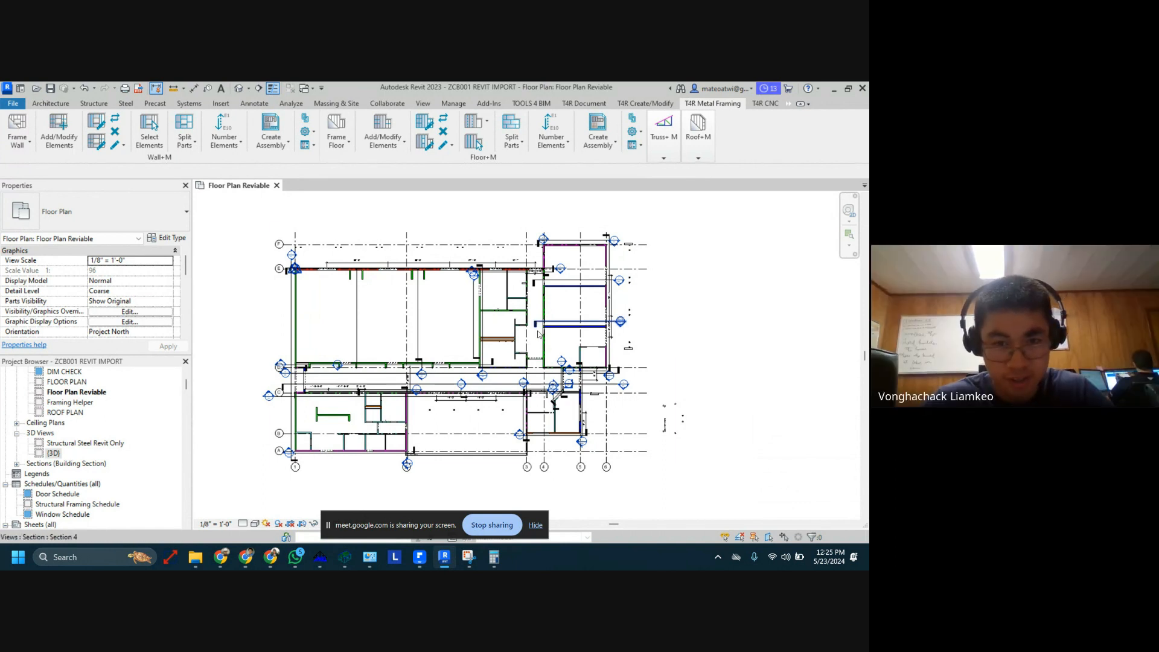
{"action": "scroll", "coordinate": [540, 334], "scroll_direction": "down", "scroll_amount": 1}
{"action": "scroll", "coordinate": [563, 353], "scroll_direction": "up", "scroll_amount": 1}
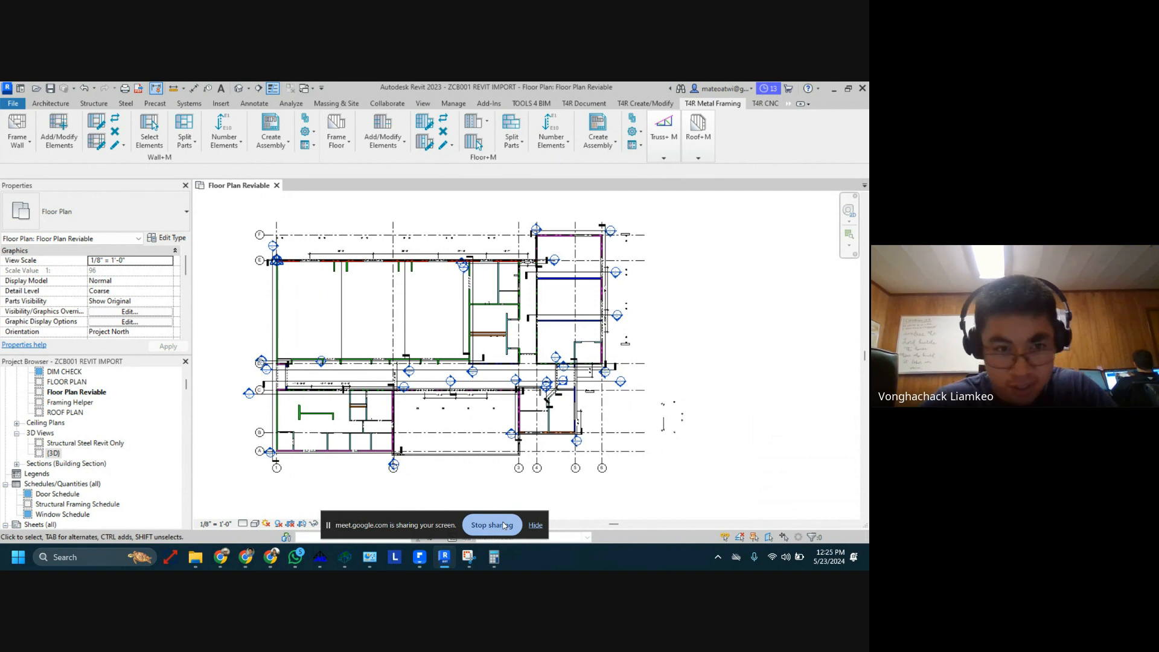
{"action": "key", "text": "alt+Tab"}
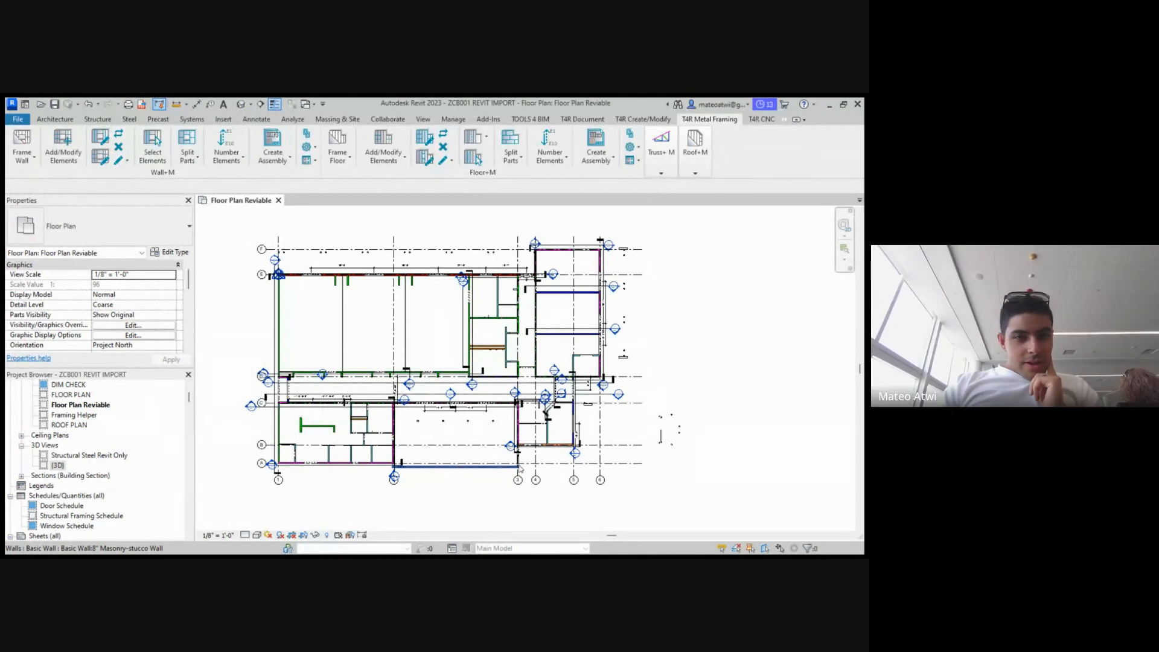
{"action": "scroll", "coordinate": [10, 424], "scroll_direction": "up", "scroll_amount": 2}
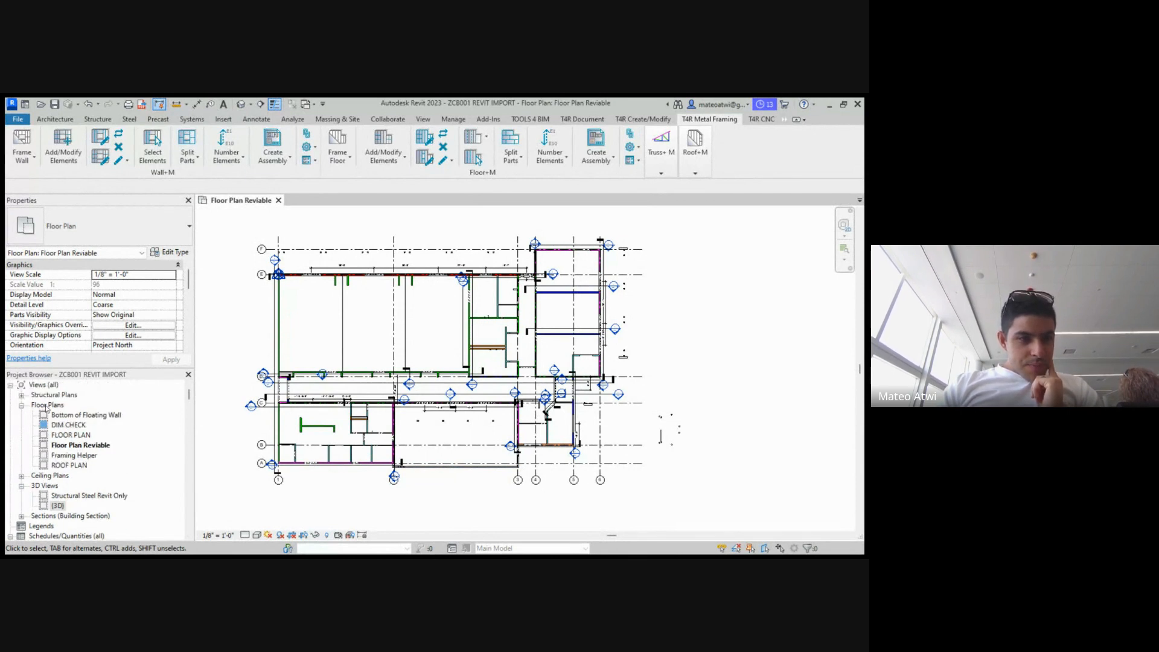
{"action": "left_click", "coordinate": [47, 405]}
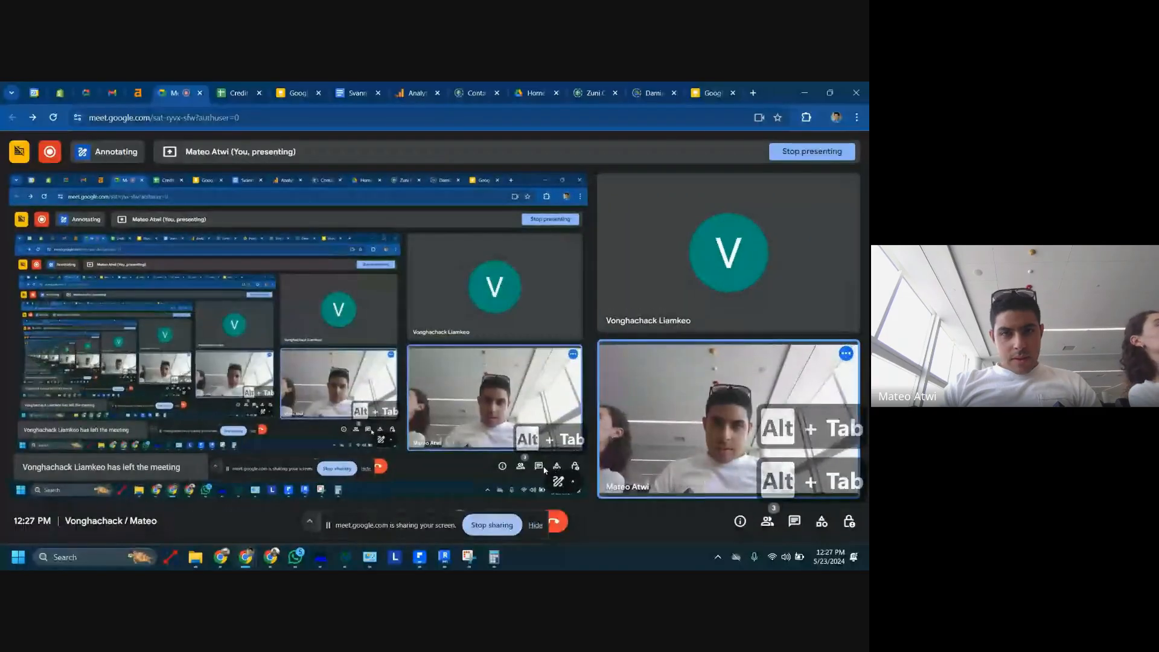
Switch to Revit and examine the framed building in the default 3D view and in the DIM CHECK floor plan
{"action": "key", "text": "alt+Tab"}
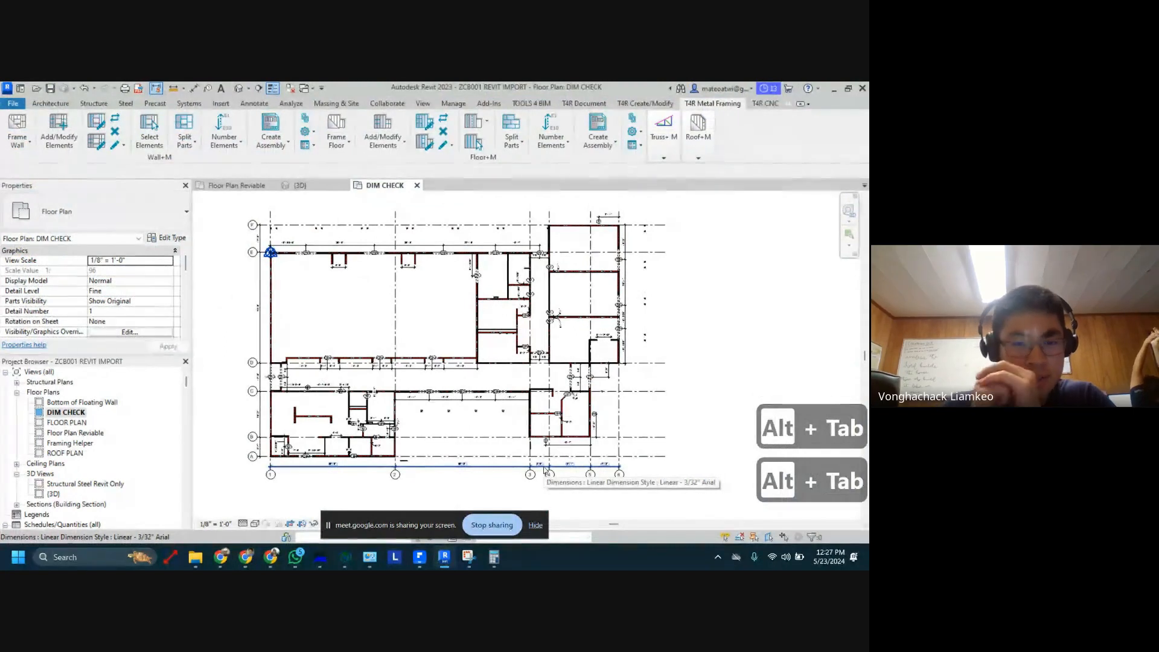
{"action": "left_click", "coordinate": [241, 89]}
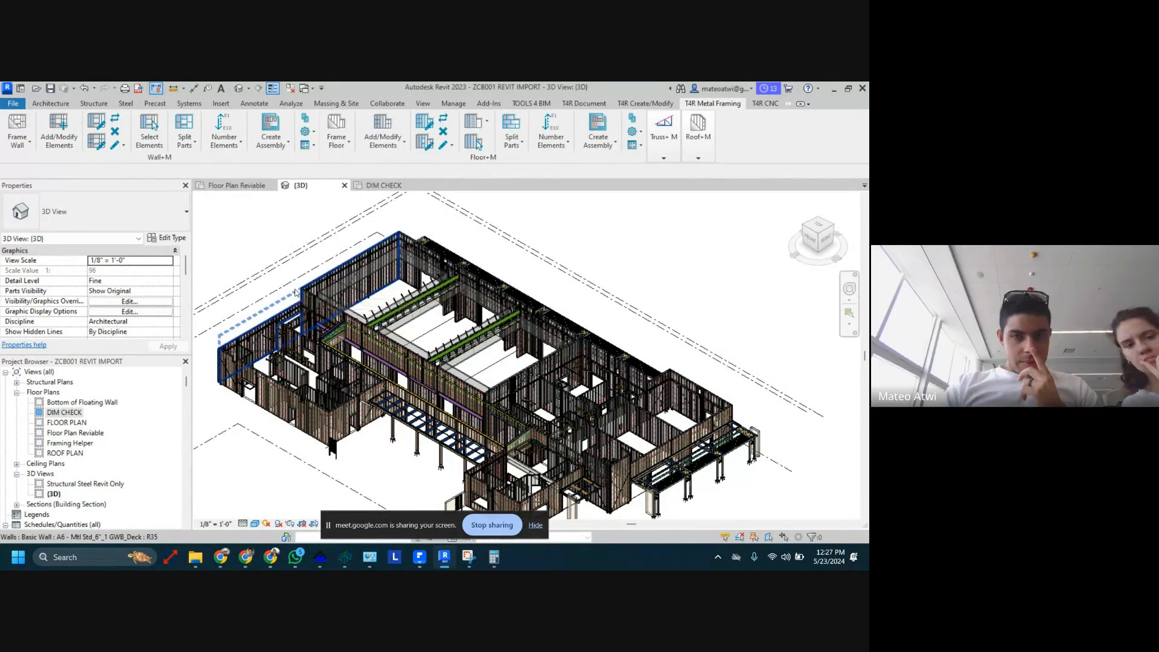
{"action": "middle_click_drag", "start_coordinate": [296, 292], "coordinate": [277, 360], "text": "shift"}
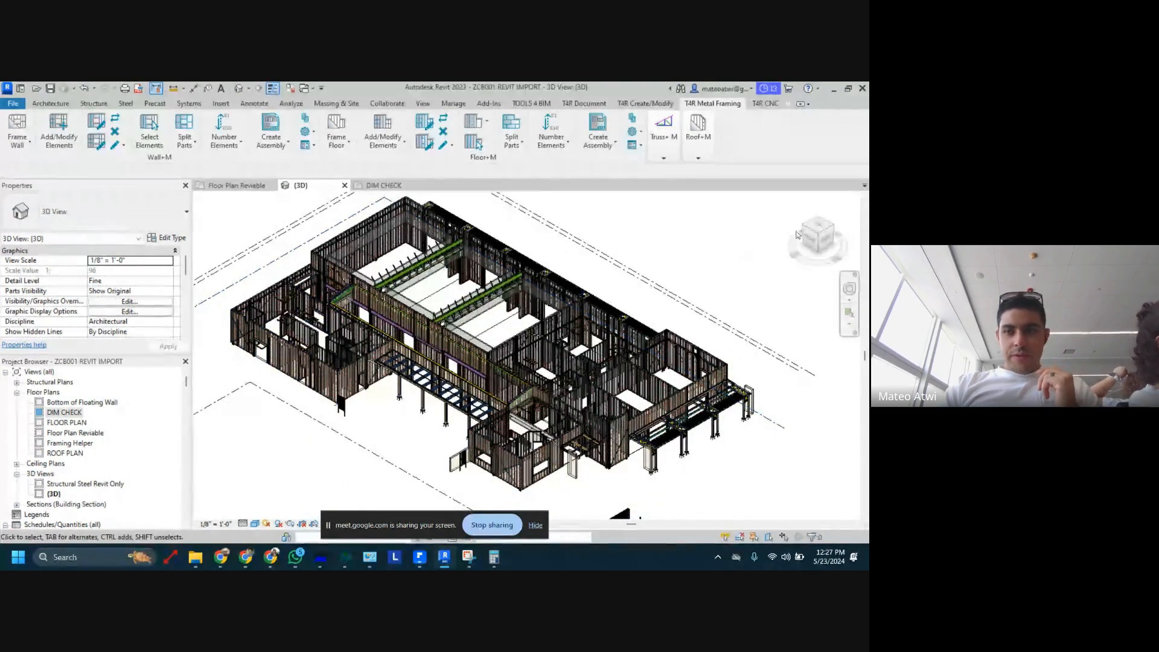
{"action": "left_click", "coordinate": [824, 241]}
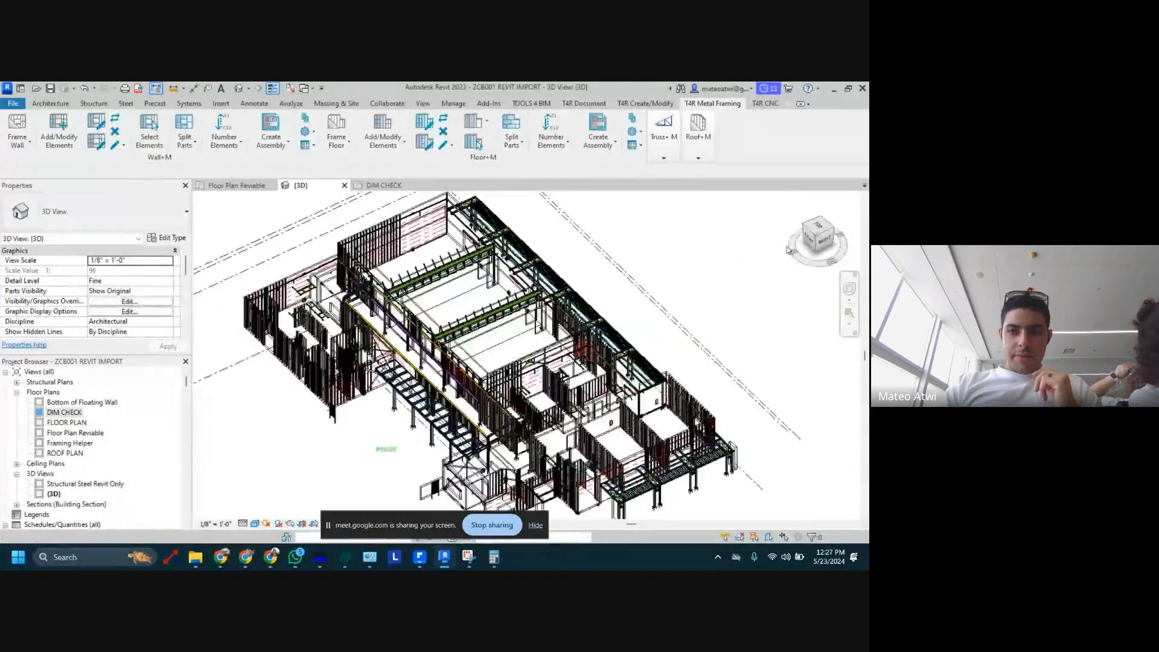
{"action": "left_click", "coordinate": [821, 242]}
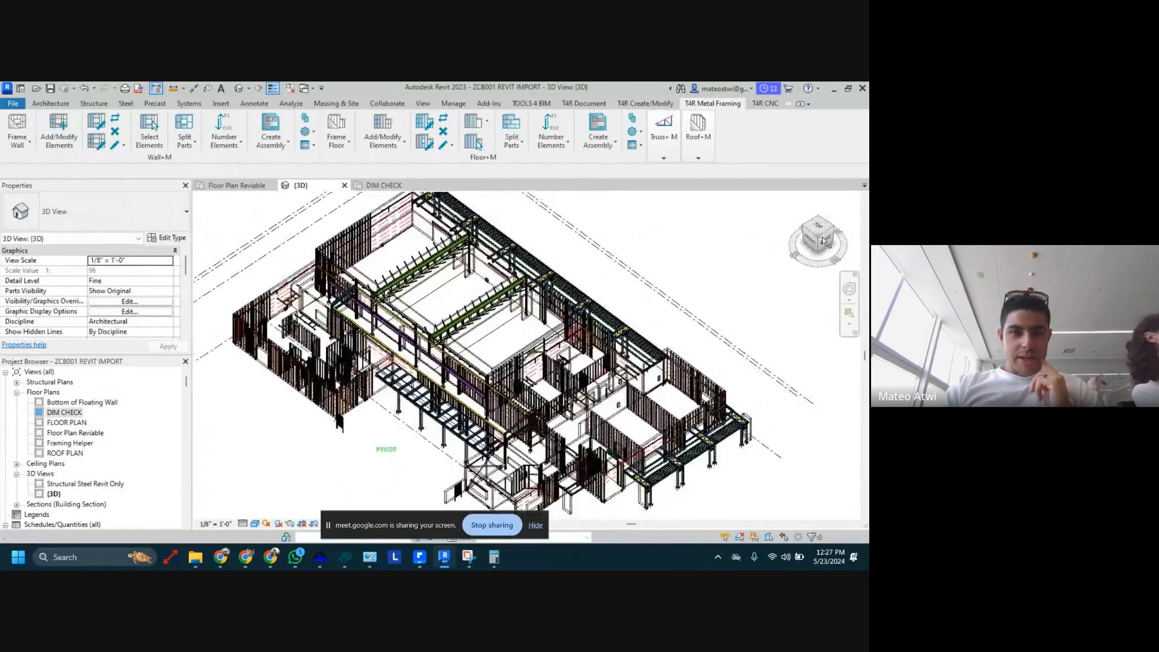
{"action": "left_click", "coordinate": [387, 186]}
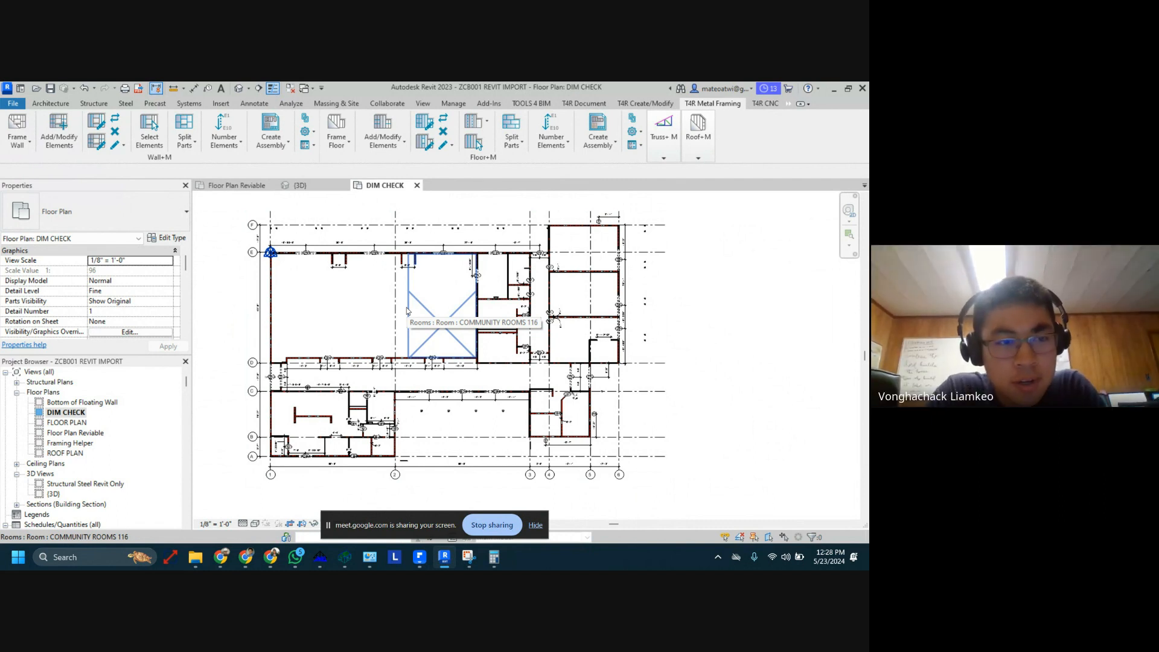
{"action": "scroll", "coordinate": [331, 252], "scroll_direction": "up", "scroll_amount": 3}
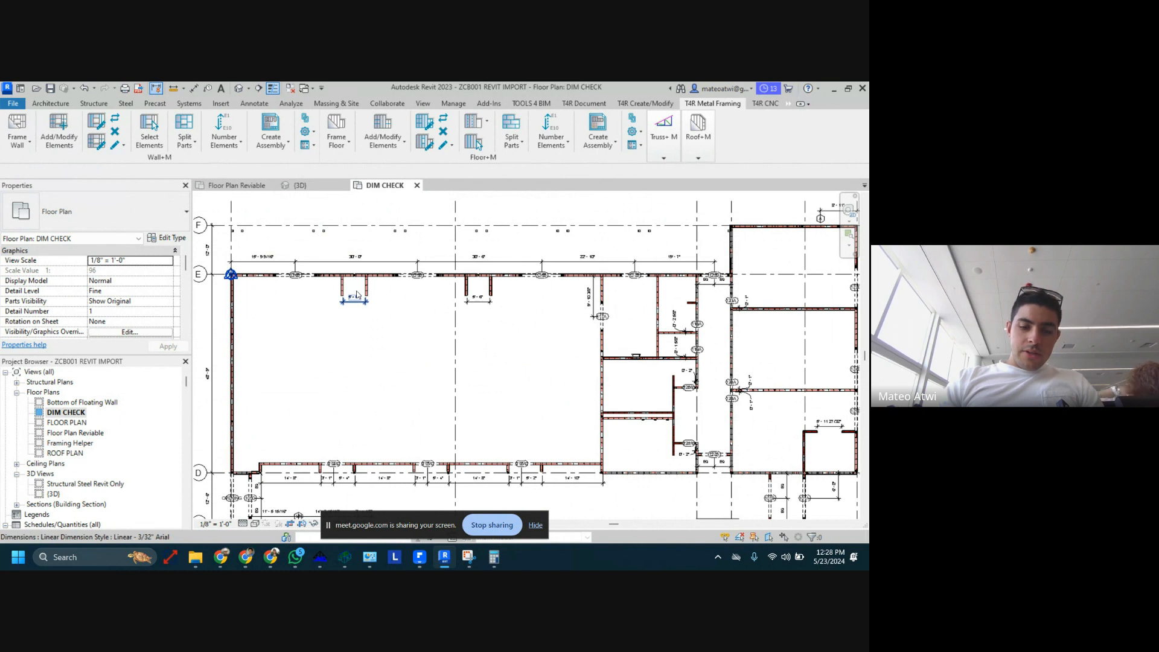
Try hiding the Walls model category in the DIM CHECK plan's visibility/graphics overrides
{"action": "key", "text": "v"}
{"action": "key", "text": "g"}
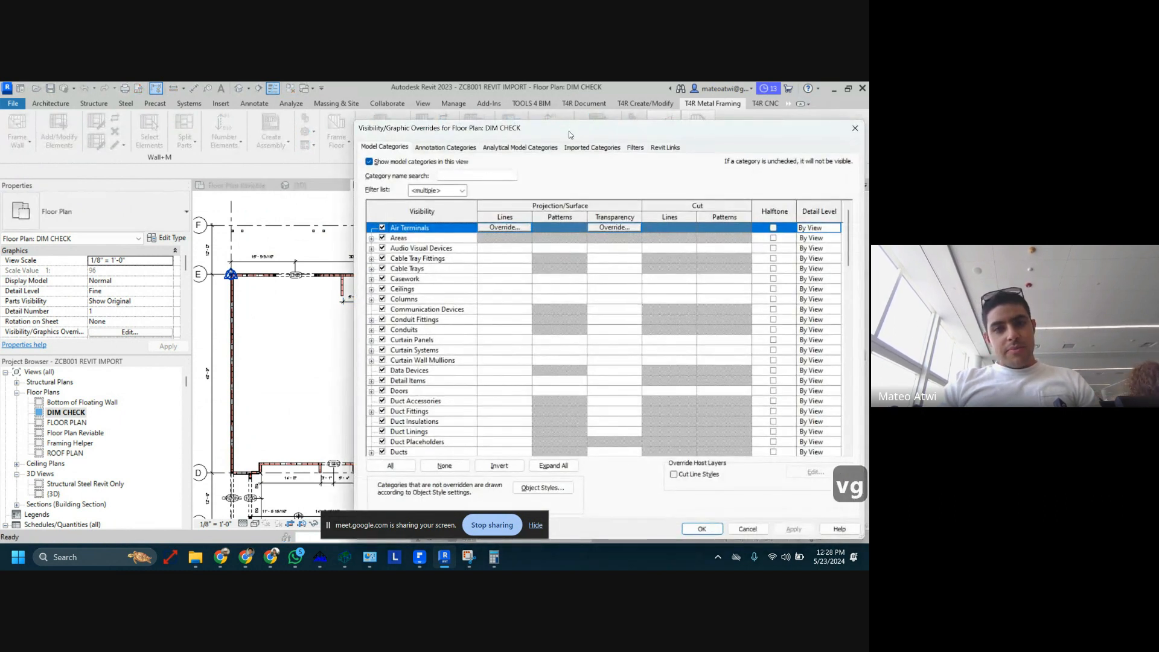
{"action": "left_click_drag", "start_coordinate": [569, 132], "coordinate": [433, 111]}
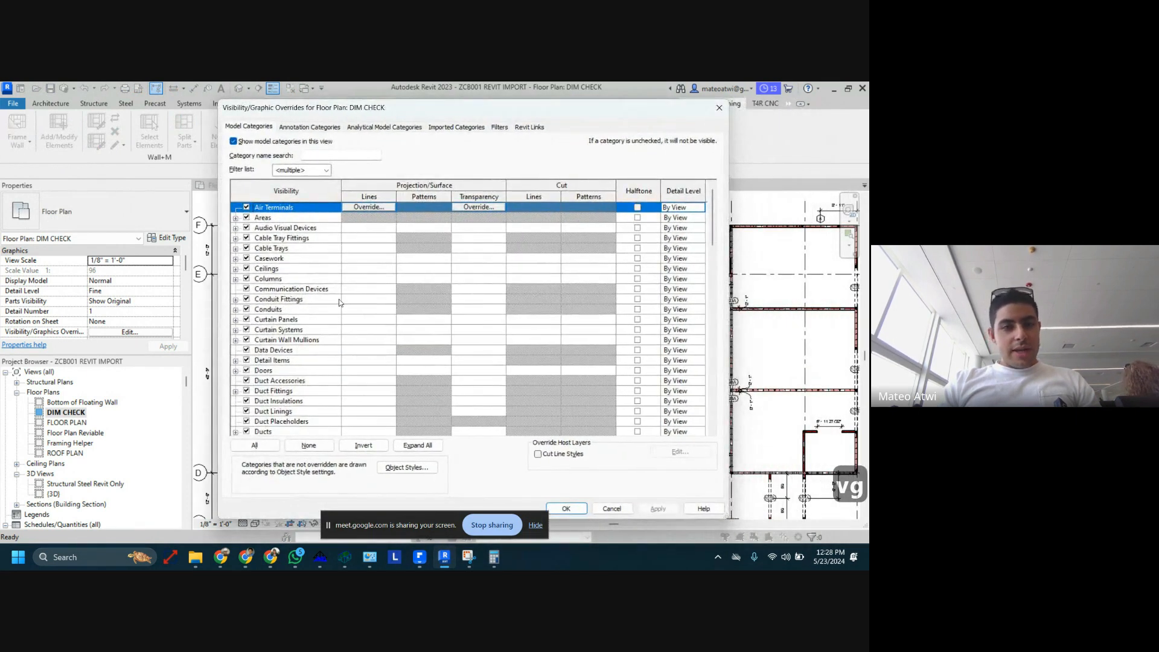
{"action": "scroll", "coordinate": [339, 298], "scroll_direction": "down", "scroll_amount": 10}
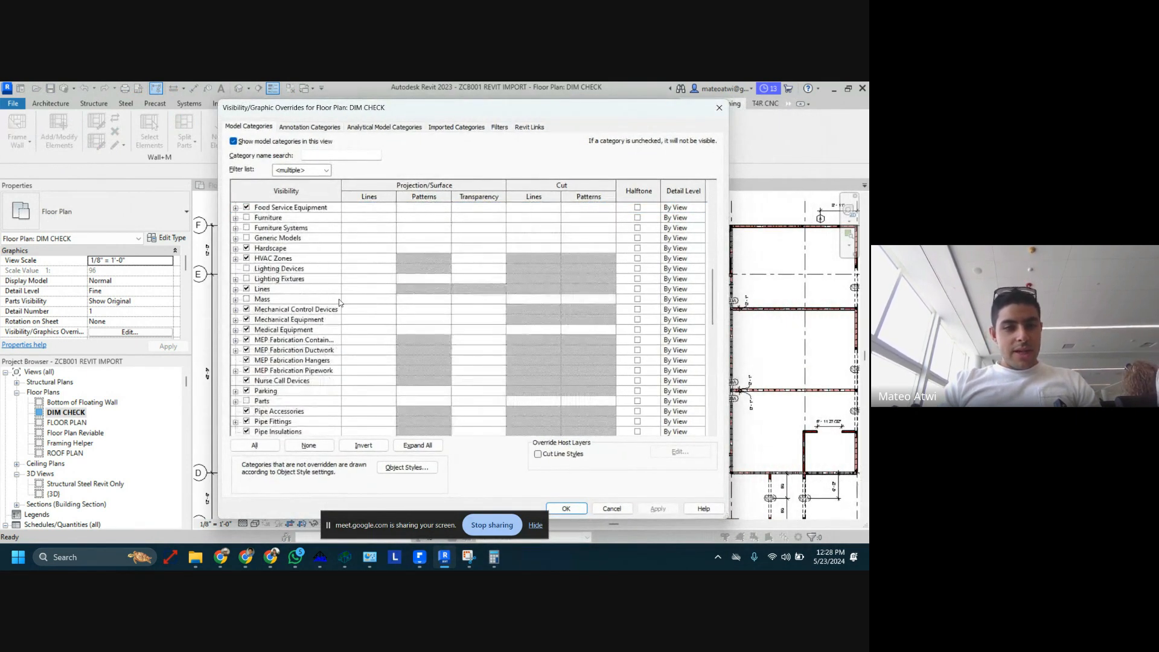
{"action": "scroll", "coordinate": [338, 299], "scroll_direction": "down", "scroll_amount": 4}
{"action": "key", "text": "w"}
{"action": "key", "text": "a"}
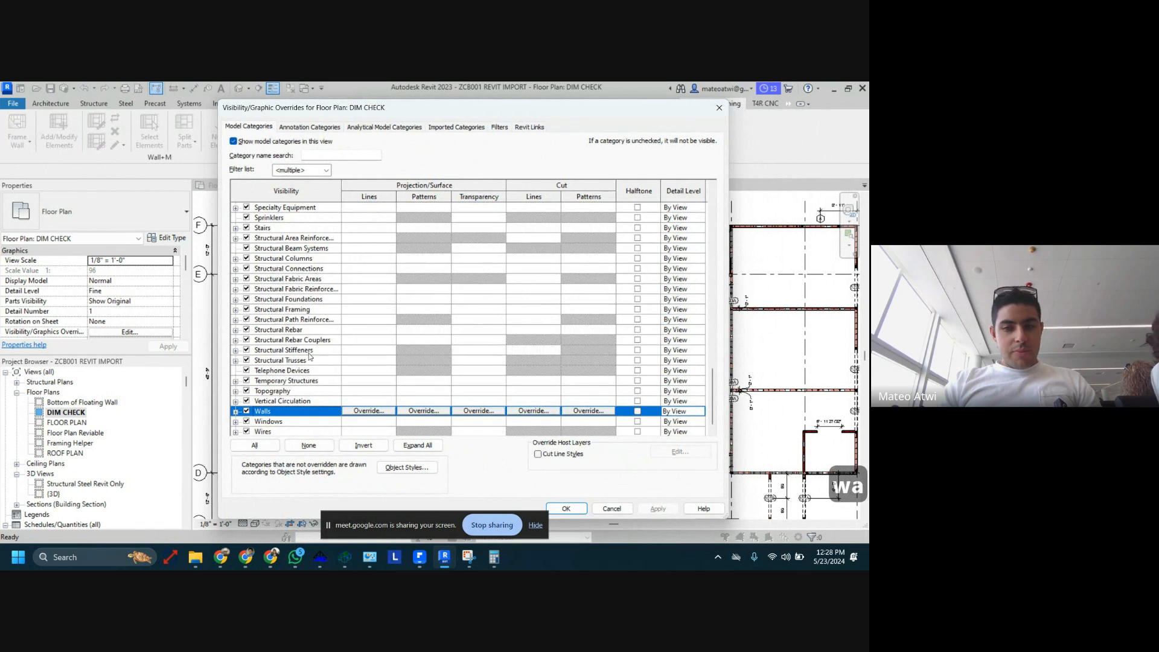
{"action": "left_click", "coordinate": [247, 412]}
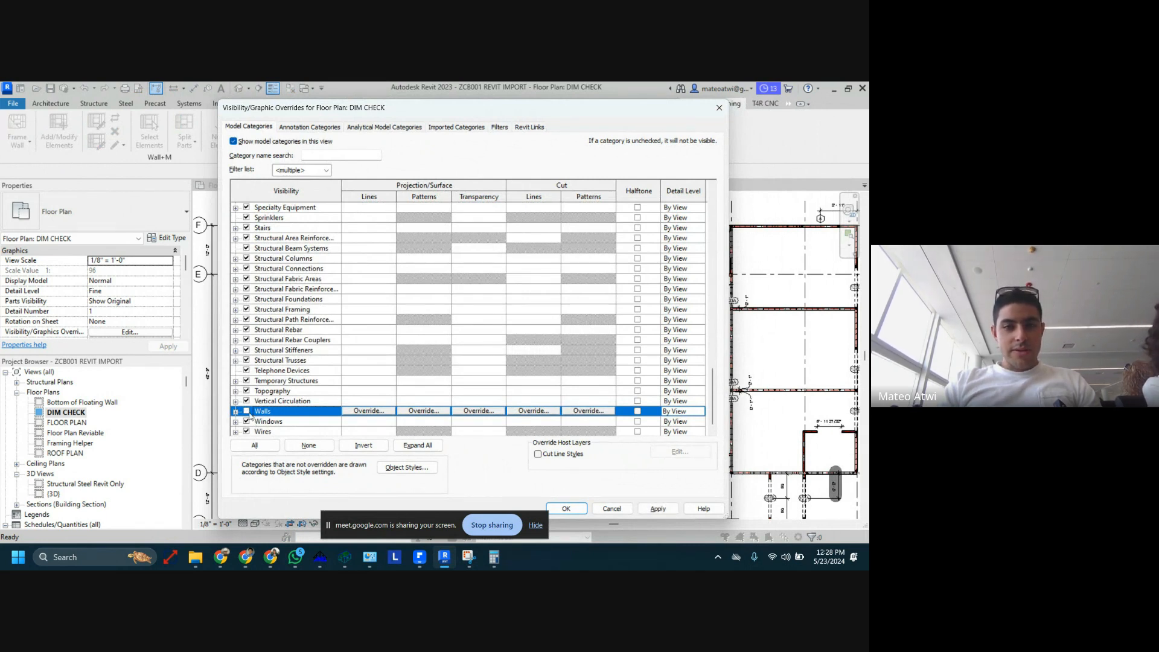
{"action": "left_click", "coordinate": [247, 412]}
{"action": "left_click", "coordinate": [247, 412]}
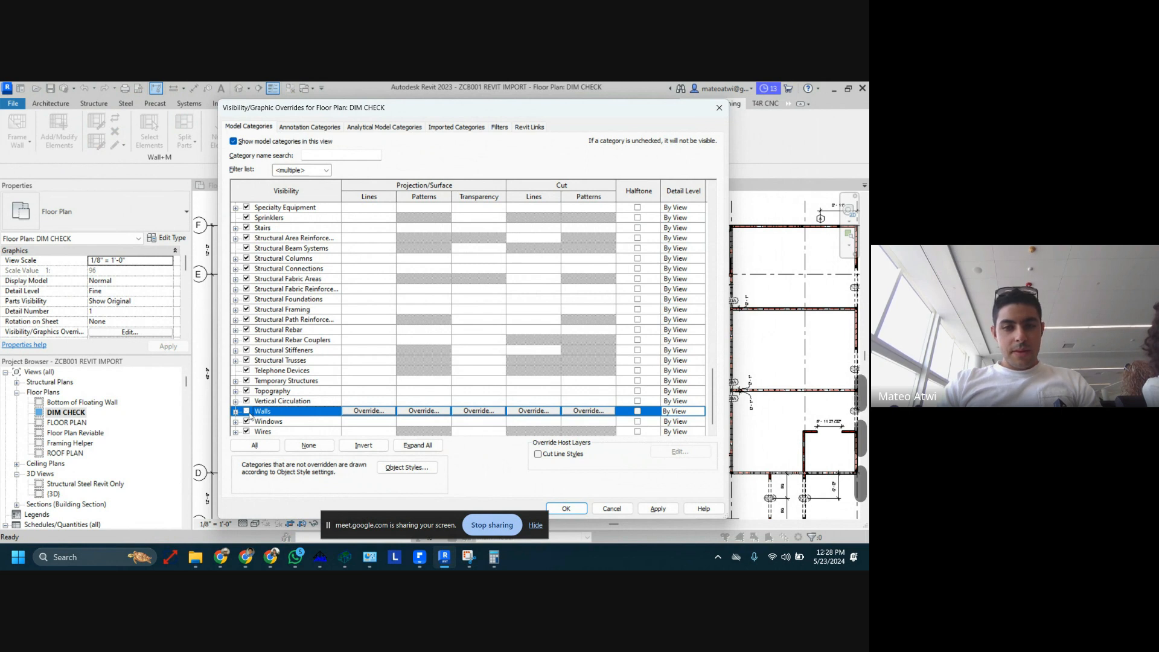
{"action": "left_click", "coordinate": [644, 513]}
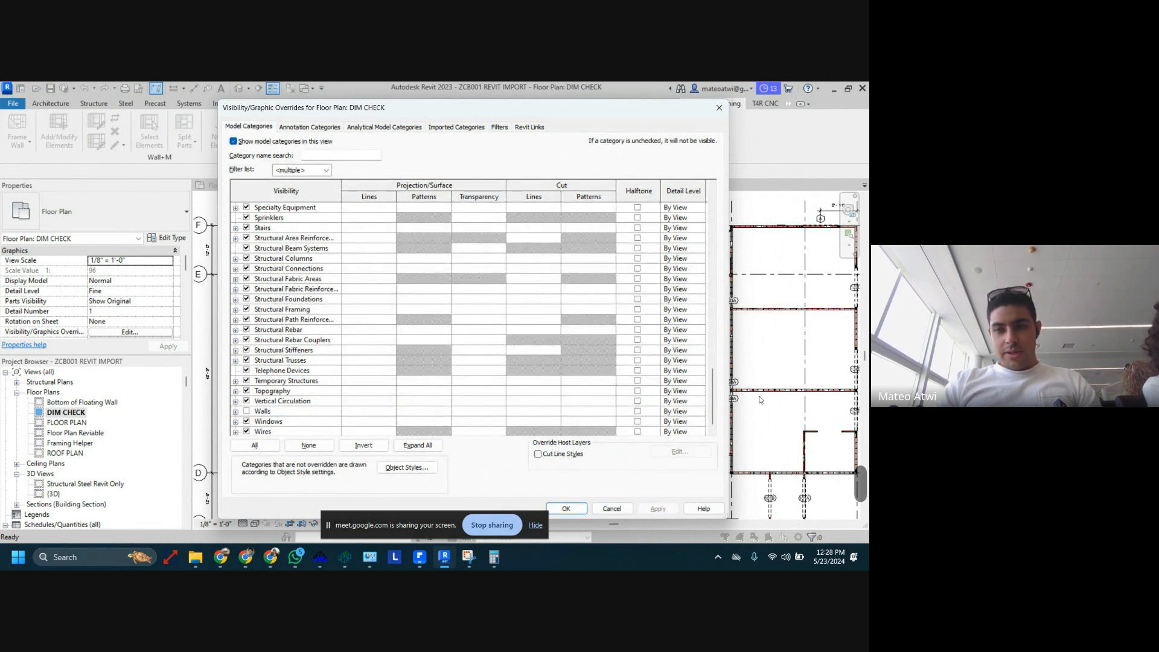
{"action": "left_click", "coordinate": [622, 510]}
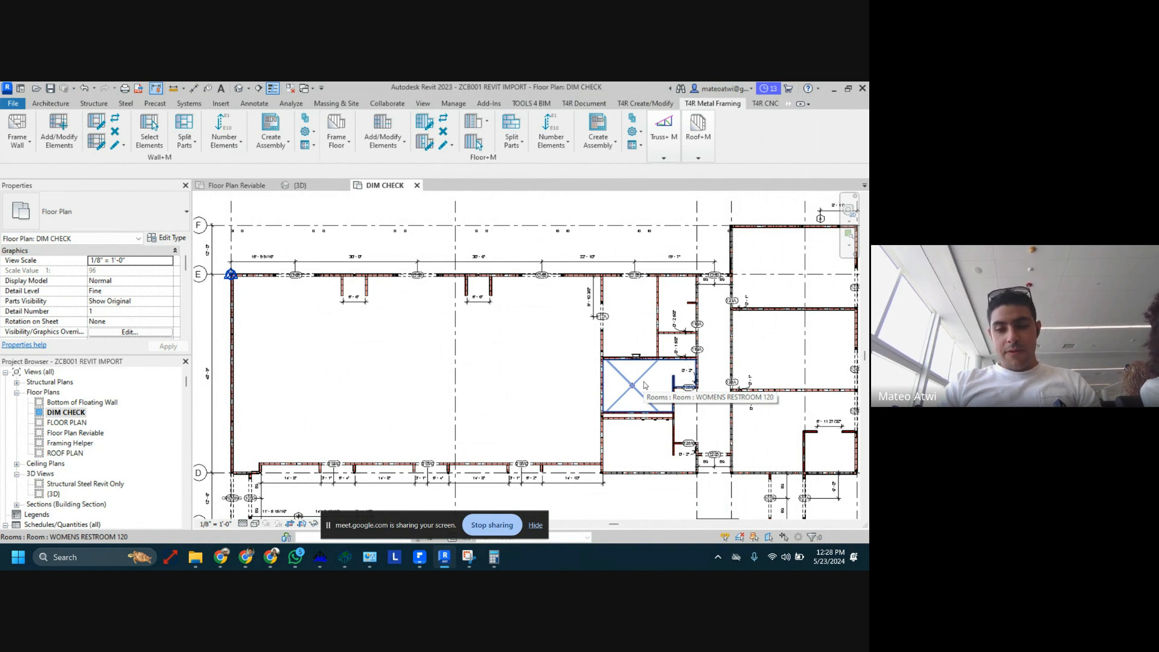
Review the Walls, Roofs and Ceilings categories in the DIM CHECK plan's visibility/graphics overrides and close them unchanged
{"action": "key", "text": "v"}
{"action": "key", "text": "g"}
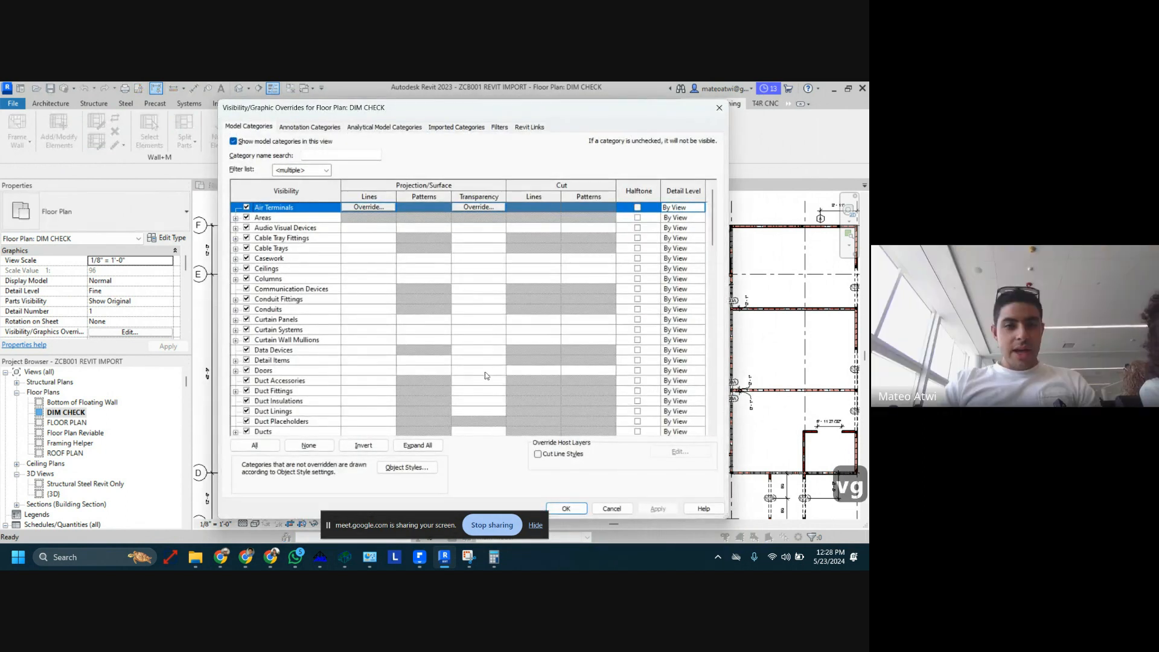
{"action": "left_click", "coordinate": [282, 330]}
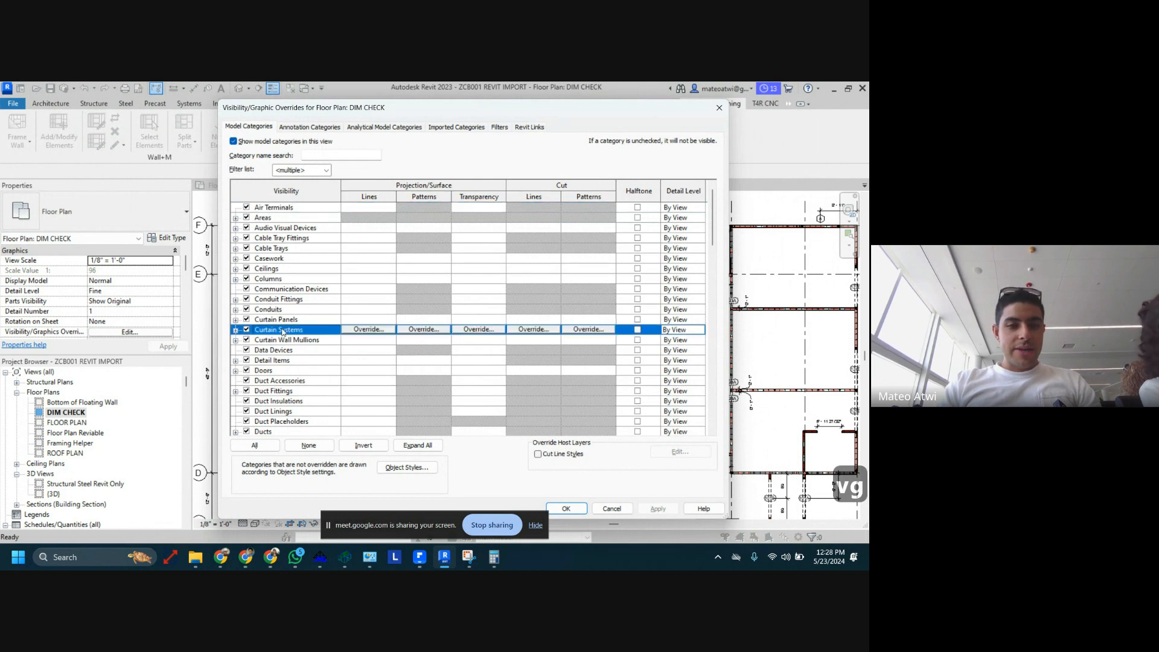
{"action": "scroll", "coordinate": [282, 330], "scroll_direction": "down", "scroll_amount": 2}
{"action": "scroll", "coordinate": [282, 332], "scroll_direction": "down", "scroll_amount": 10}
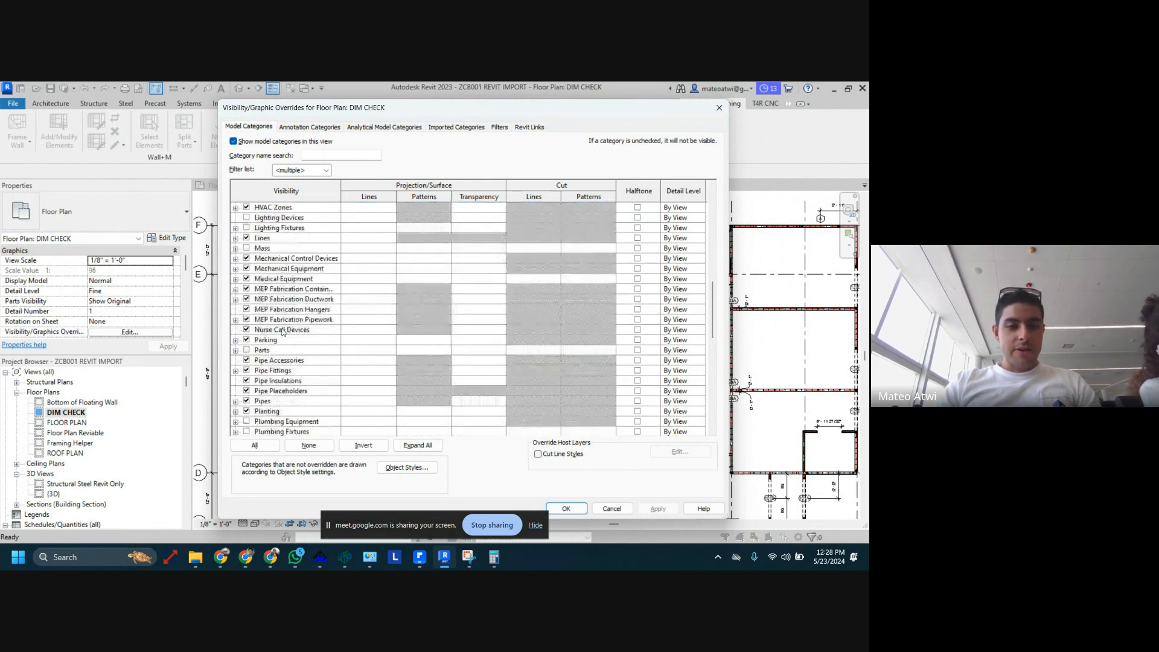
{"action": "scroll", "coordinate": [266, 350], "scroll_direction": "down", "scroll_amount": 5}
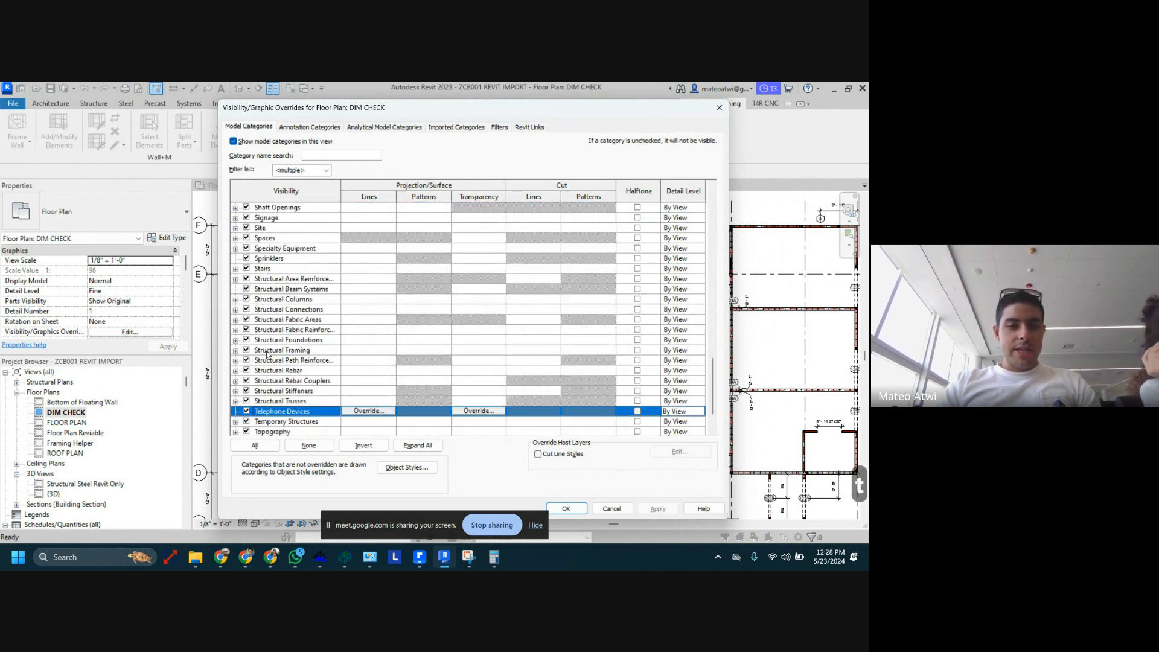
{"action": "key", "text": "w"}
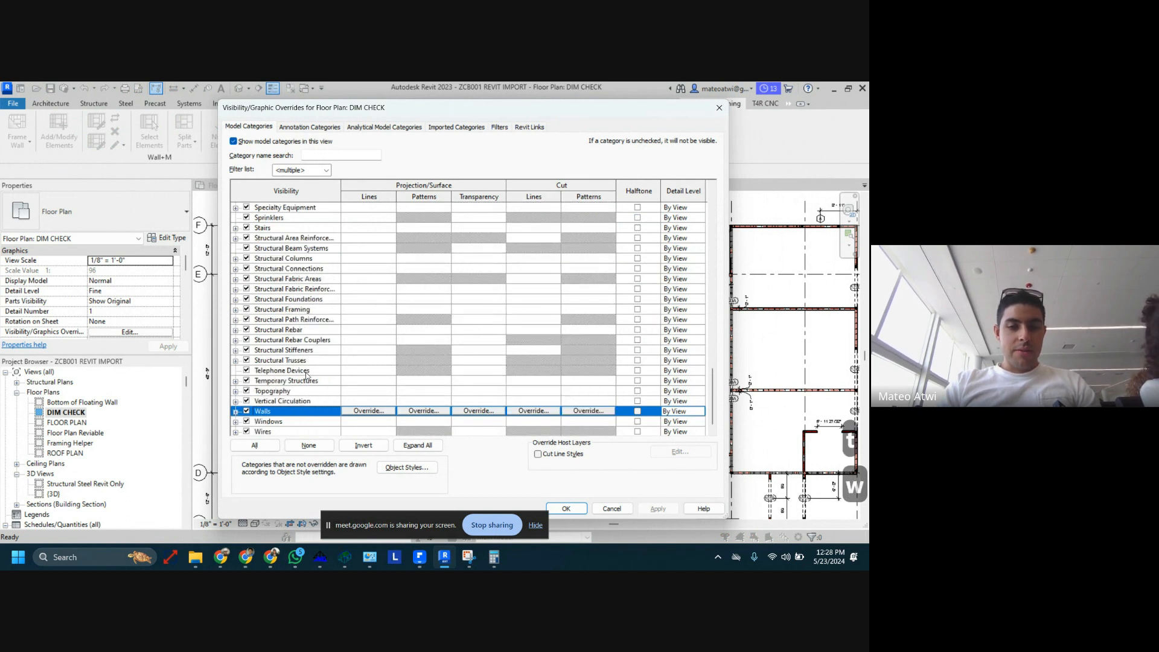
{"action": "key", "text": "r"}
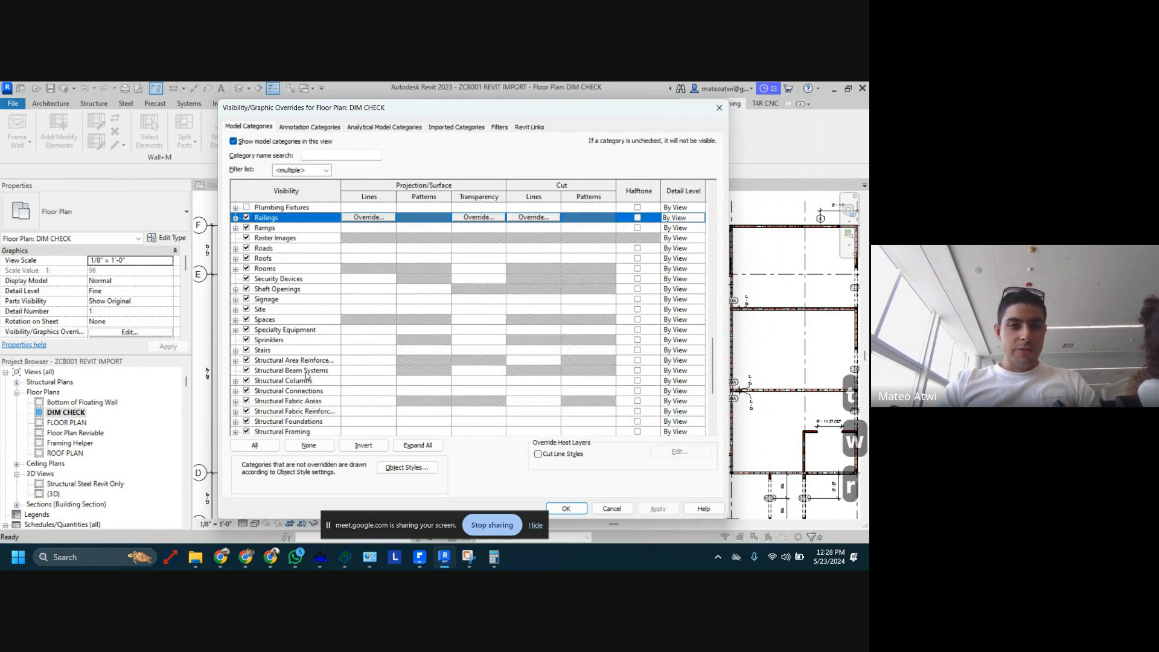
{"action": "left_click", "coordinate": [276, 259]}
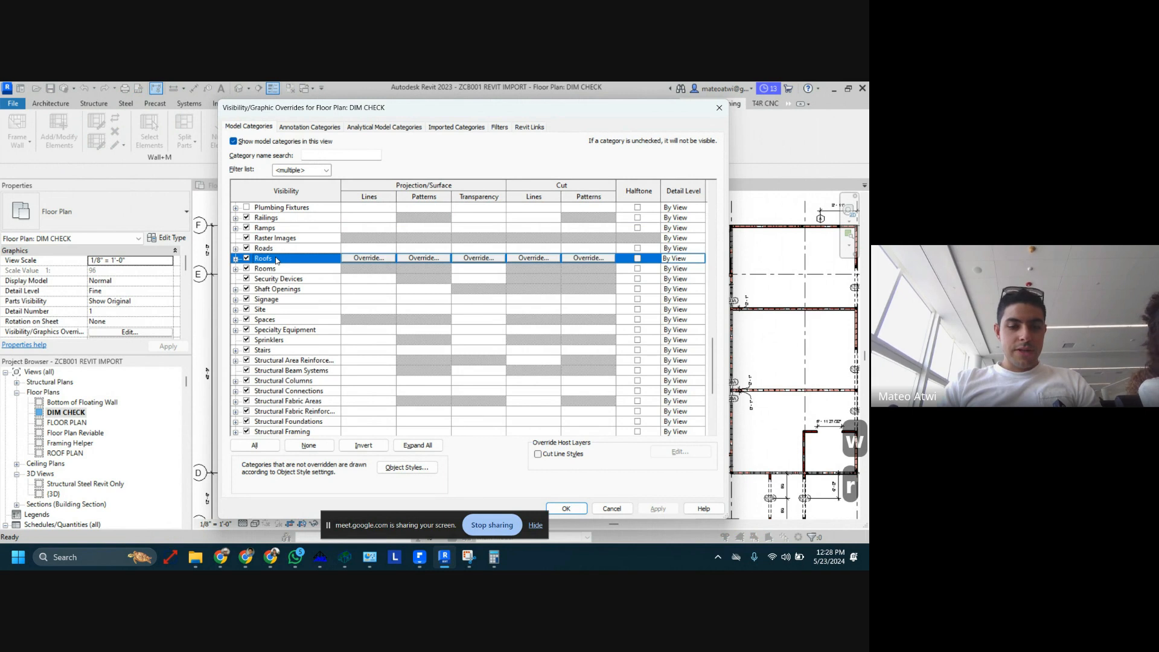
{"action": "key", "text": "c"}
{"action": "left_click", "coordinate": [287, 248]}
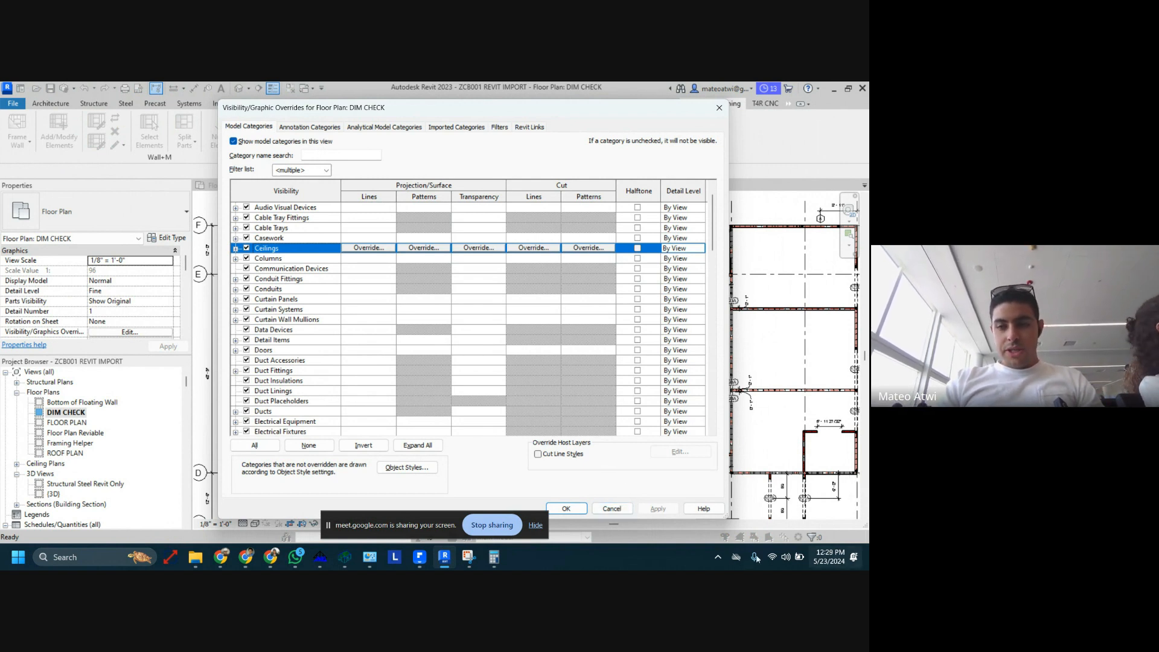
{"action": "left_click", "coordinate": [620, 510]}
Duplicate the default 3D view without detailing and rename the copy "3D no framing"
{"action": "left_click", "coordinate": [311, 185]}
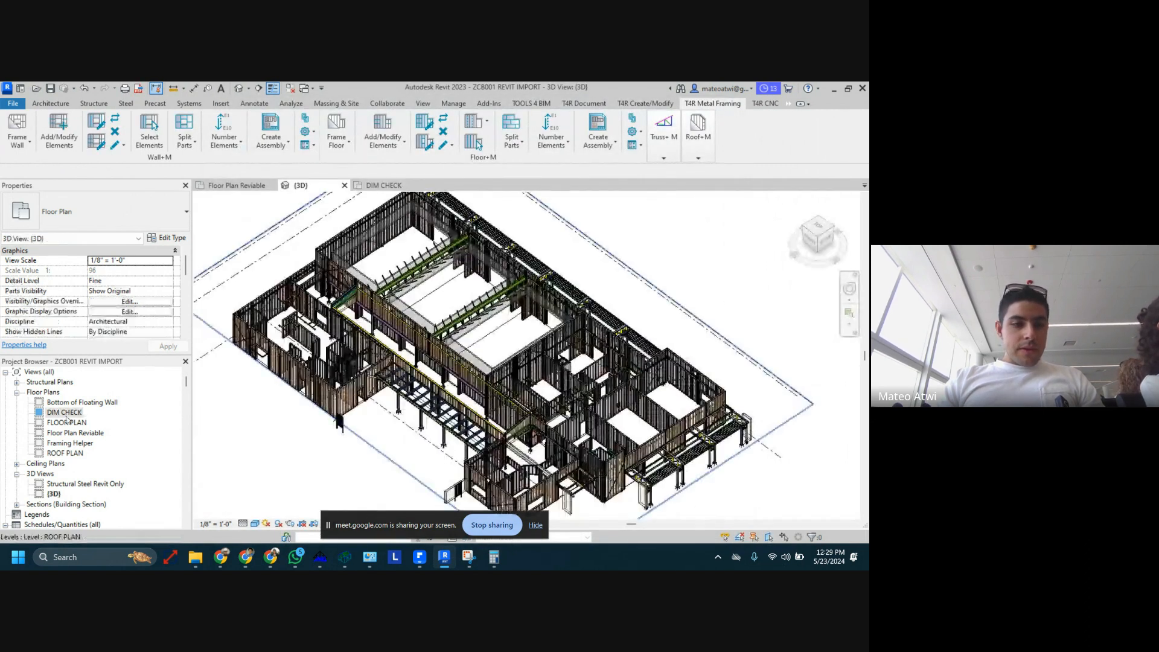
{"action": "scroll", "coordinate": [516, 364], "scroll_direction": "up", "scroll_amount": 3}
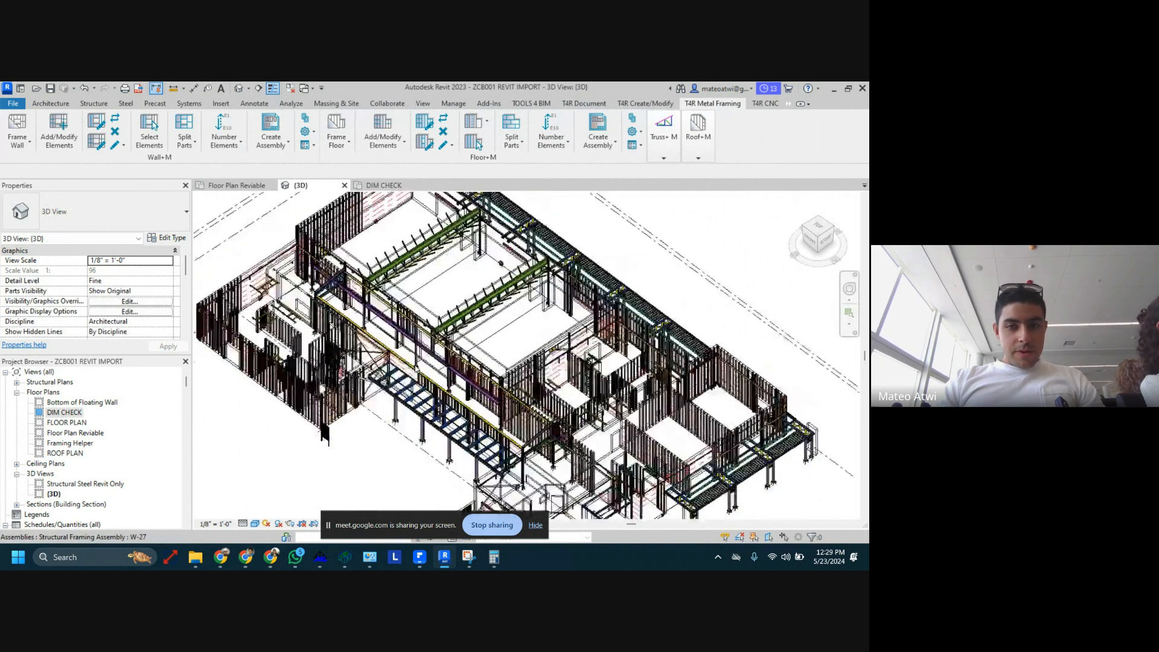
{"action": "right_click", "coordinate": [53, 493]}
{"action": "mouse_move", "coordinate": [170, 309]}
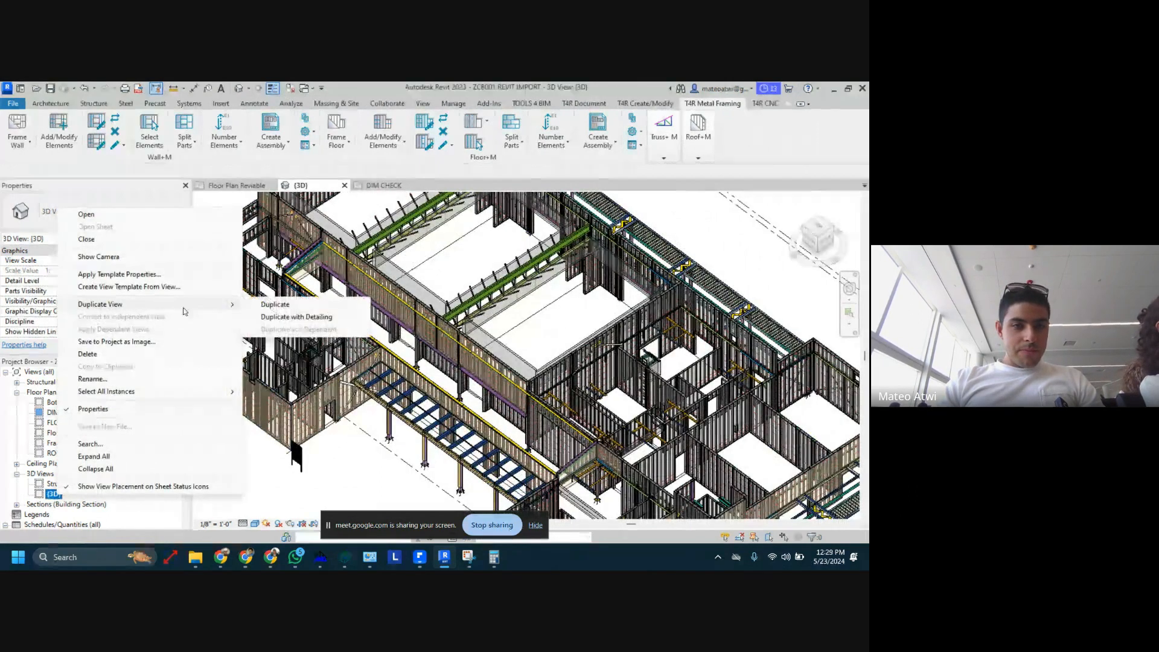
{"action": "left_click", "coordinate": [288, 306]}
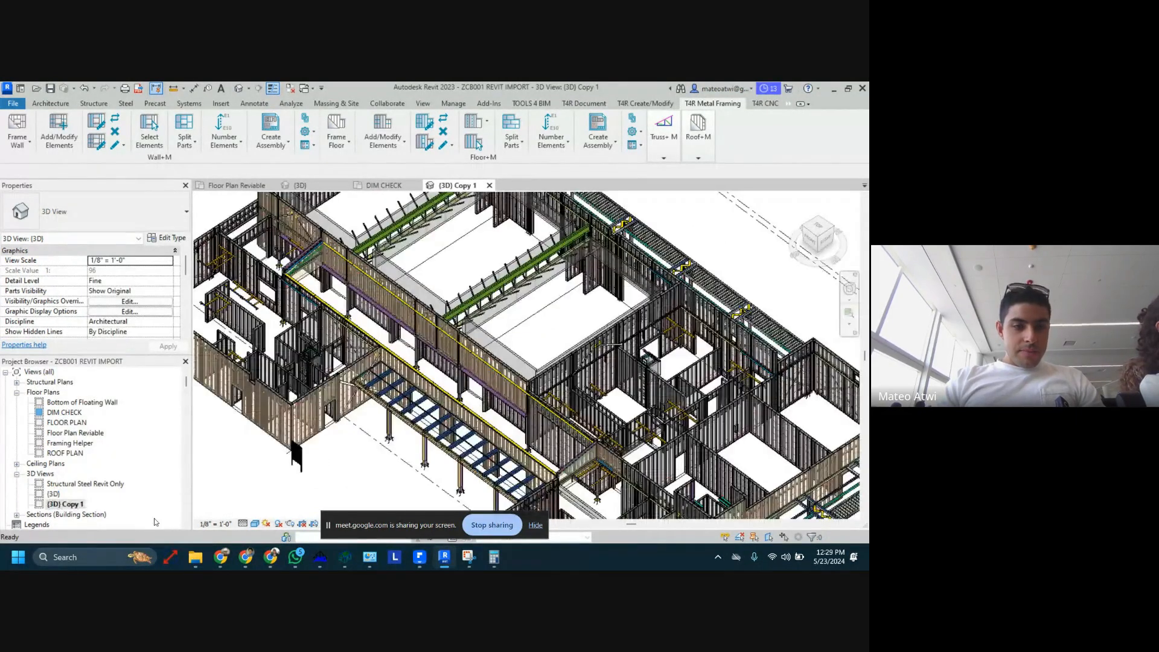
{"action": "right_click", "coordinate": [72, 504]}
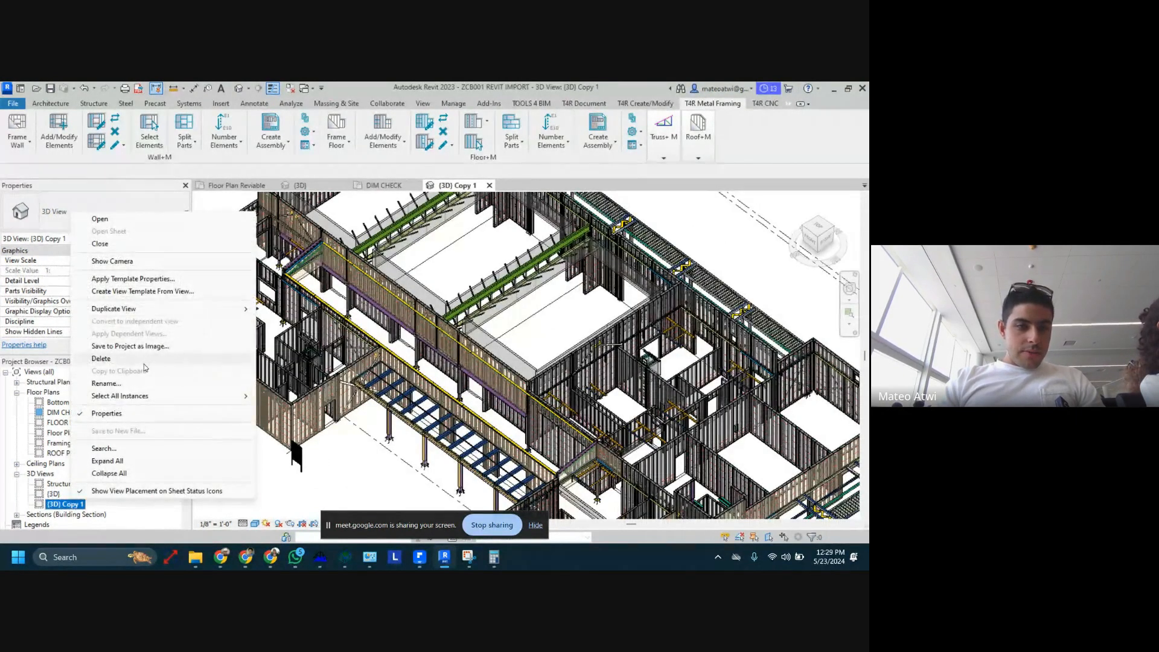
{"action": "left_click", "coordinate": [142, 383]}
{"action": "type", "text": "3"}
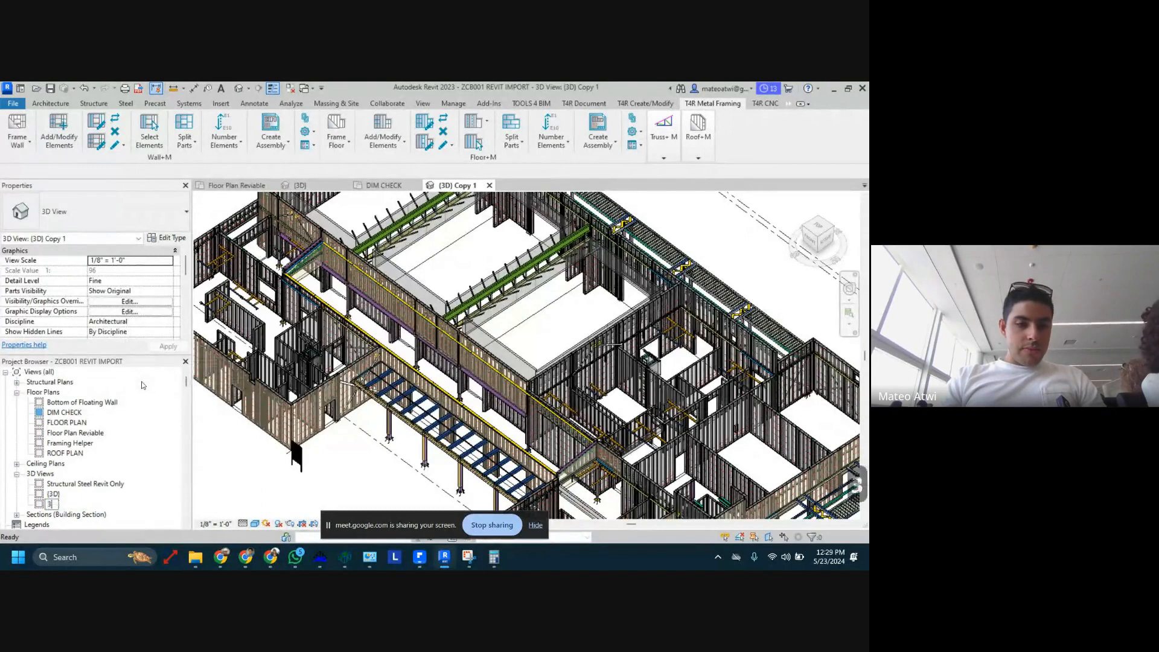
{"action": "type", "text": "D no framing"}
{"action": "key", "text": "Return"}
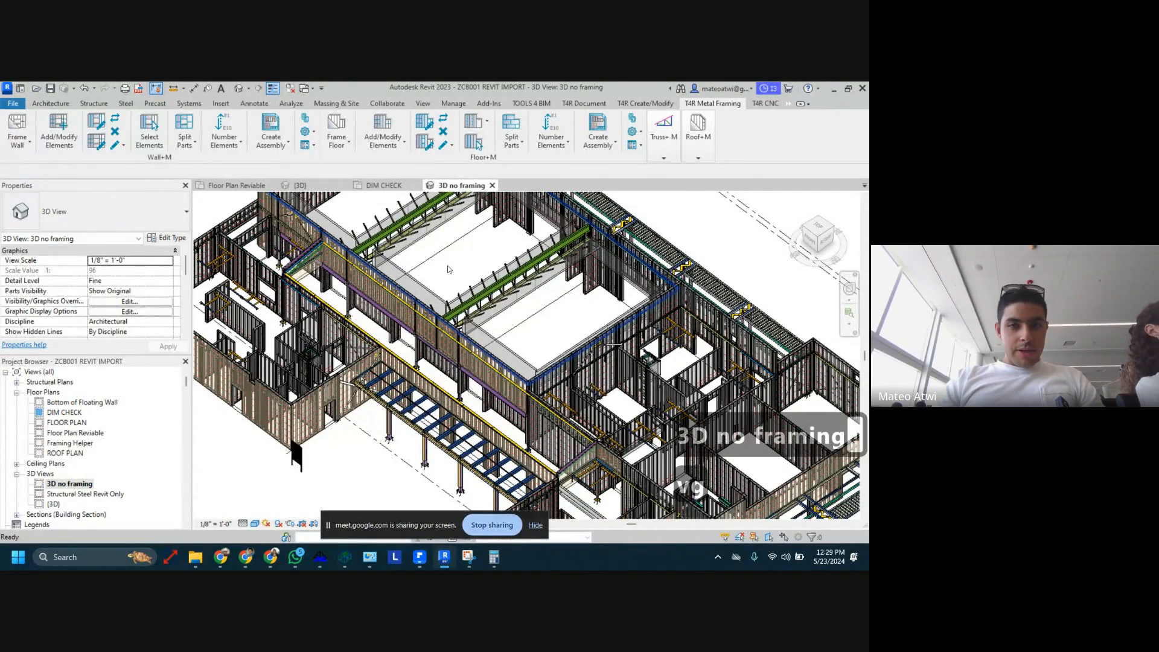
Hide the Structural Framing category in the "3D no framing" view's visibility/graphics overrides and apply the change
{"action": "key", "text": "v"}
{"action": "key", "text": "g"}
{"action": "key", "text": "s"}
{"action": "key", "text": "t"}
{"action": "key", "text": "r"}
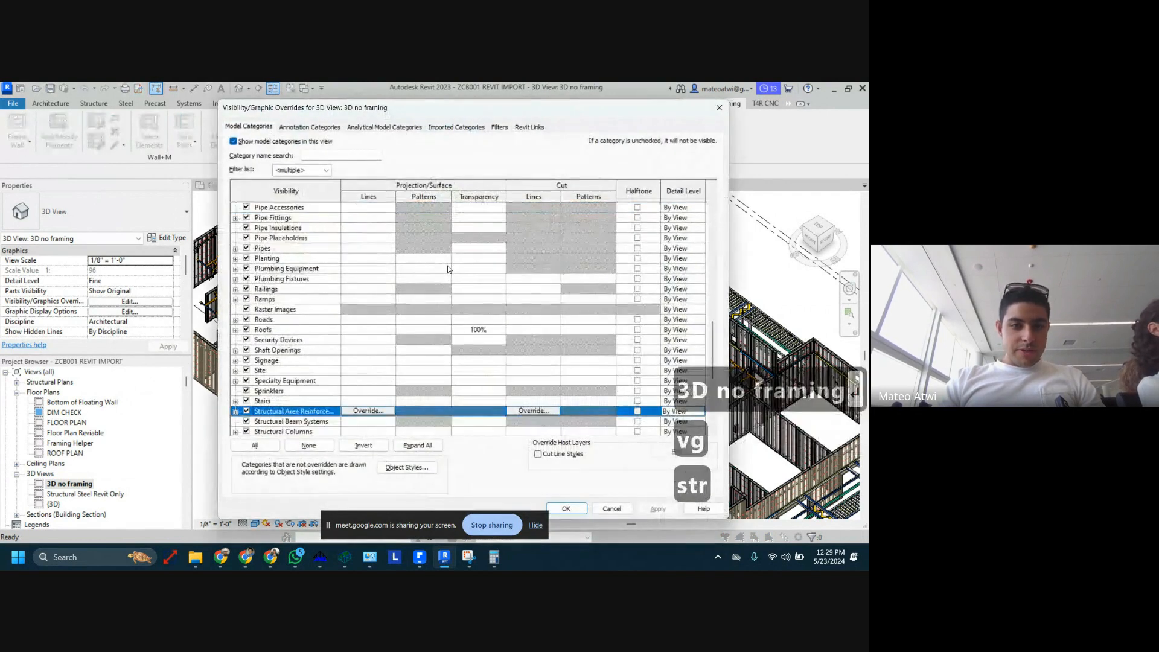
{"action": "scroll", "coordinate": [326, 370], "scroll_direction": "down", "scroll_amount": 1}
{"action": "left_click", "coordinate": [294, 411]}
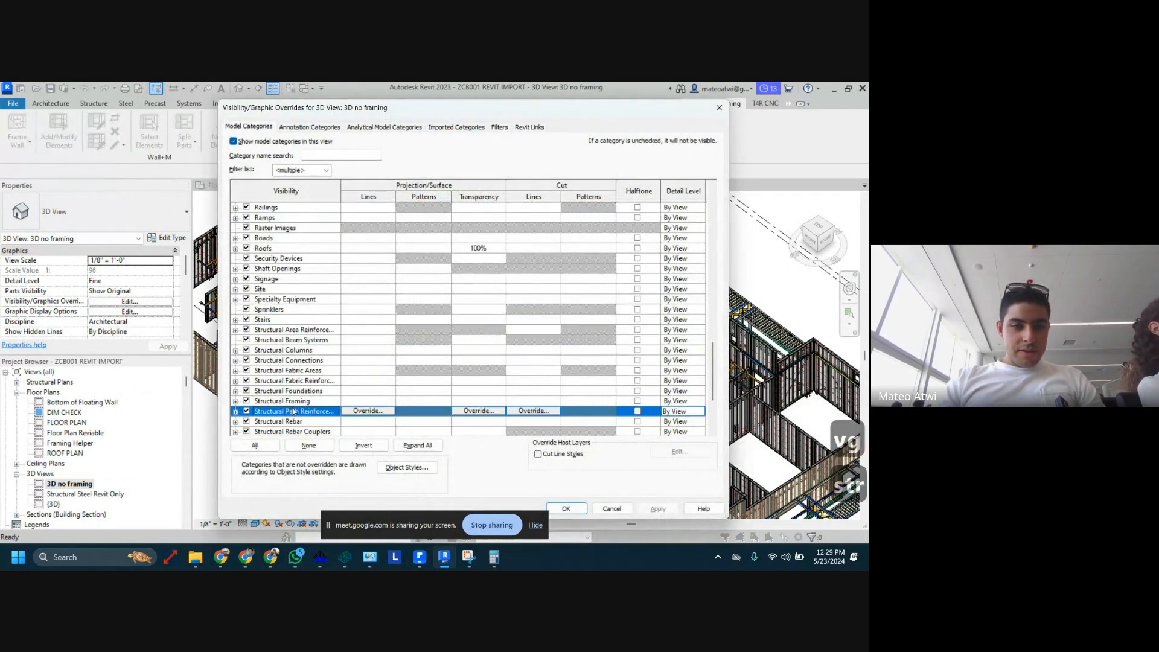
{"action": "left_click", "coordinate": [297, 403]}
{"action": "key", "text": "space"}
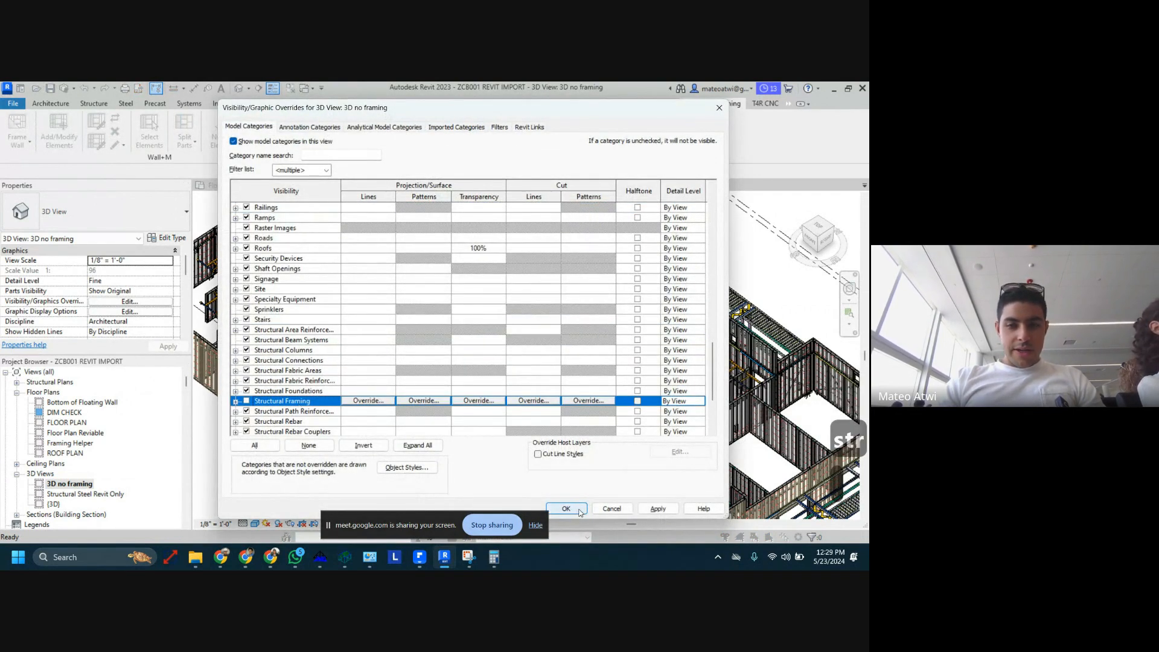
{"action": "left_click", "coordinate": [578, 511]}
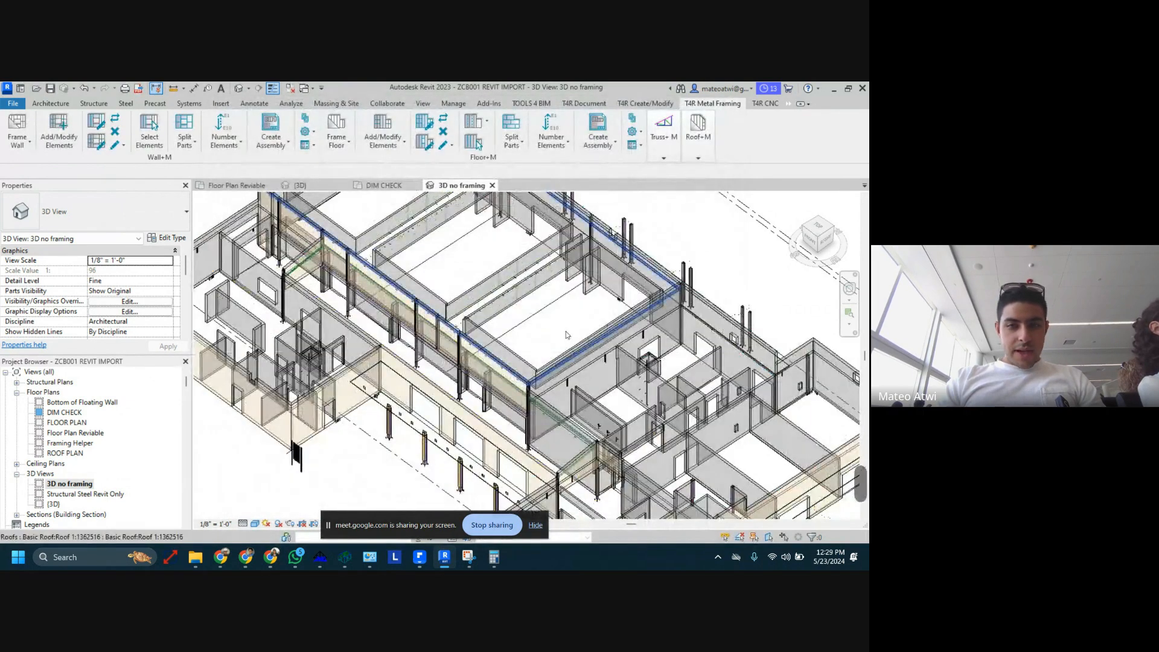
Clear the surface transparency override of the Walls category in the "3D no framing" view and apply it
{"action": "scroll", "coordinate": [566, 334], "scroll_direction": "down", "scroll_amount": 1}
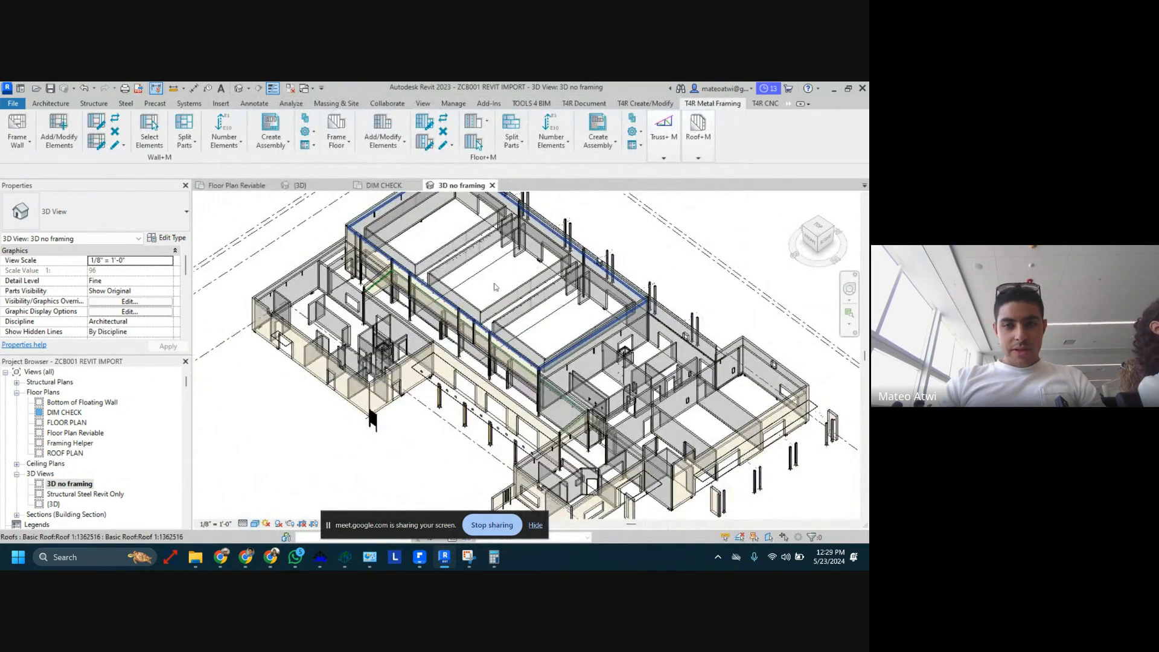
{"action": "scroll", "coordinate": [493, 286], "scroll_direction": "up", "scroll_amount": 2}
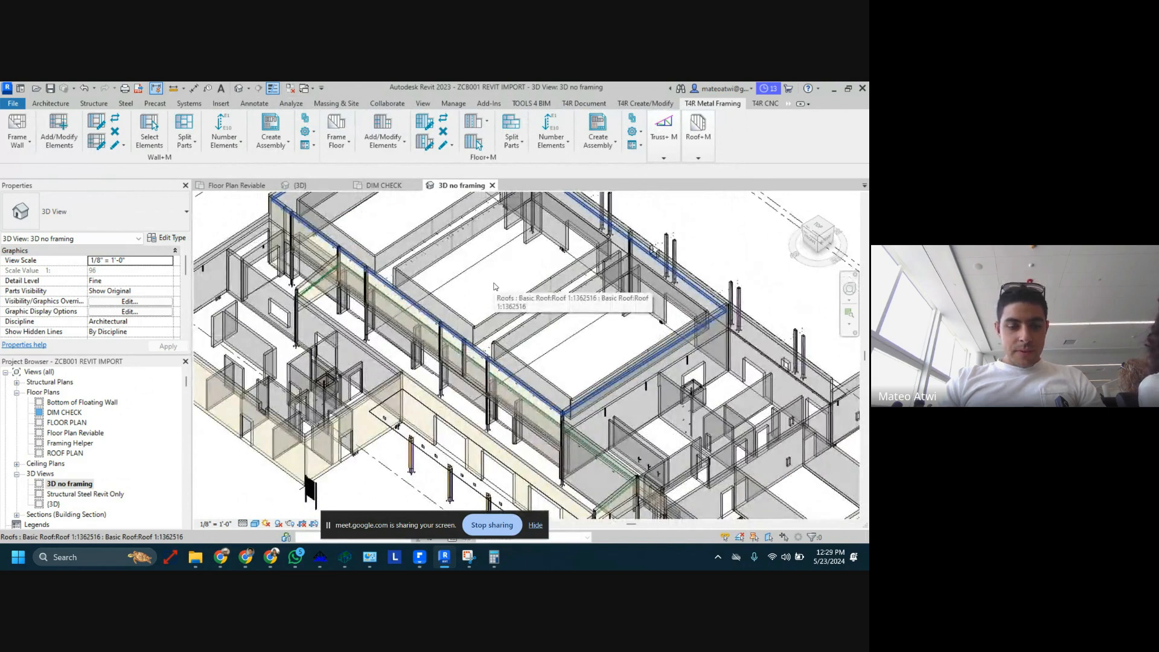
{"action": "key", "text": "v"}
{"action": "key", "text": "g"}
{"action": "key", "text": "w"}
{"action": "key", "text": "a"}
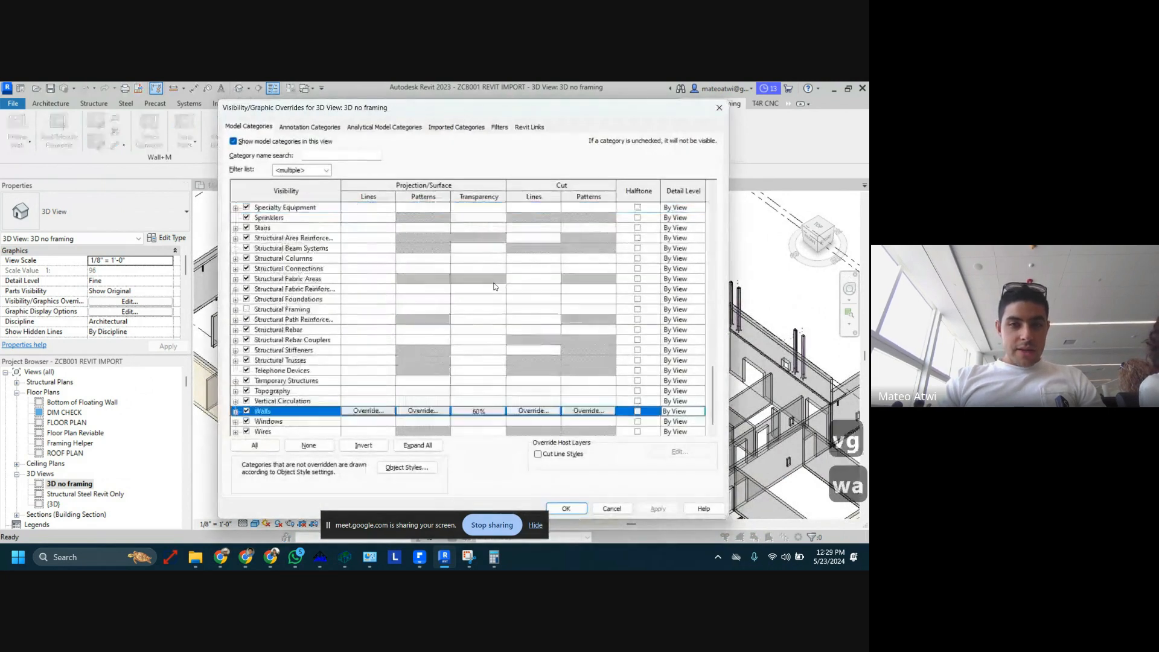
{"action": "left_click", "coordinate": [493, 416]}
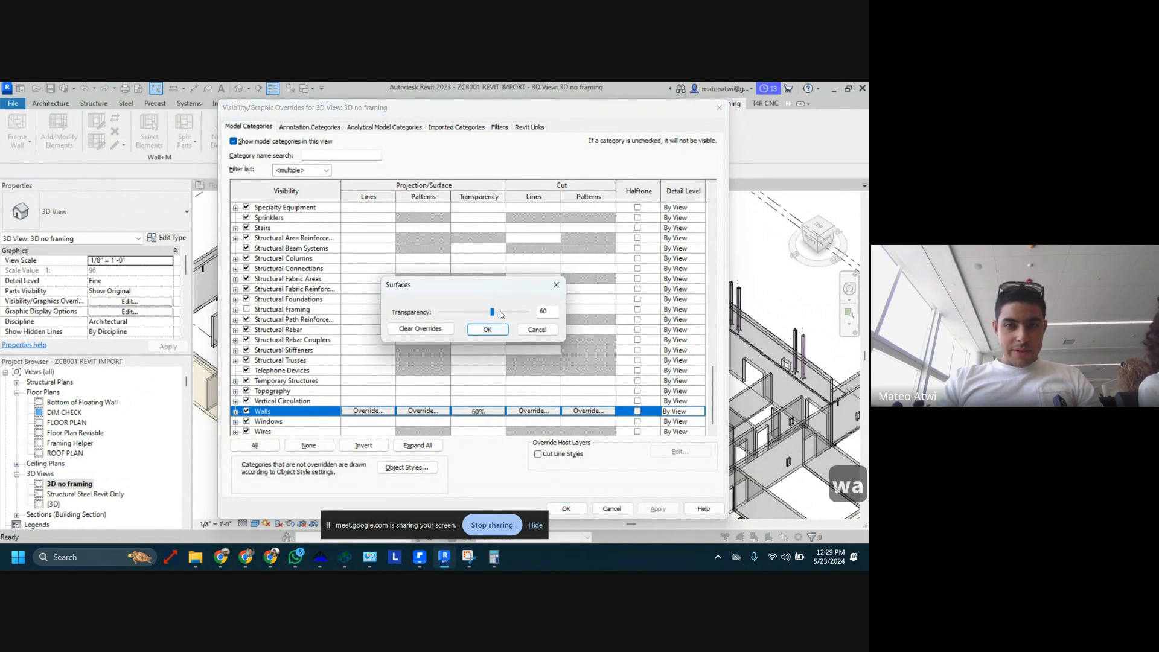
{"action": "left_click", "coordinate": [421, 331]}
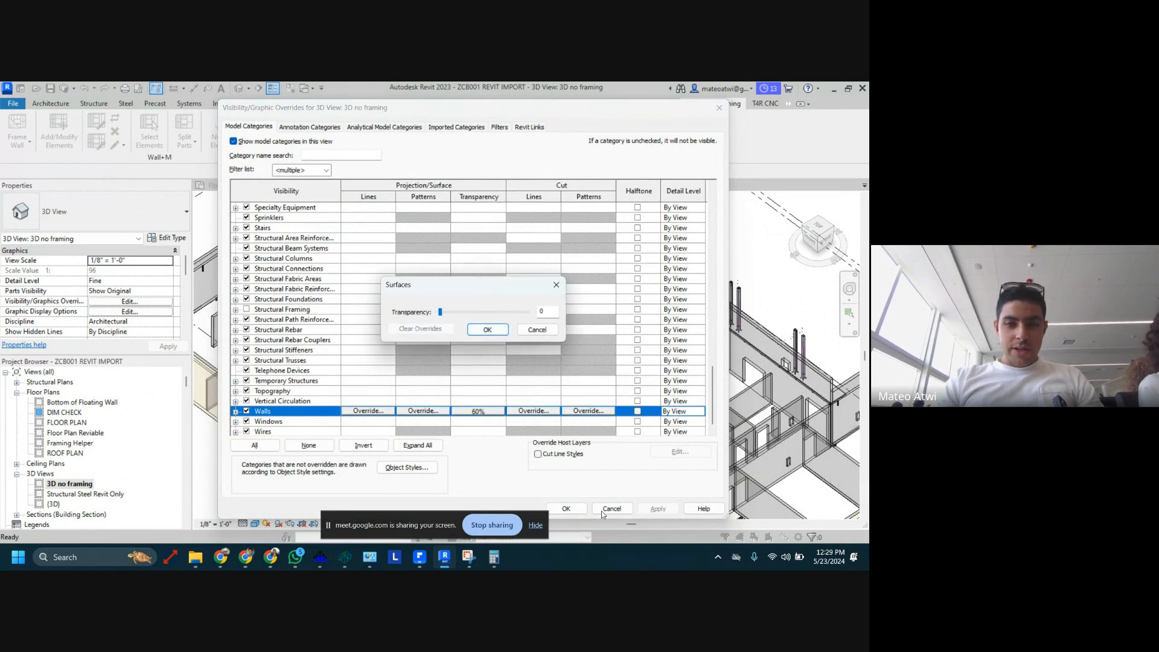
{"action": "left_click", "coordinate": [487, 330]}
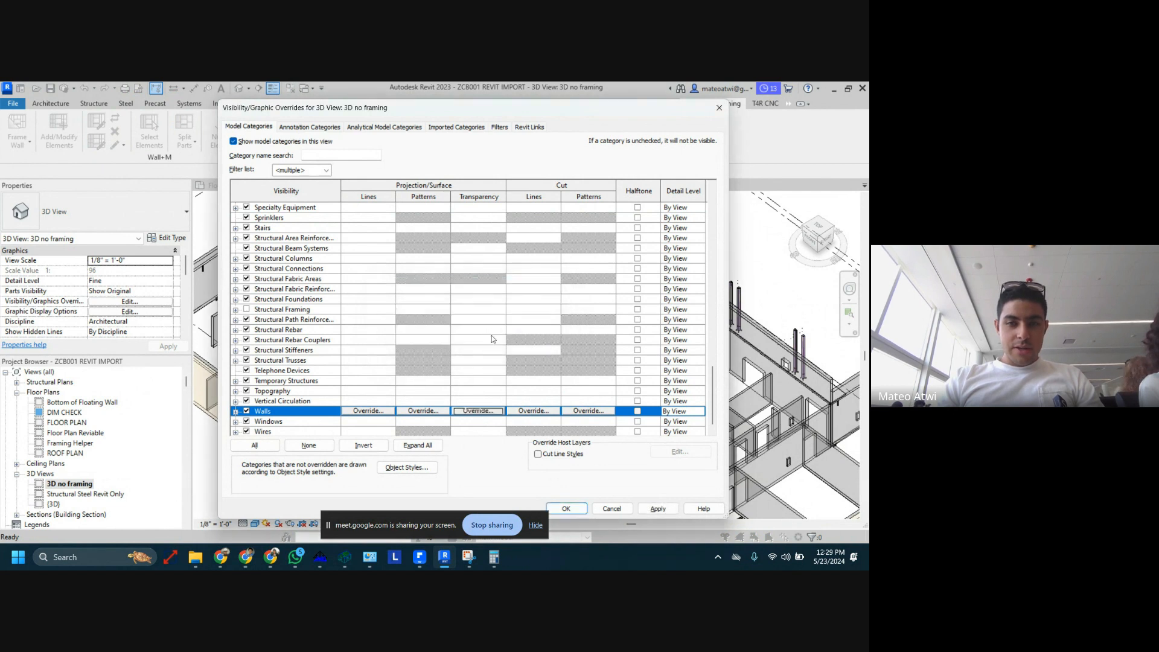
{"action": "left_click", "coordinate": [565, 508]}
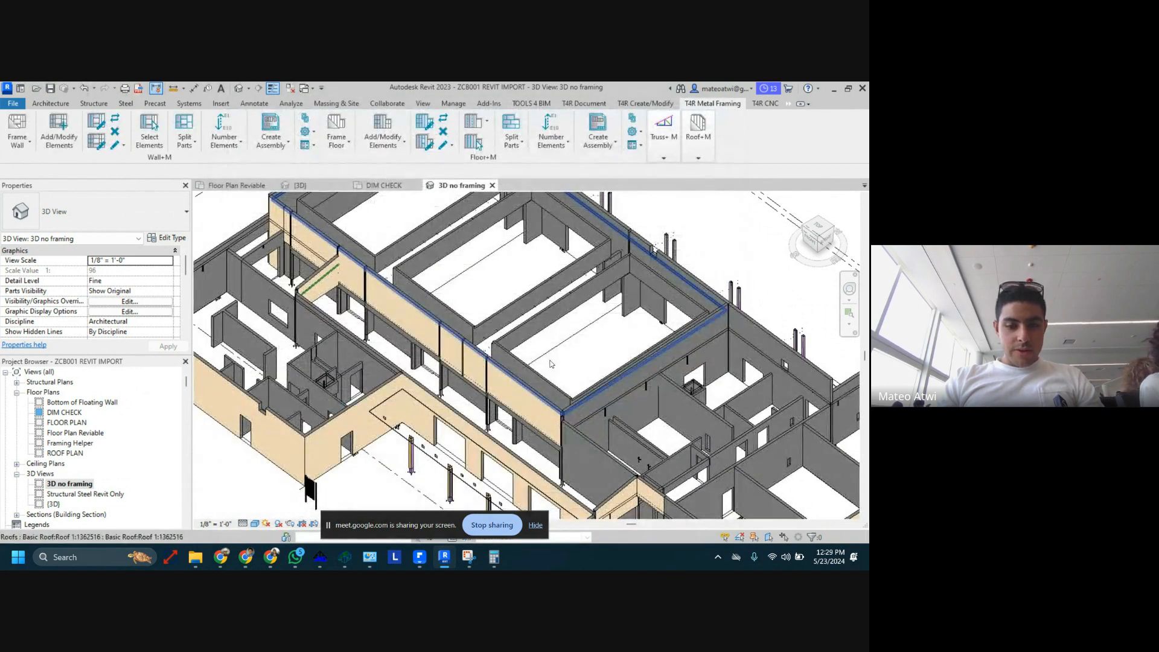
Set the surface transparency of the Walls category to 60% in the "3D no framing" view's visibility/graphics overrides
{"action": "key", "text": "v"}
{"action": "key", "text": "g"}
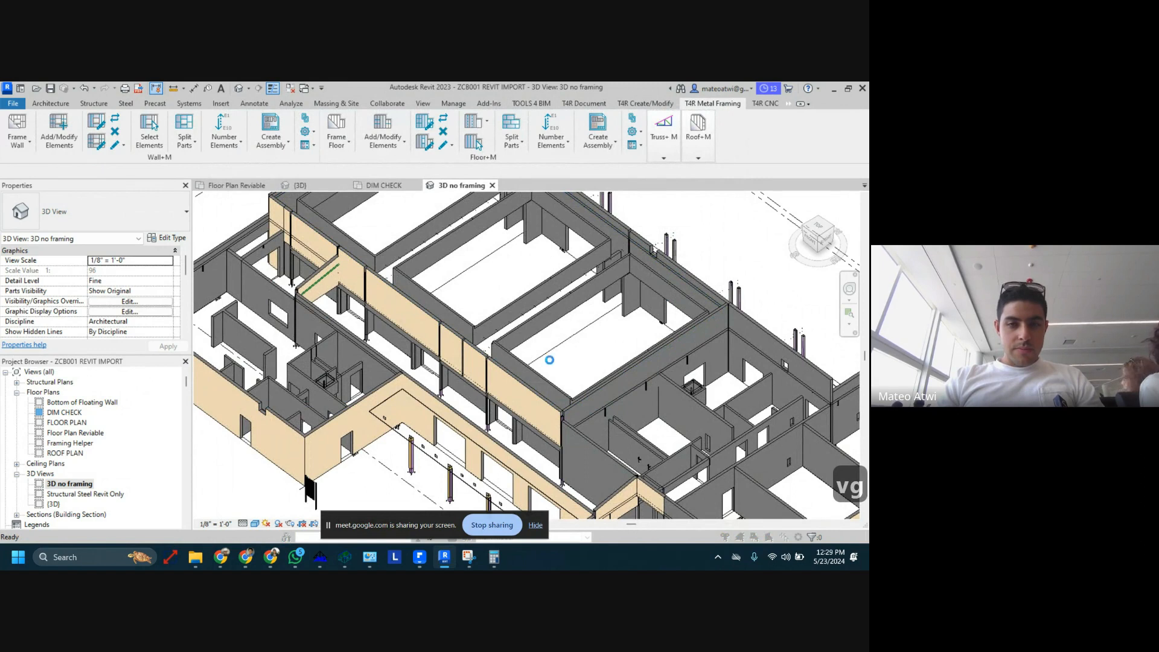
{"action": "key", "text": "w"}
{"action": "key", "text": "a"}
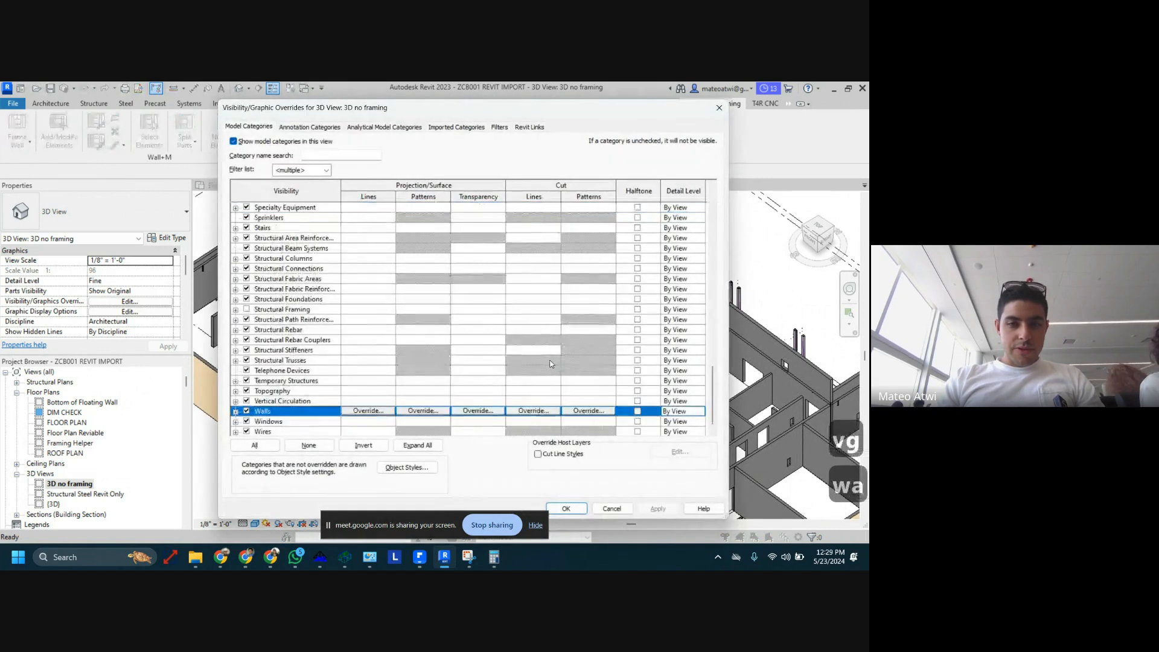
{"action": "left_click", "coordinate": [483, 410]}
{"action": "left_click_drag", "start_coordinate": [444, 313], "coordinate": [492, 314]}
{"action": "left_click", "coordinate": [488, 329]}
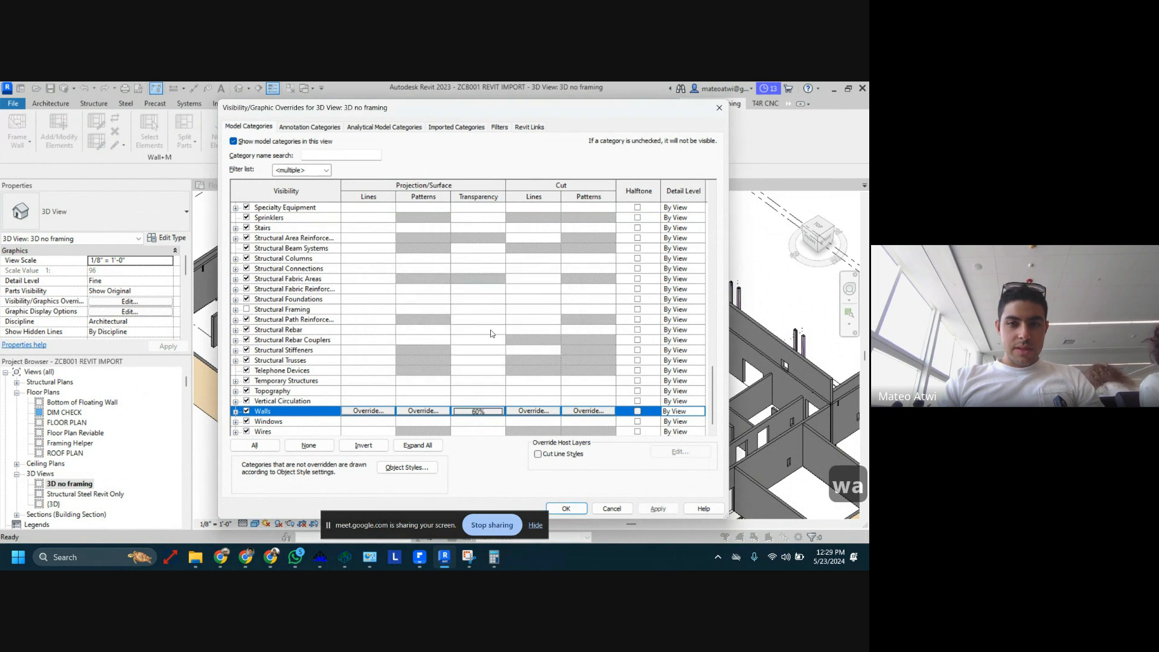
{"action": "left_click", "coordinate": [565, 509]}
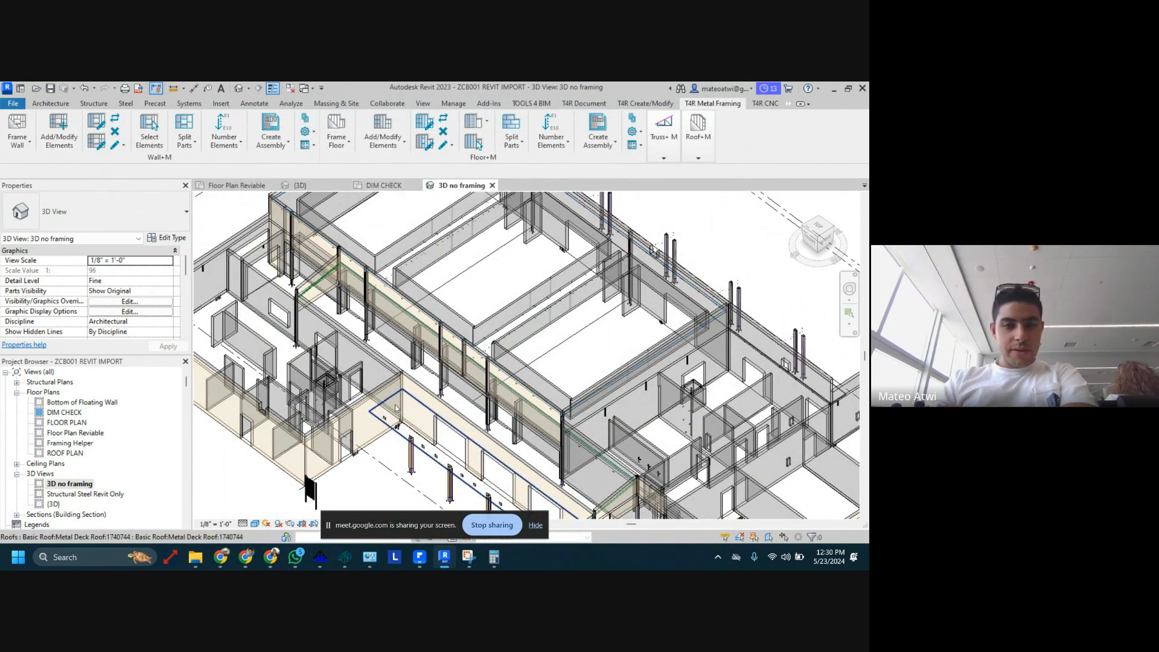
Open the default 3D view and examine the top track and studs of the framed wall beside the flat roof
{"action": "scroll", "coordinate": [386, 428], "scroll_direction": "up", "scroll_amount": 3}
{"action": "double_click", "coordinate": [61, 505]}
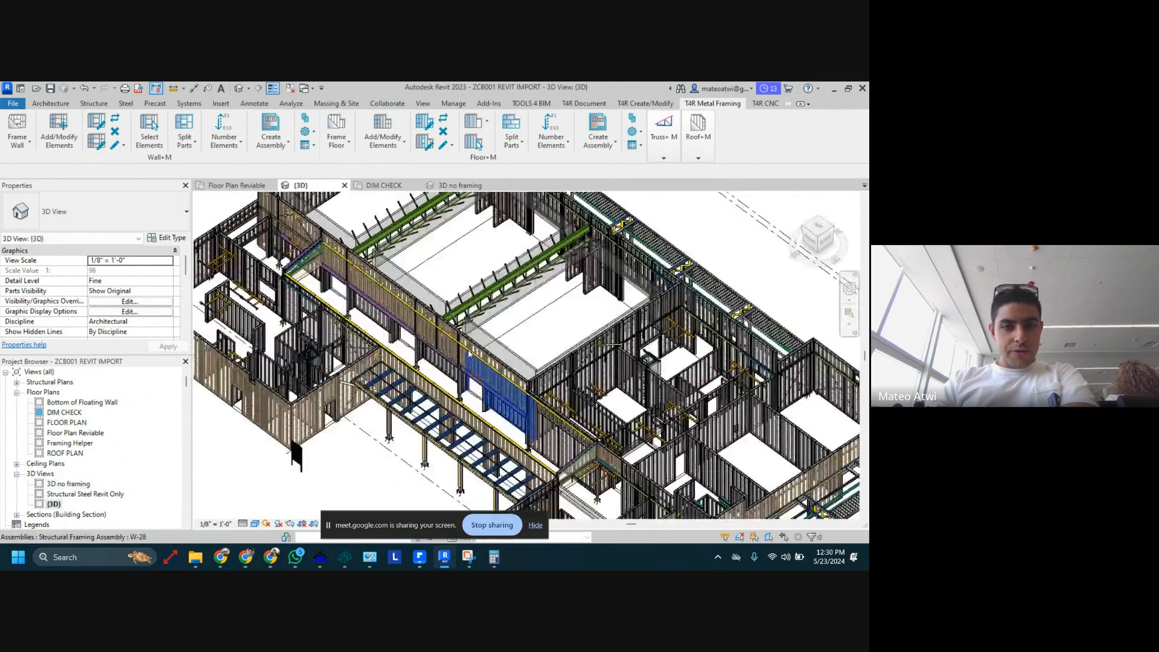
{"action": "scroll", "coordinate": [469, 353], "scroll_direction": "up", "scroll_amount": 5}
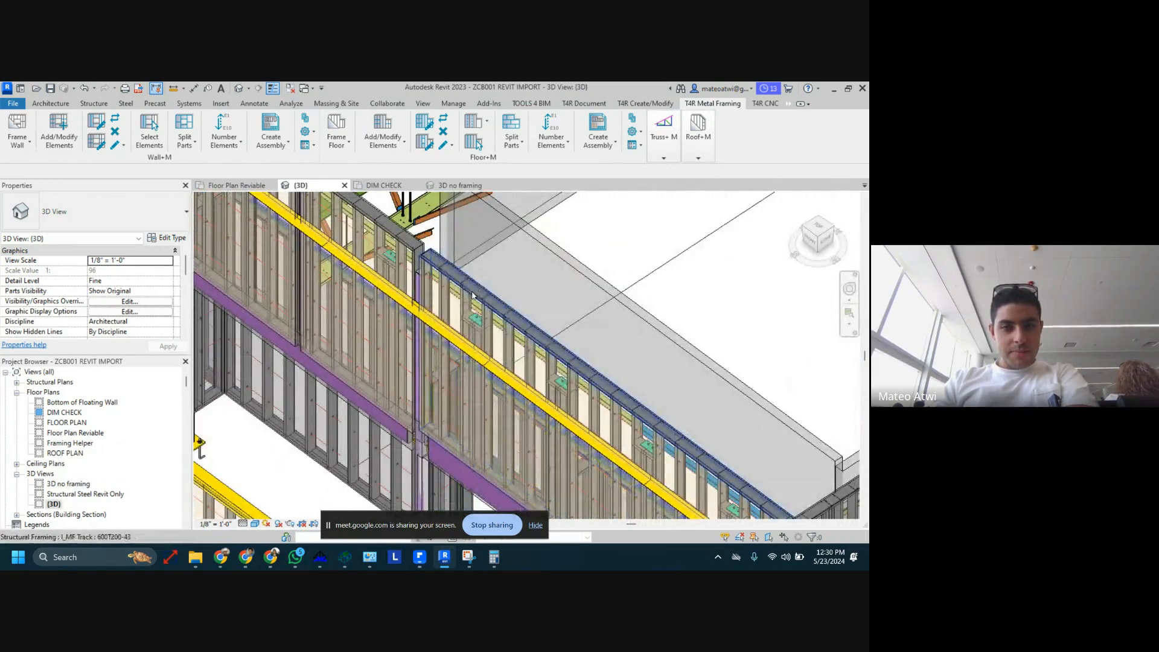
{"action": "left_click", "coordinate": [476, 286]}
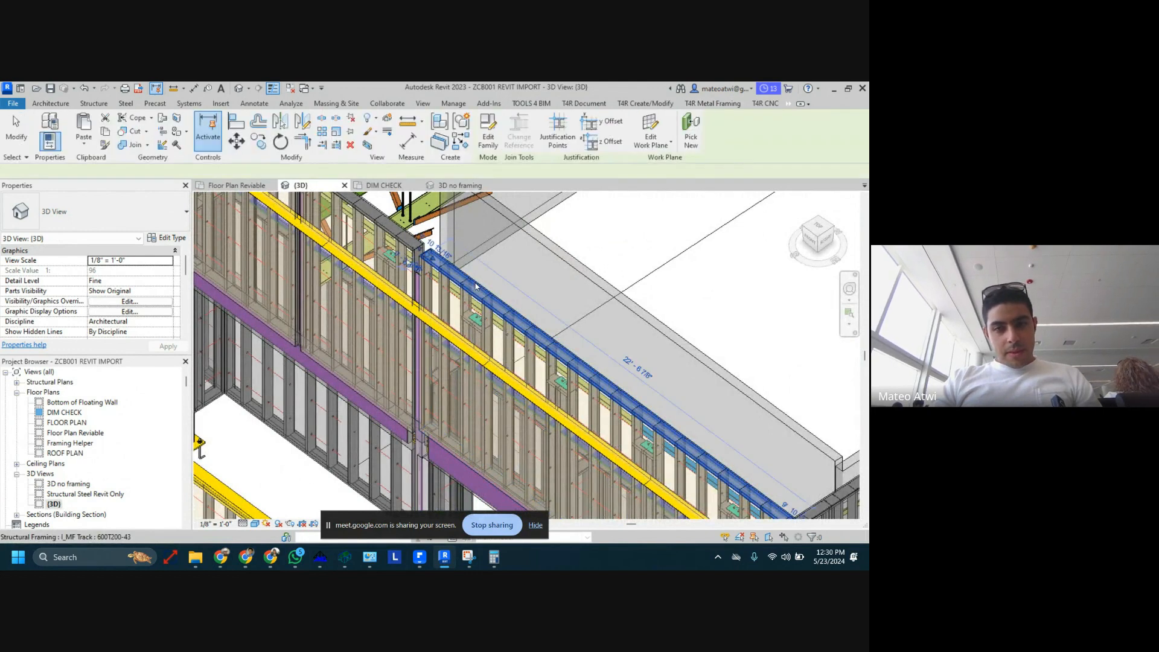
{"action": "key", "text": "Escape"}
{"action": "scroll", "coordinate": [476, 287], "scroll_direction": "down", "scroll_amount": 5}
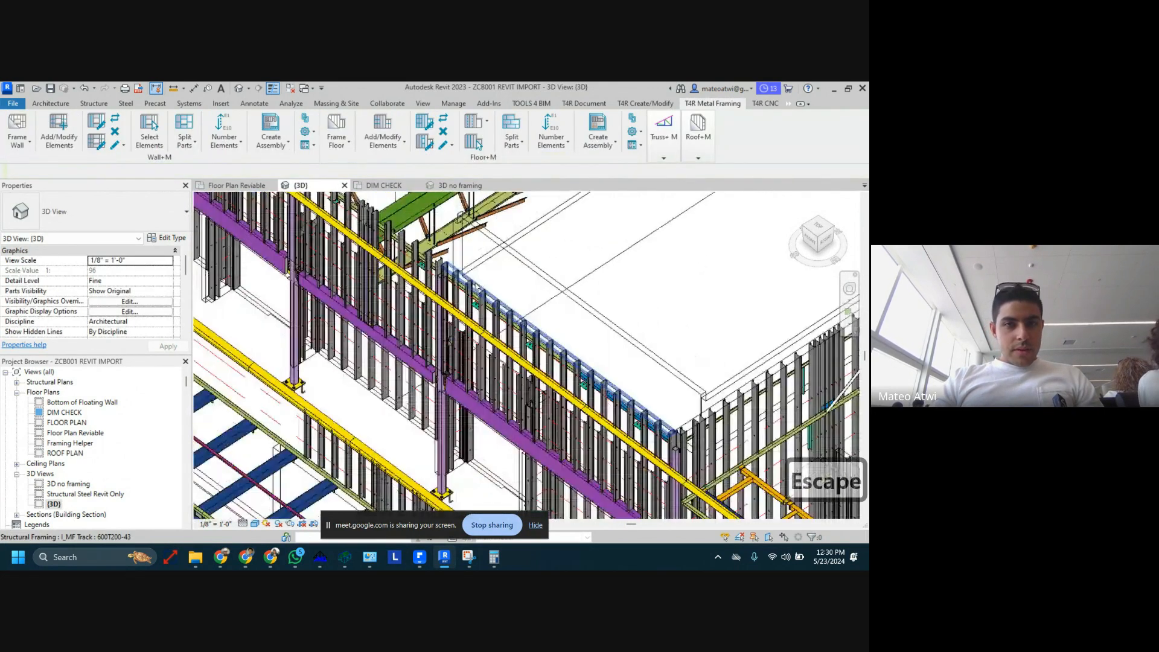
Open the DIM CHECK floor plan and duplicate it with detailing
{"action": "left_click", "coordinate": [371, 186]}
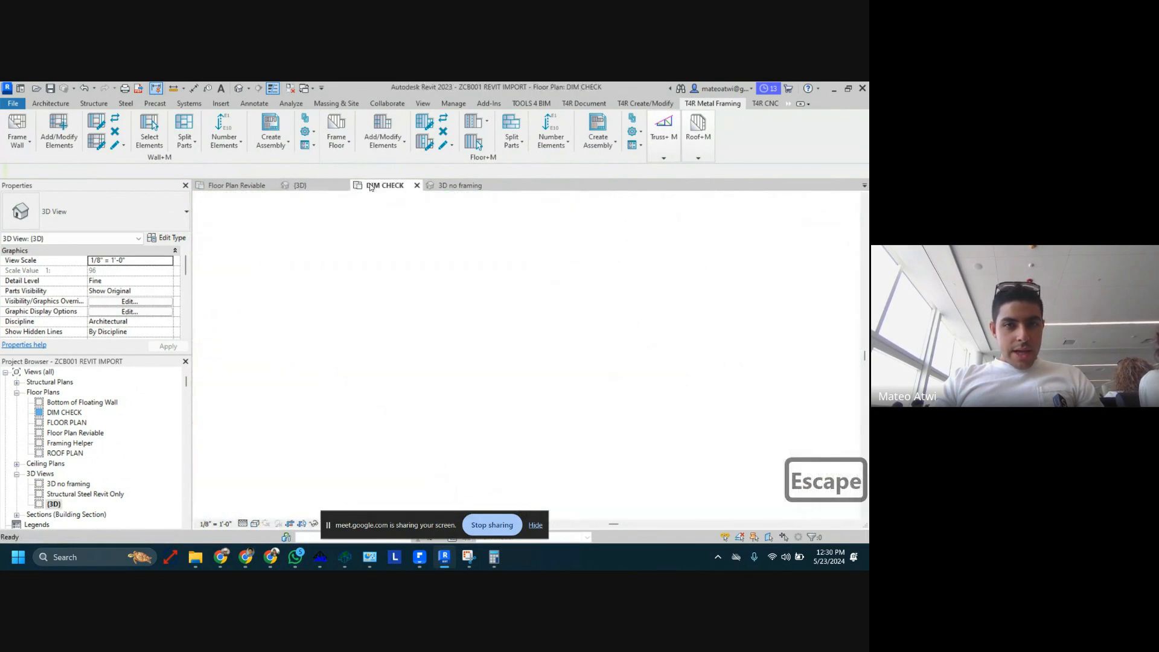
{"action": "scroll", "coordinate": [397, 304], "scroll_direction": "down", "scroll_amount": 4}
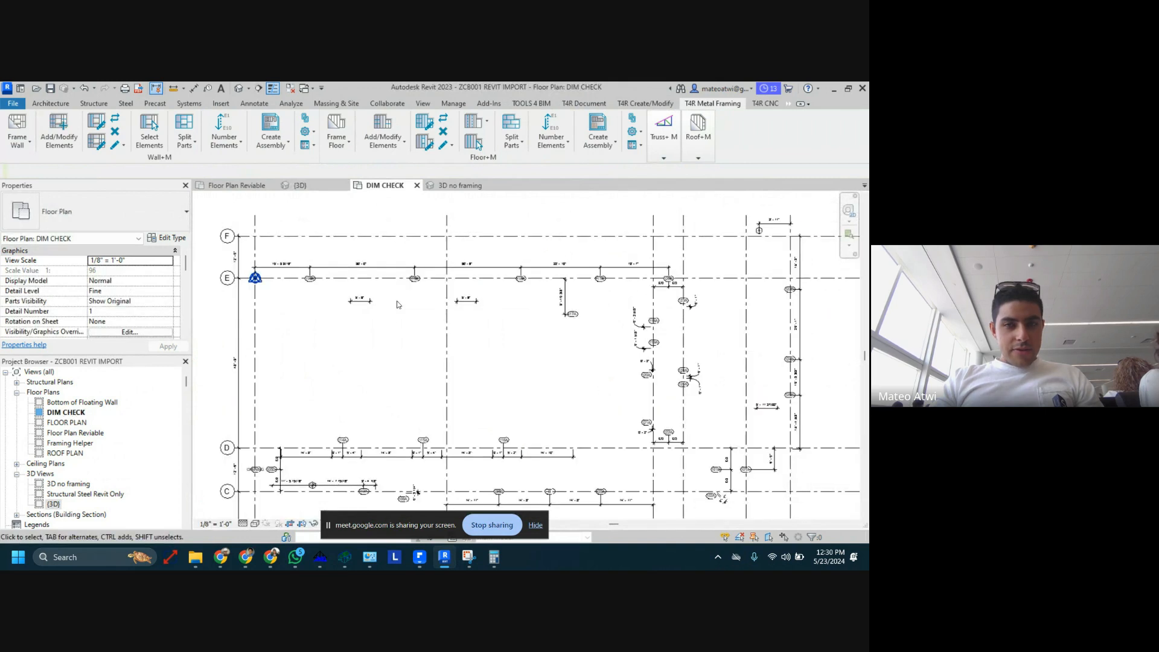
{"action": "right_click", "coordinate": [61, 413]}
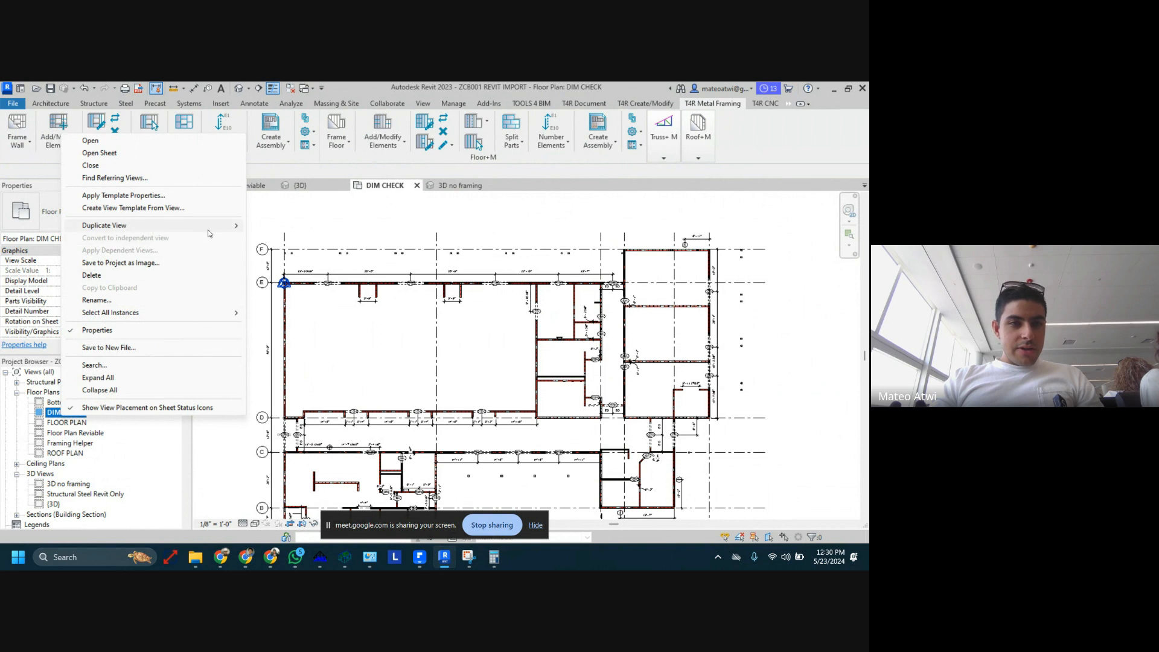
{"action": "mouse_move", "coordinate": [225, 226]}
{"action": "left_click", "coordinate": [299, 238]}
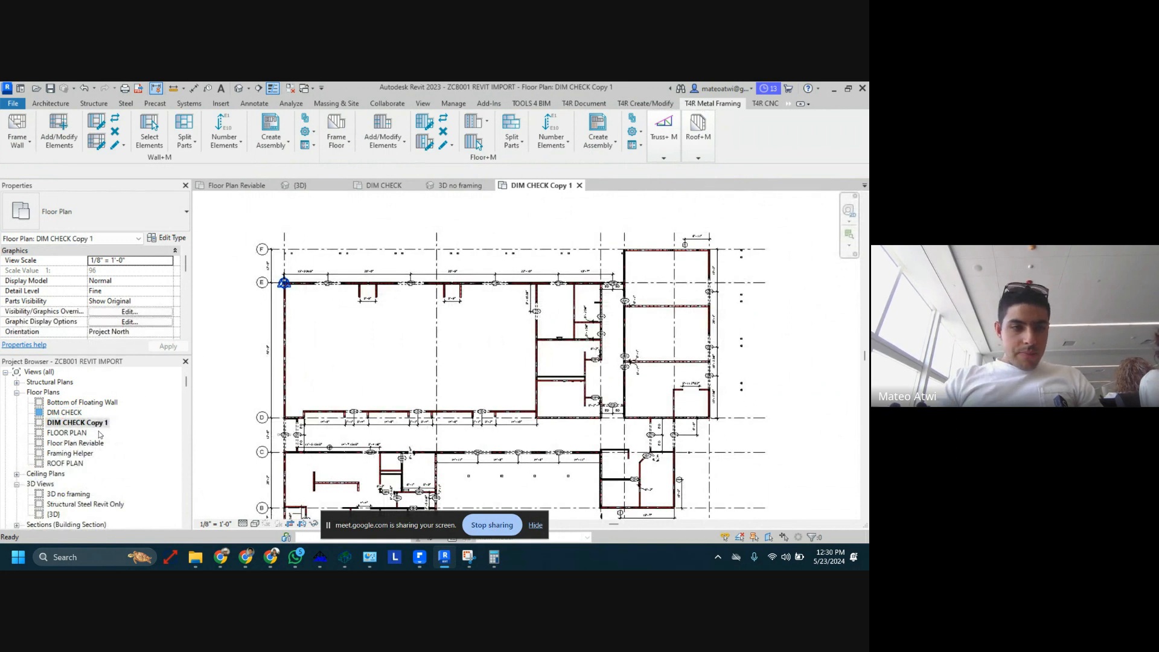
{"action": "left_click", "coordinate": [377, 360]}
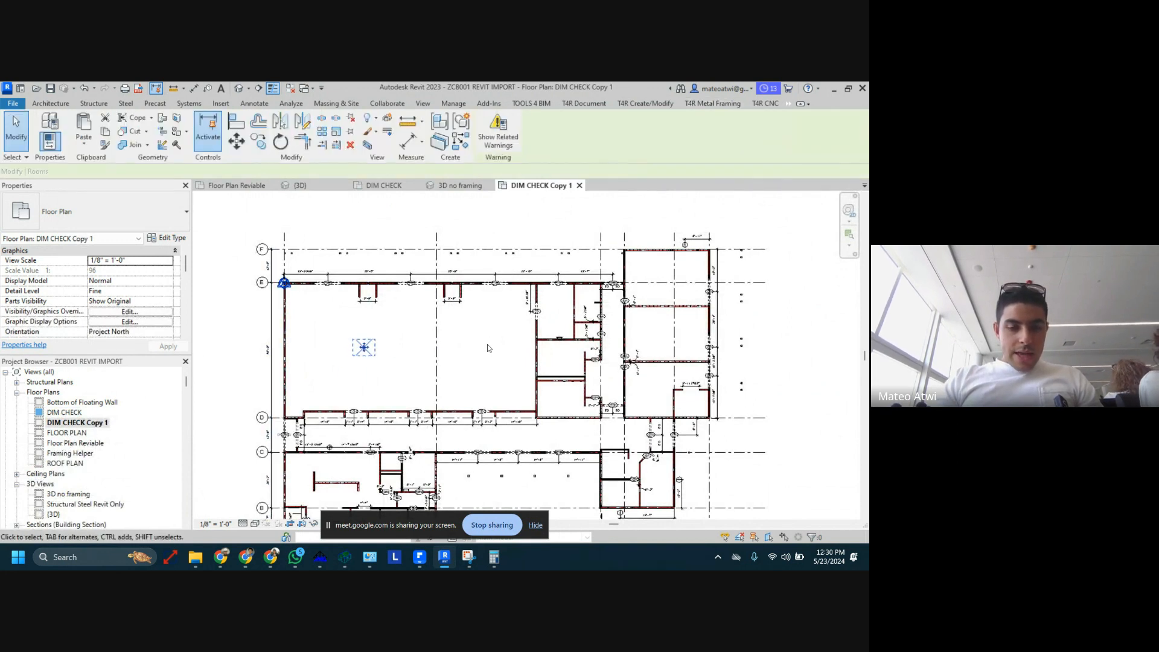
{"action": "key", "text": "Escape"}
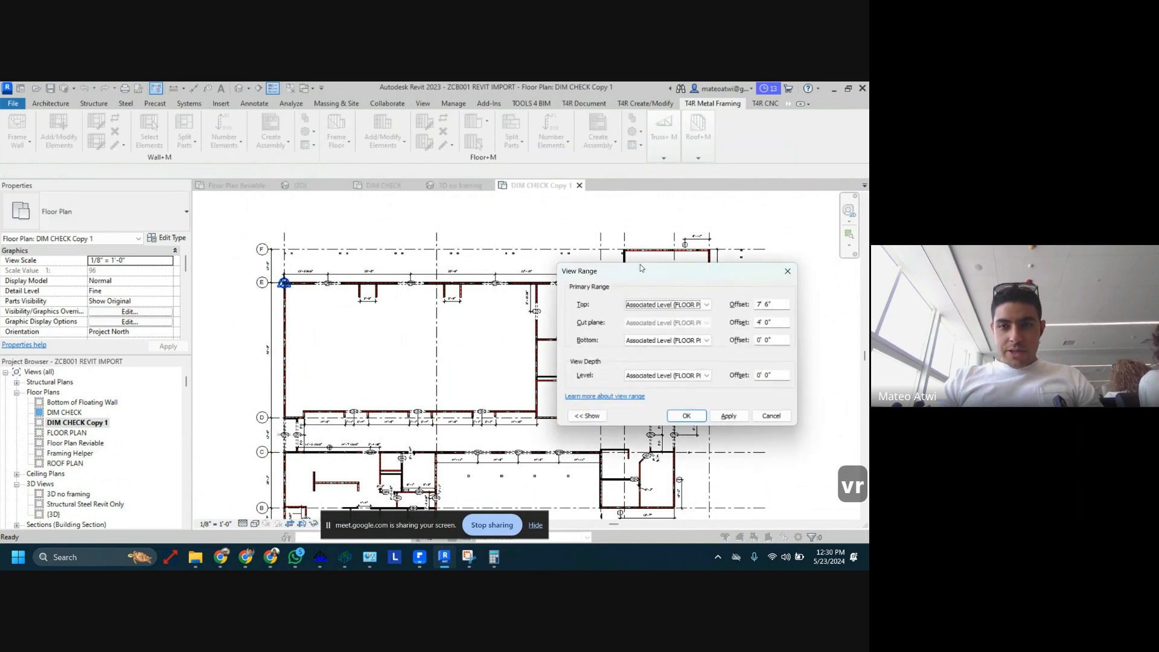
Show the sample diagram in the copied plan's view range and set the view depth level to Unlimited
{"action": "left_click", "coordinate": [587, 418]}
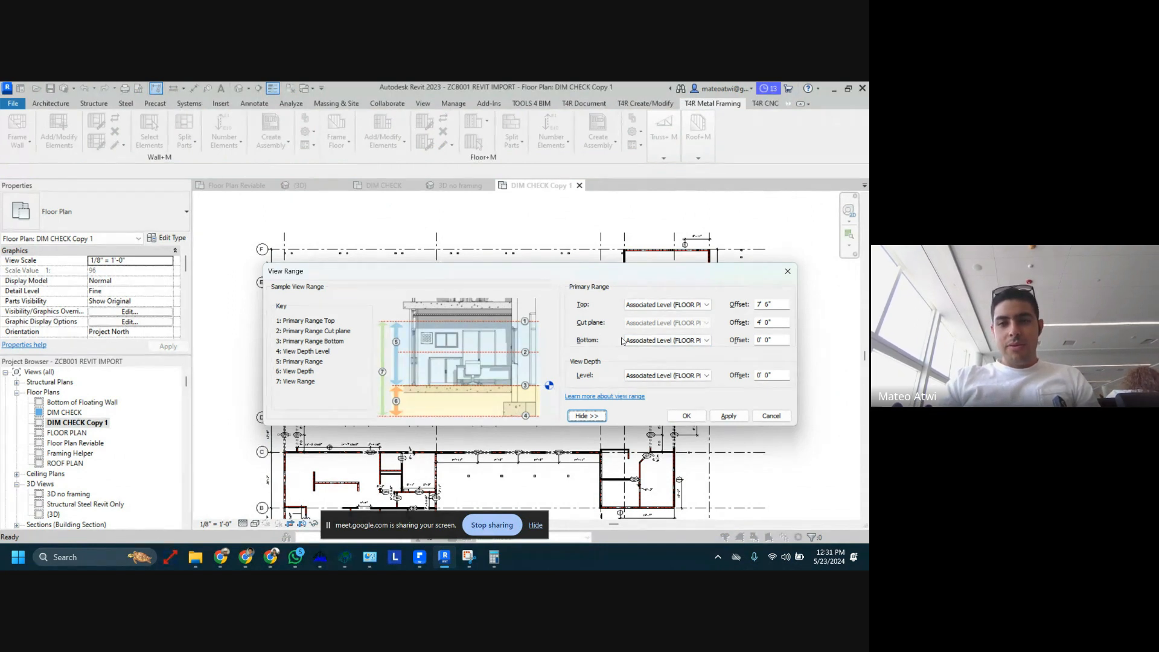
{"action": "left_click", "coordinate": [665, 376]}
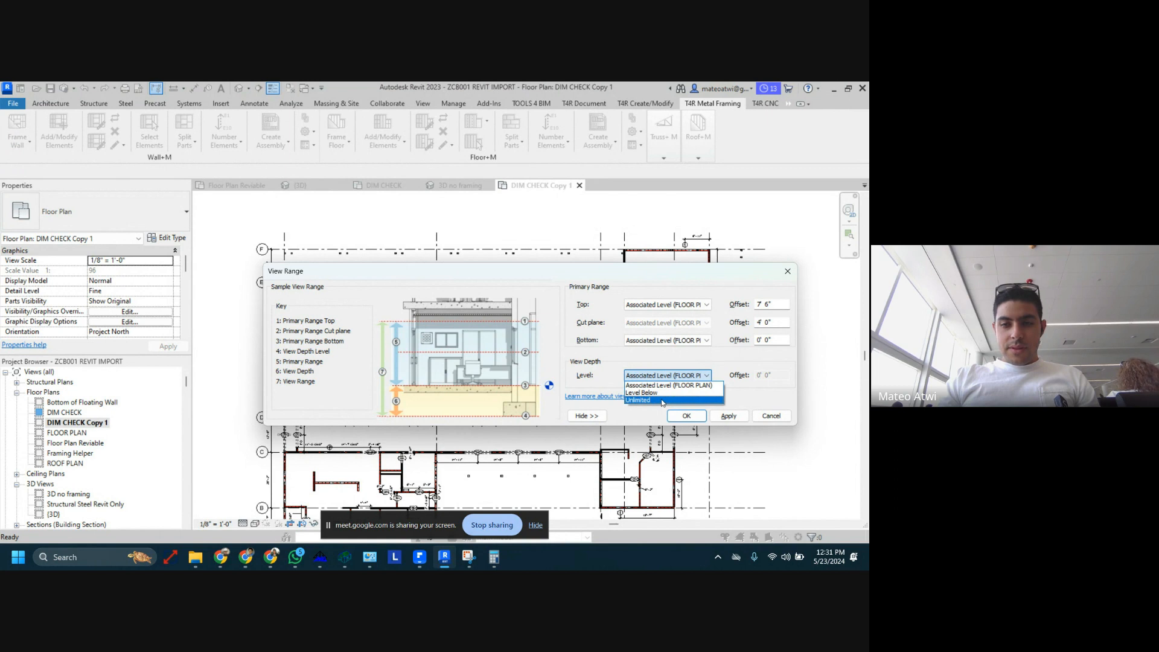
{"action": "left_click", "coordinate": [662, 401]}
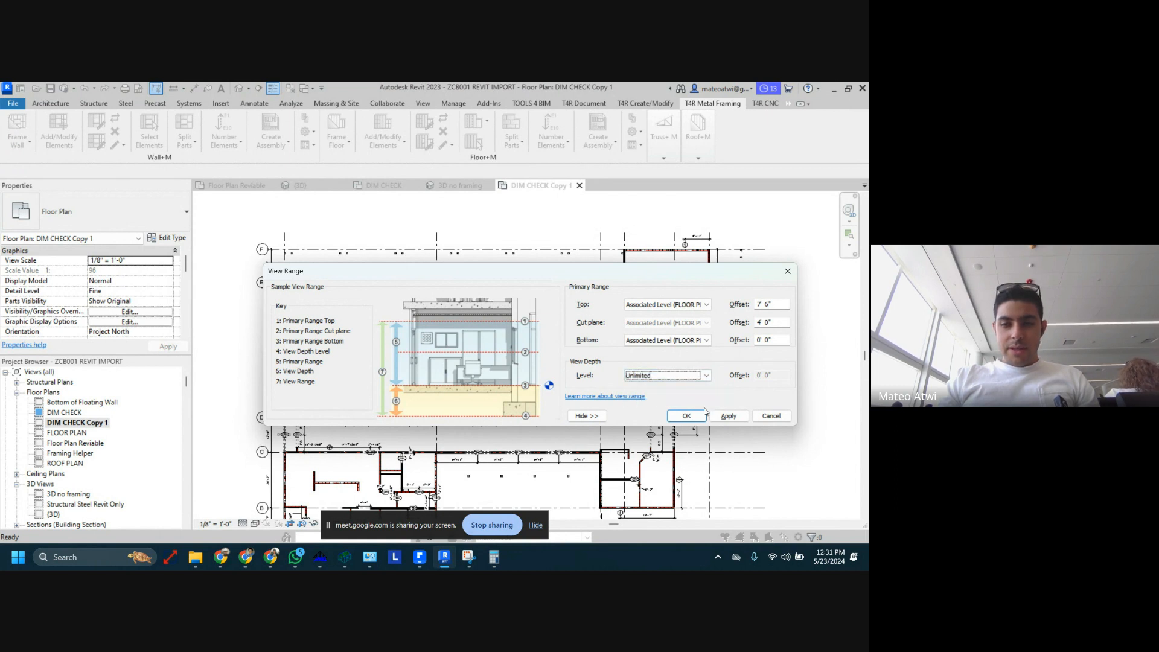
{"action": "left_click", "coordinate": [723, 416]}
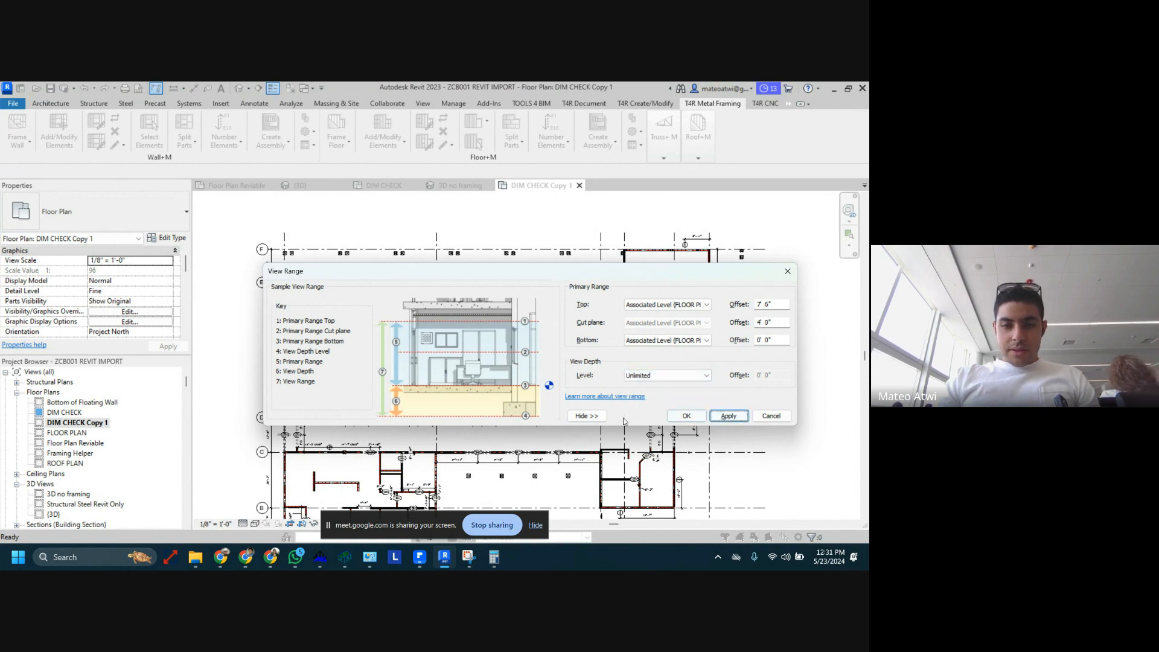
{"action": "left_click", "coordinate": [688, 416]}
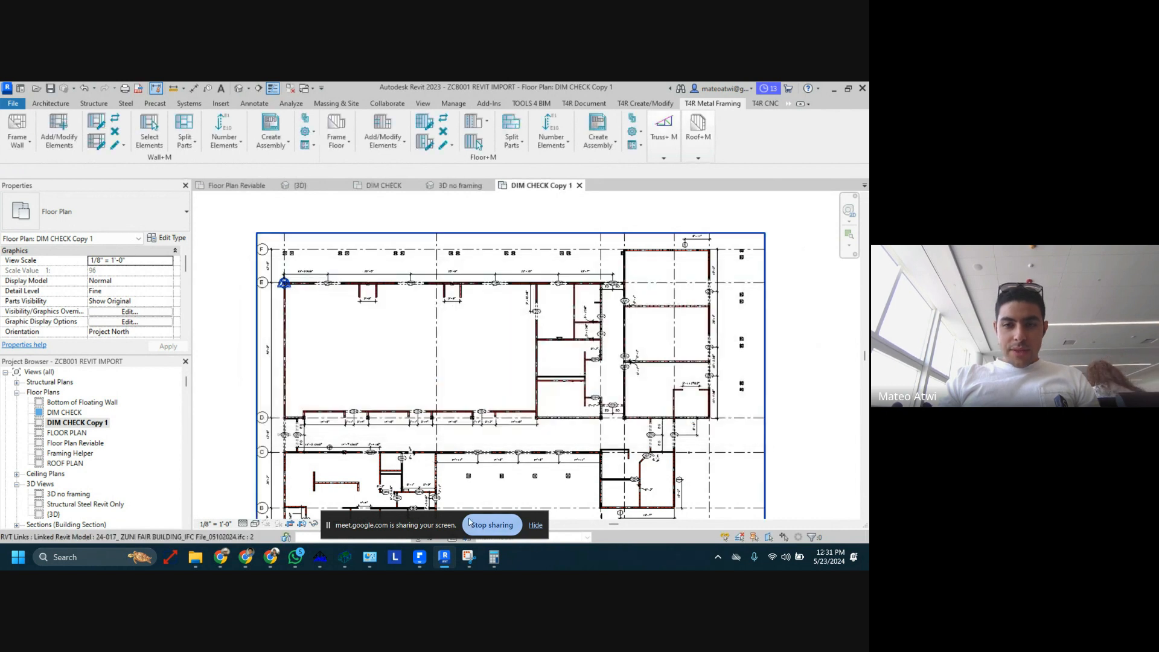
Examine a timber column and its base plate south of grid line C in the copied plan
{"action": "scroll", "coordinate": [487, 492], "scroll_direction": "up", "scroll_amount": 7}
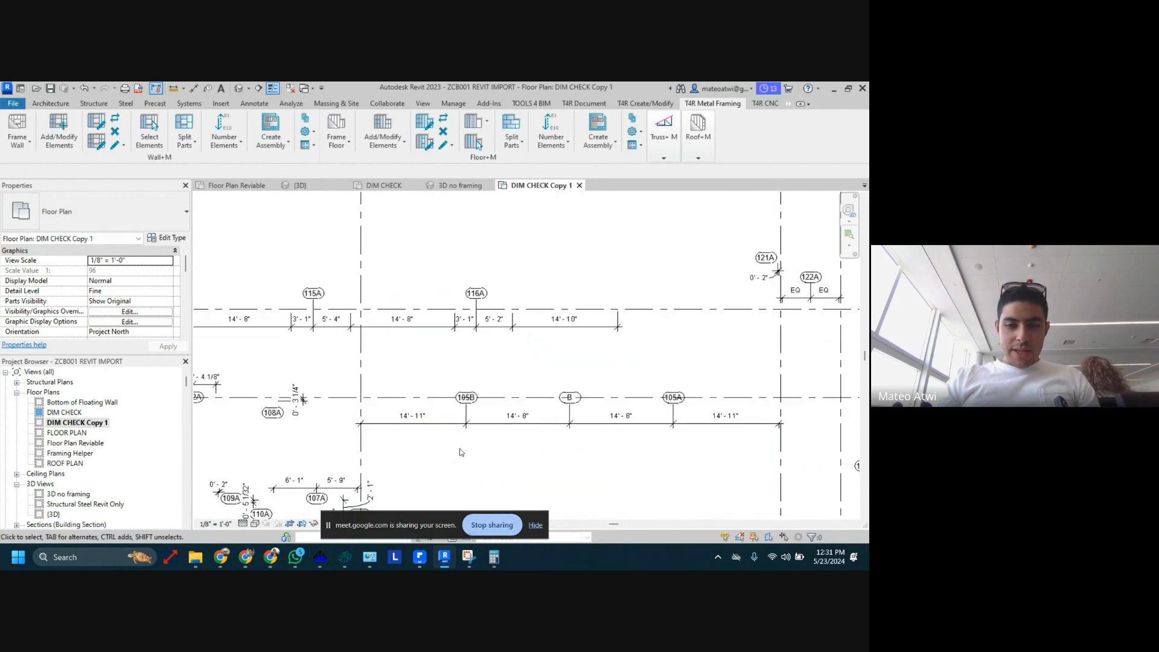
{"action": "scroll", "coordinate": [444, 465], "scroll_direction": "up", "scroll_amount": 6}
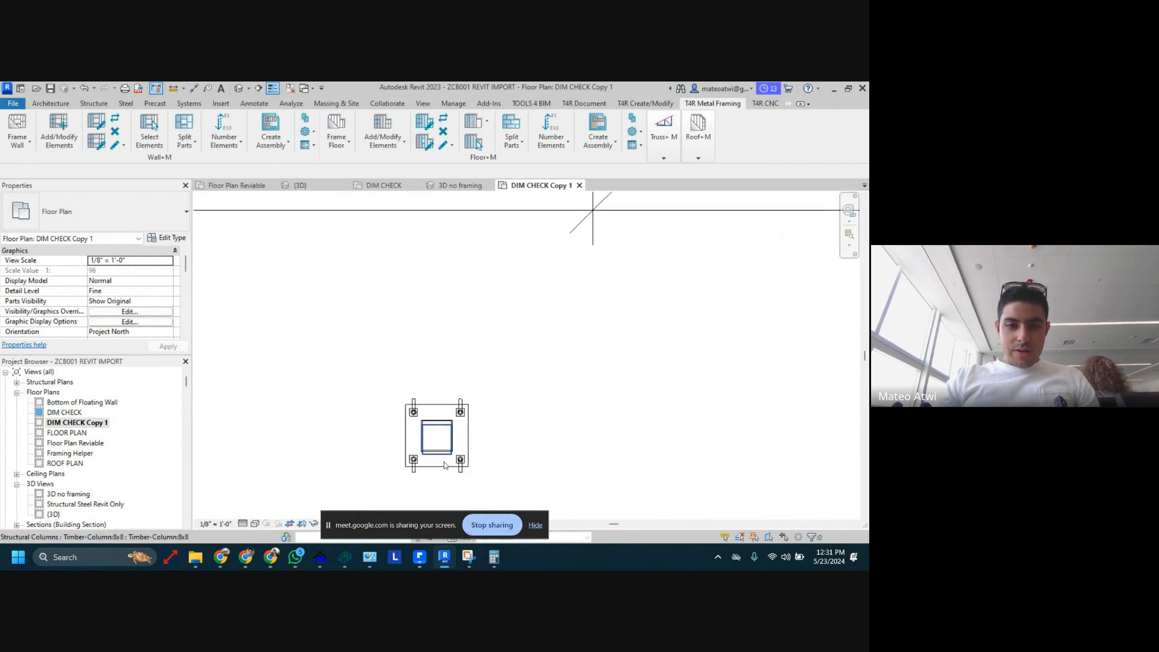
{"action": "key", "text": "v"}
{"action": "key", "text": "g"}
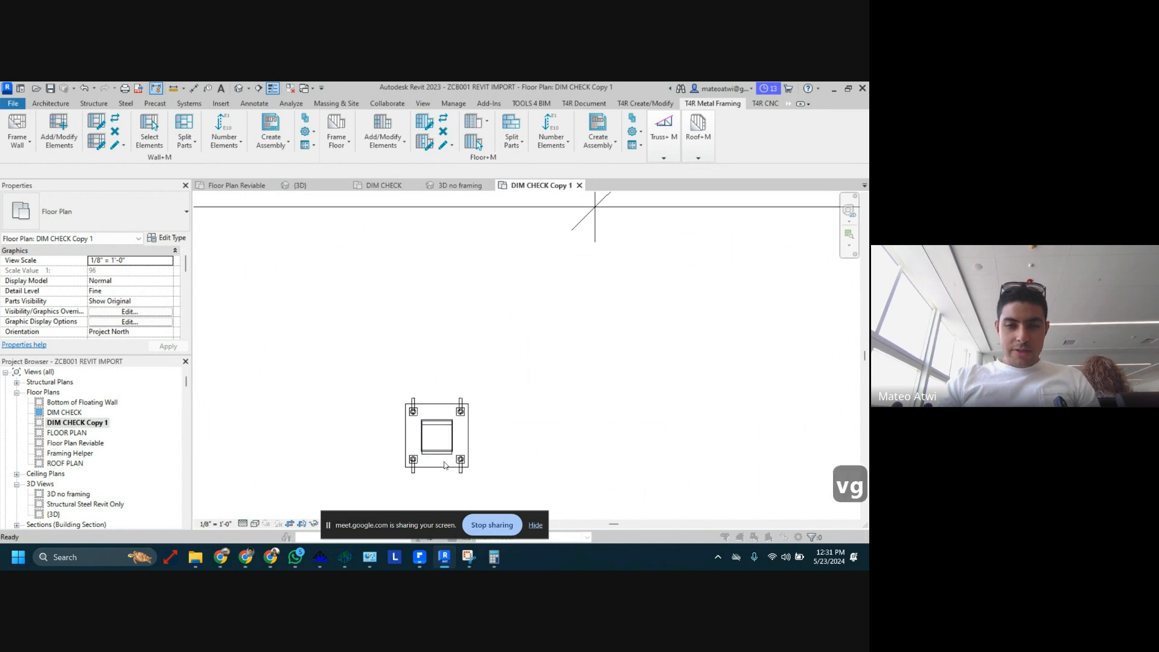
{"action": "left_click", "coordinate": [602, 508]}
Set the copied plan's view depth level back to Associated Level (FLOOR PLAN) and apply it
{"action": "key", "text": "v"}
{"action": "key", "text": "r"}
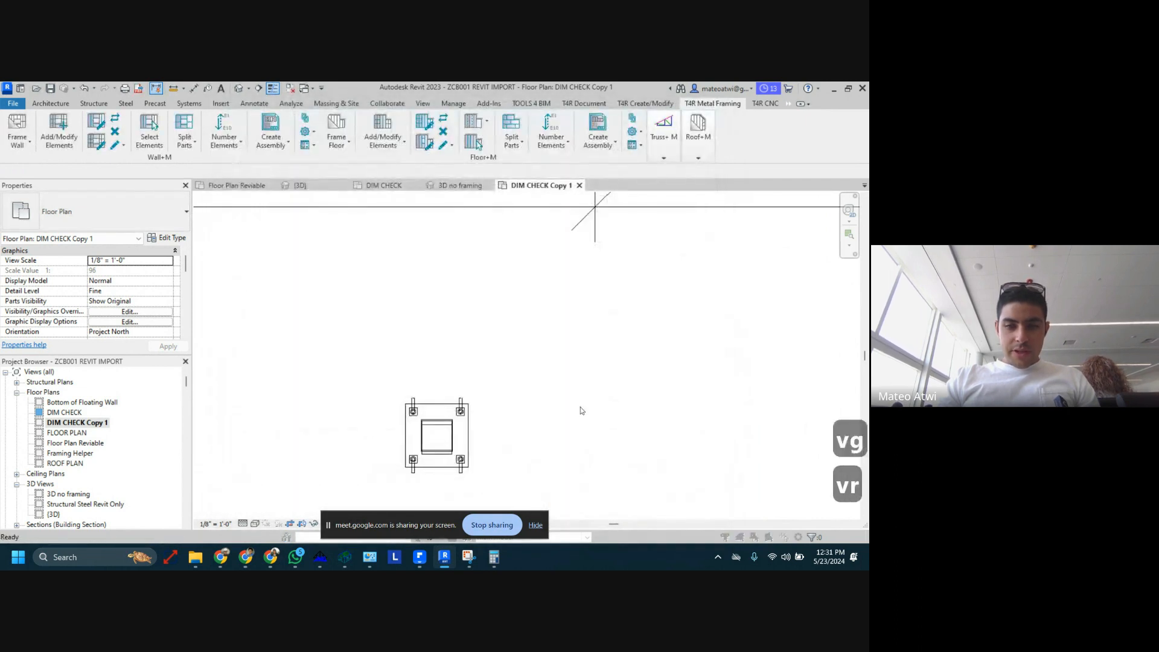
{"action": "left_click", "coordinate": [693, 375]}
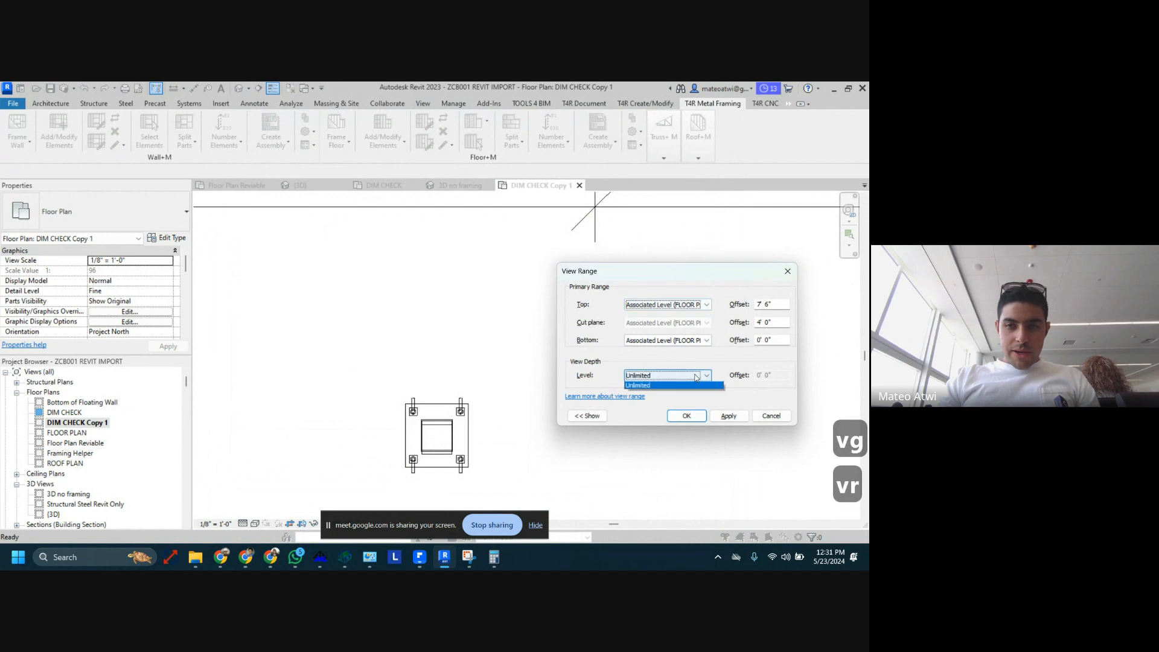
{"action": "left_click", "coordinate": [686, 387]}
{"action": "left_click", "coordinate": [730, 416]}
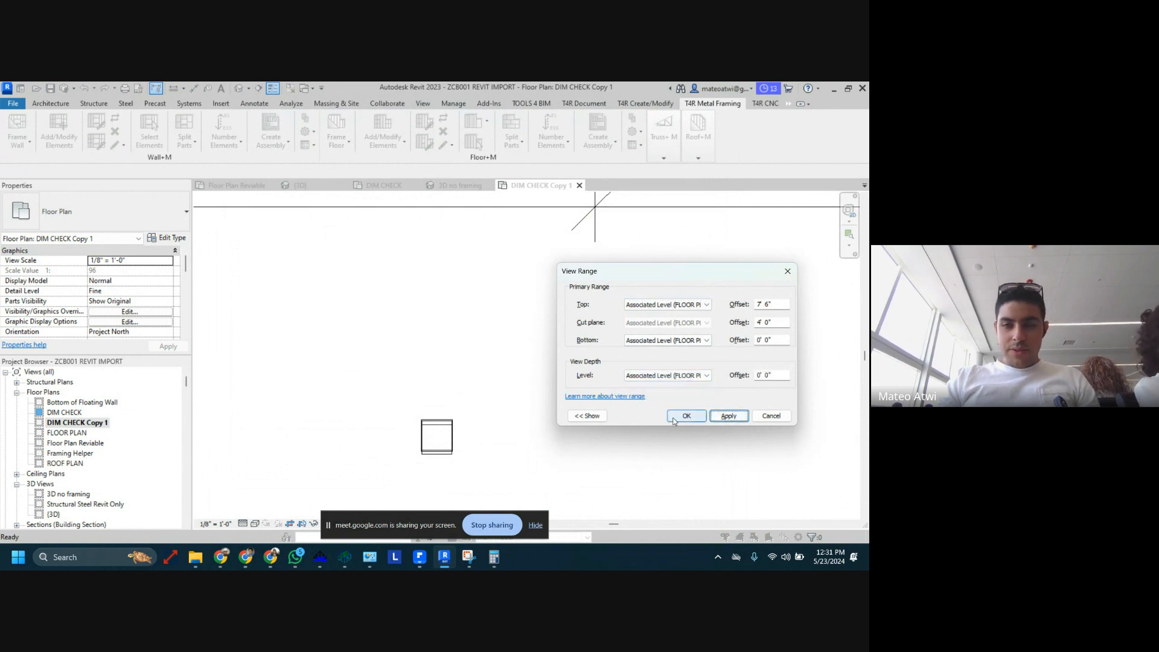
{"action": "left_click", "coordinate": [686, 375]}
{"action": "left_click", "coordinate": [686, 386]}
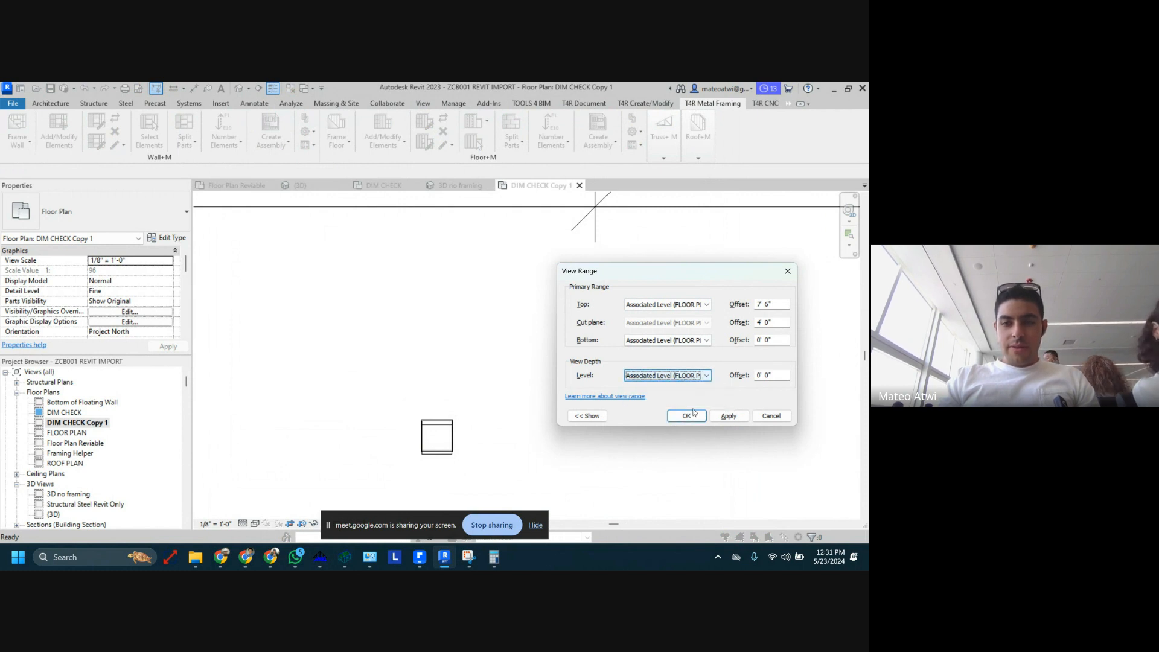
Show the sample view range diagram and set the copied plan's cut plane offset to 2' 0"
{"action": "left_click", "coordinate": [596, 414]}
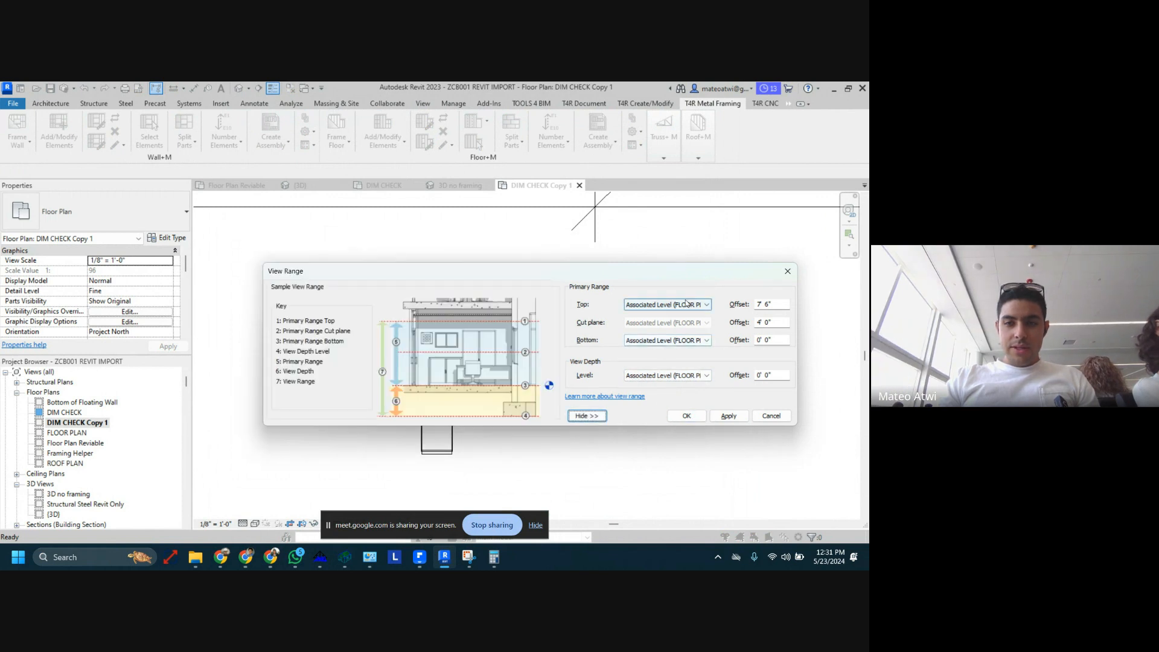
{"action": "left_click", "coordinate": [760, 322]}
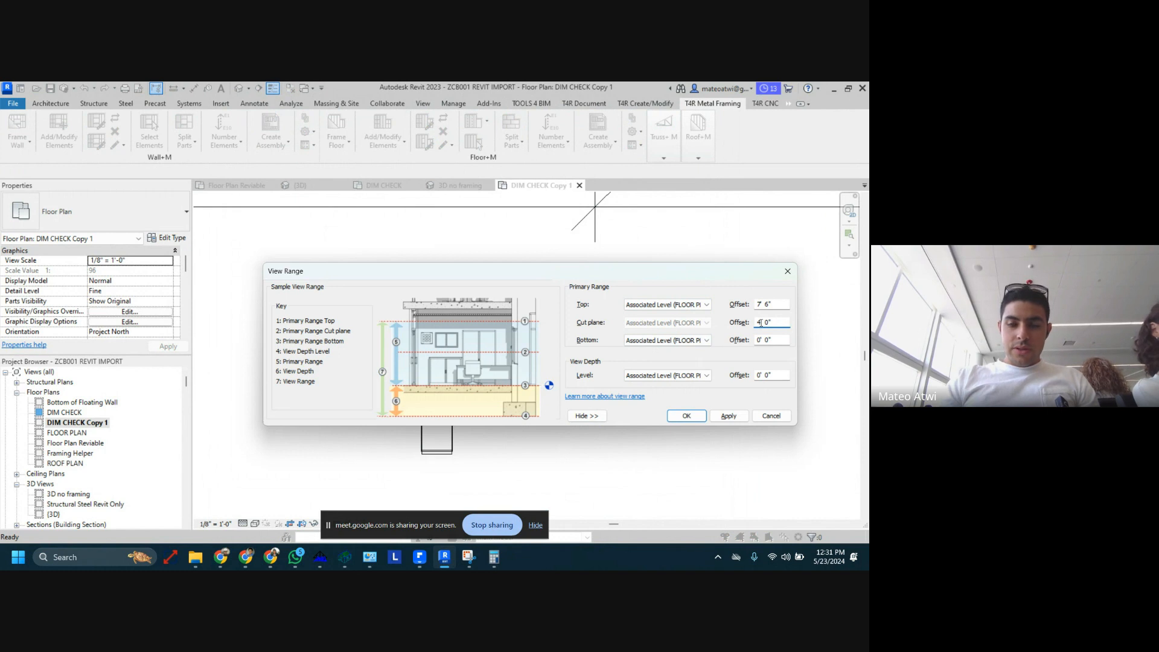
{"action": "key", "text": "BackSpace"}
{"action": "type", "text": "2"}
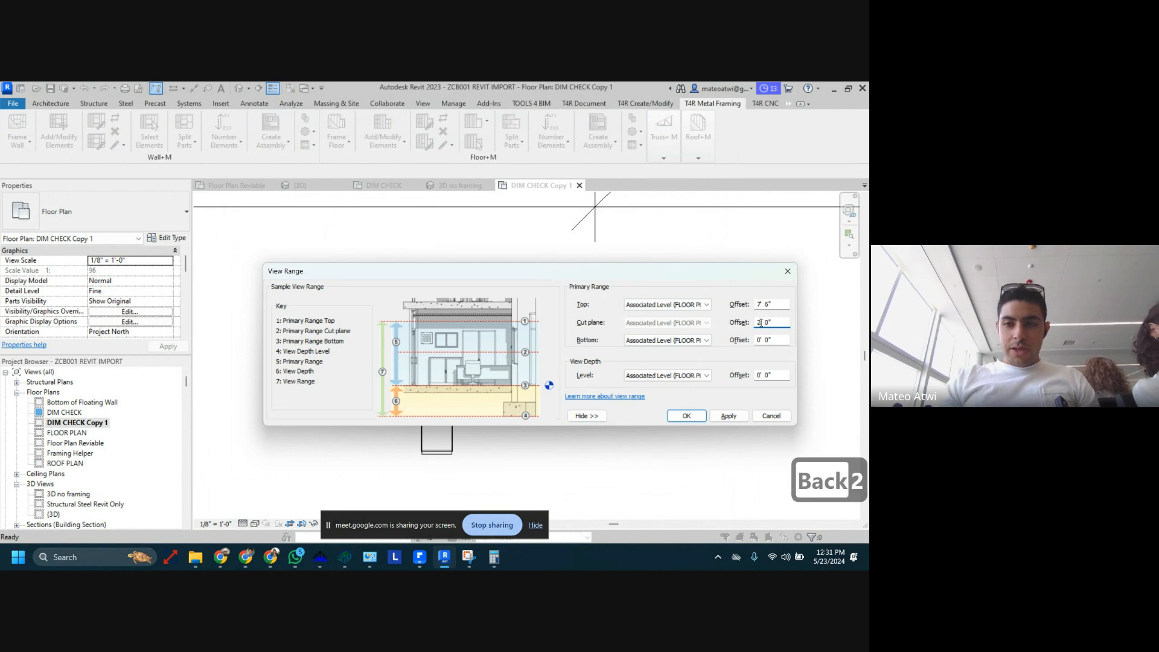
{"action": "left_click", "coordinate": [686, 416]}
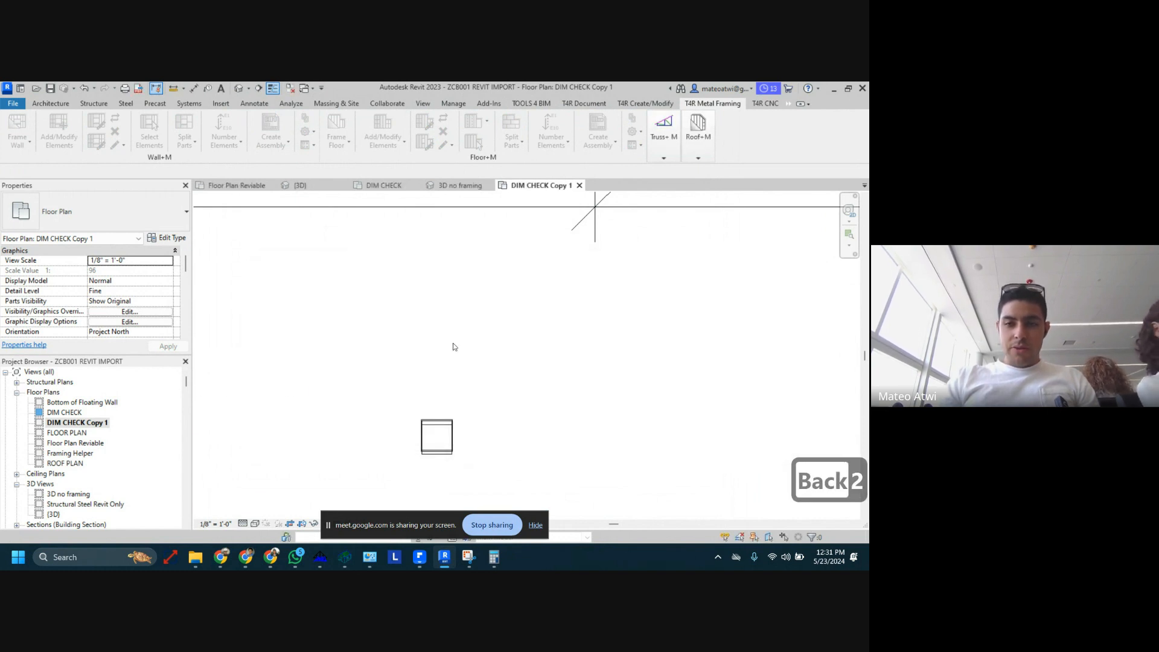
Hide the Structural Framing category in the copied plan after locating wall assembly W-34 at window tag A
{"action": "scroll", "coordinate": [340, 336], "scroll_direction": "down", "scroll_amount": 4}
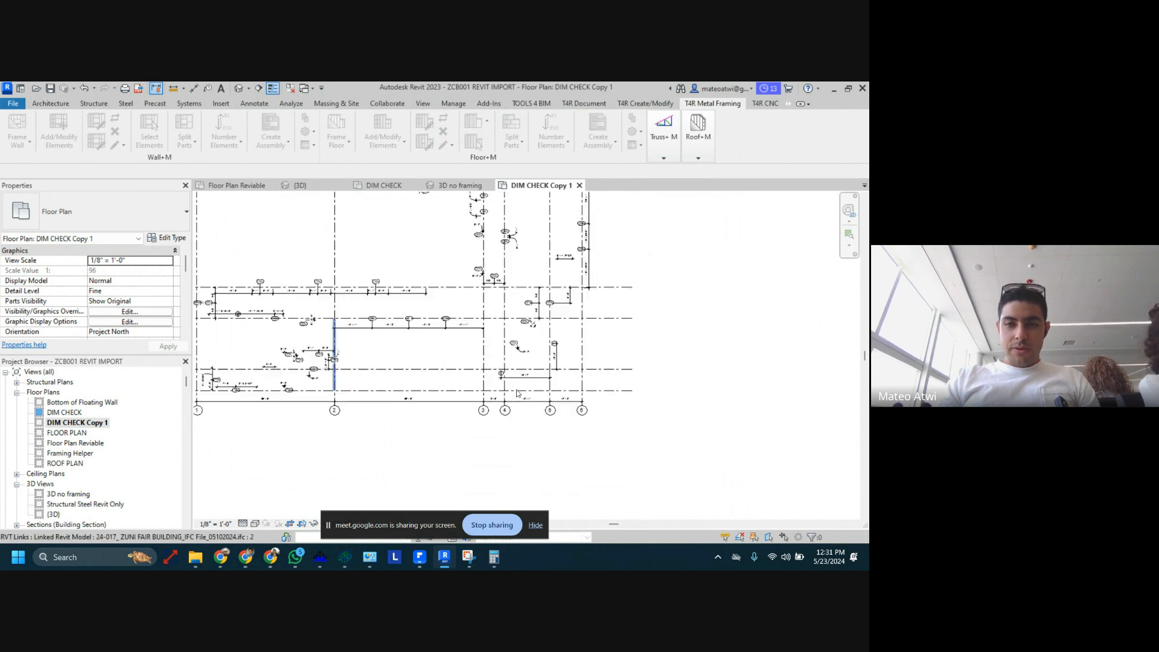
{"action": "scroll", "coordinate": [500, 372], "scroll_direction": "up", "scroll_amount": 6}
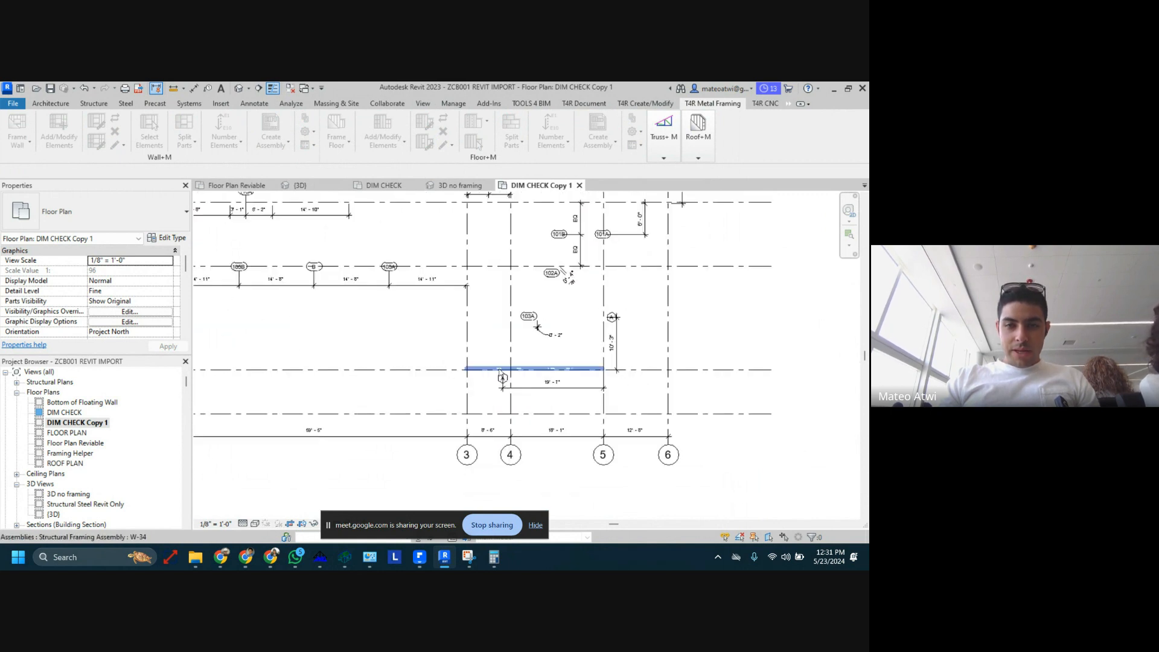
{"action": "scroll", "coordinate": [500, 373], "scroll_direction": "up", "scroll_amount": 3}
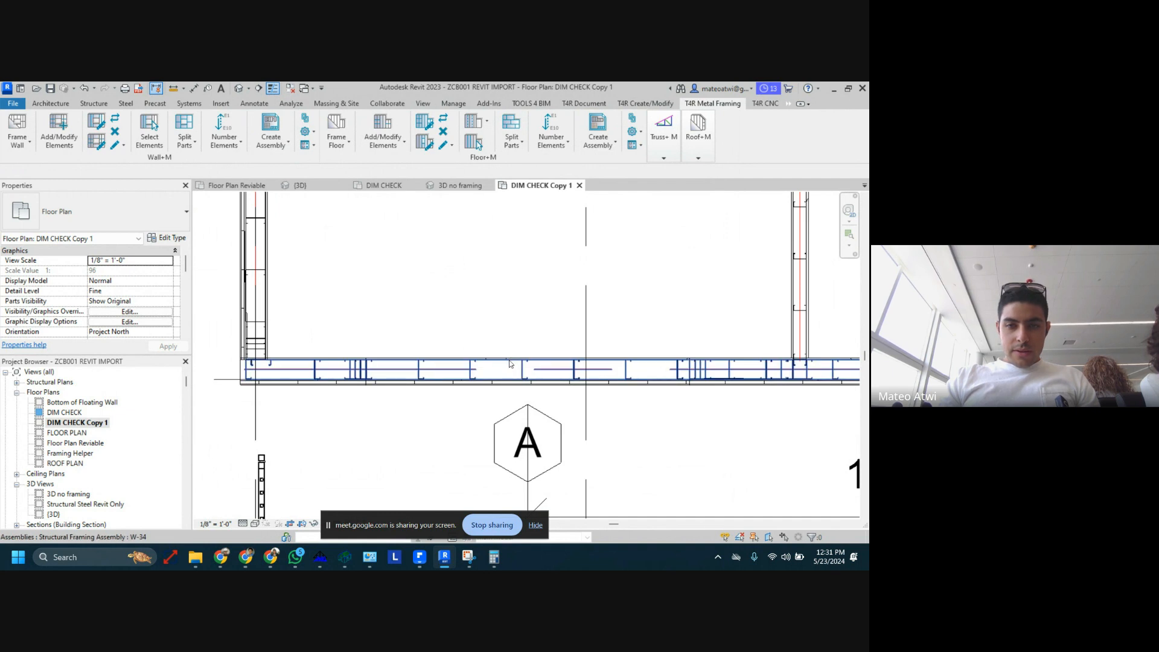
{"action": "left_click", "coordinate": [509, 363]}
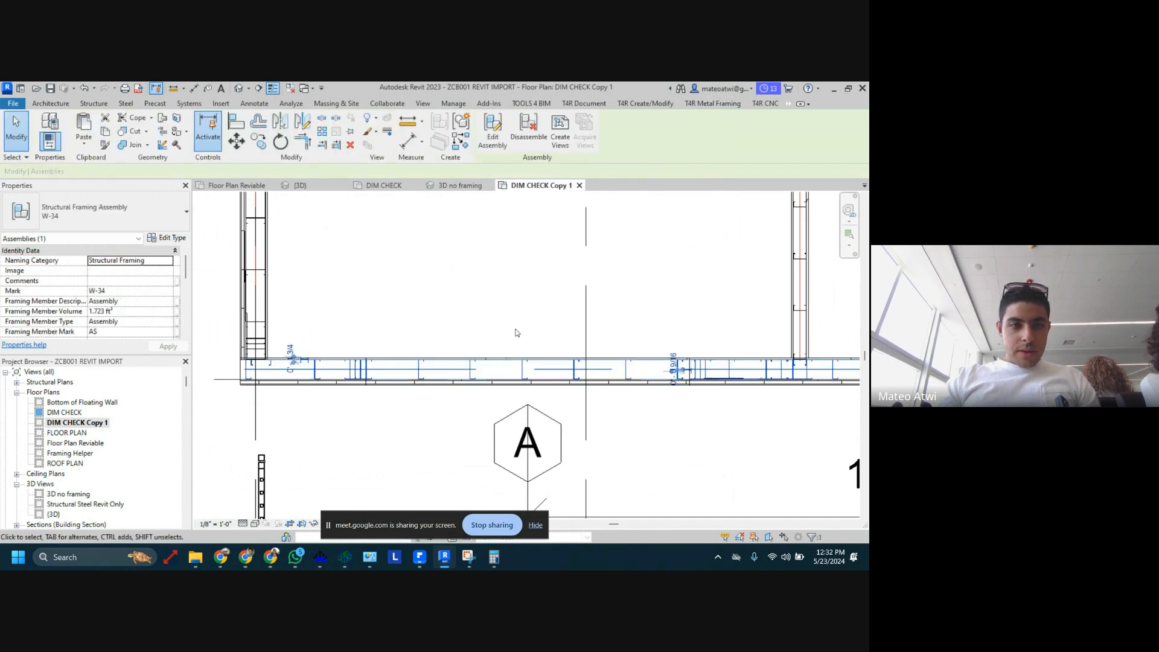
{"action": "scroll", "coordinate": [516, 332], "scroll_direction": "down", "scroll_amount": 3}
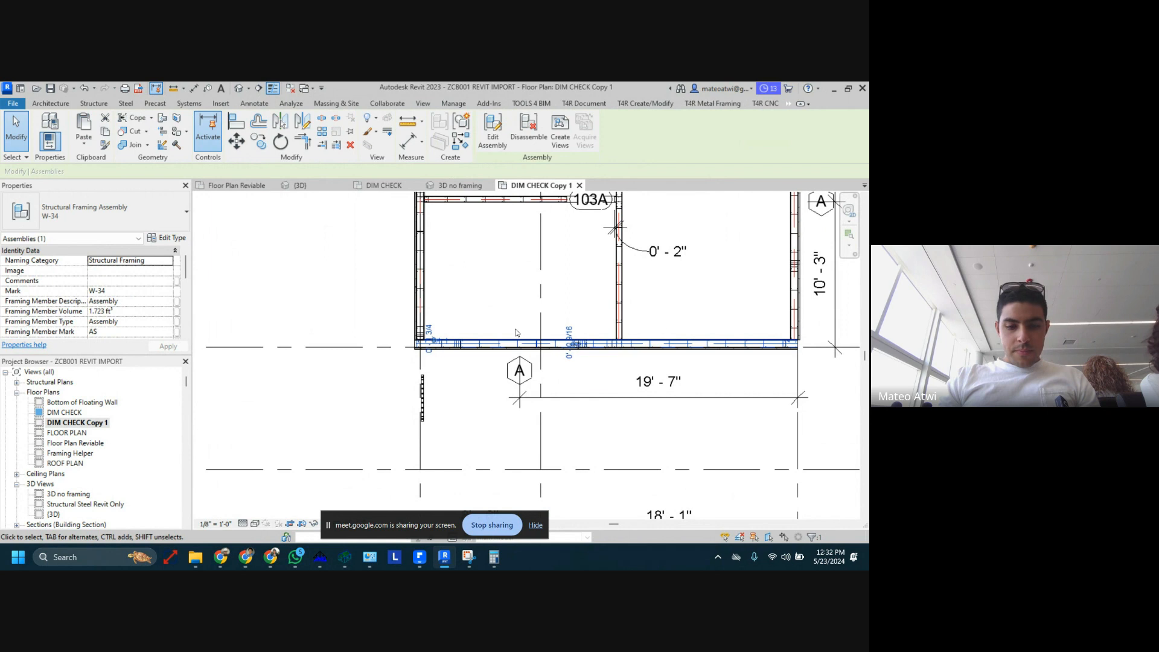
{"action": "type", "text": "vgstr"}
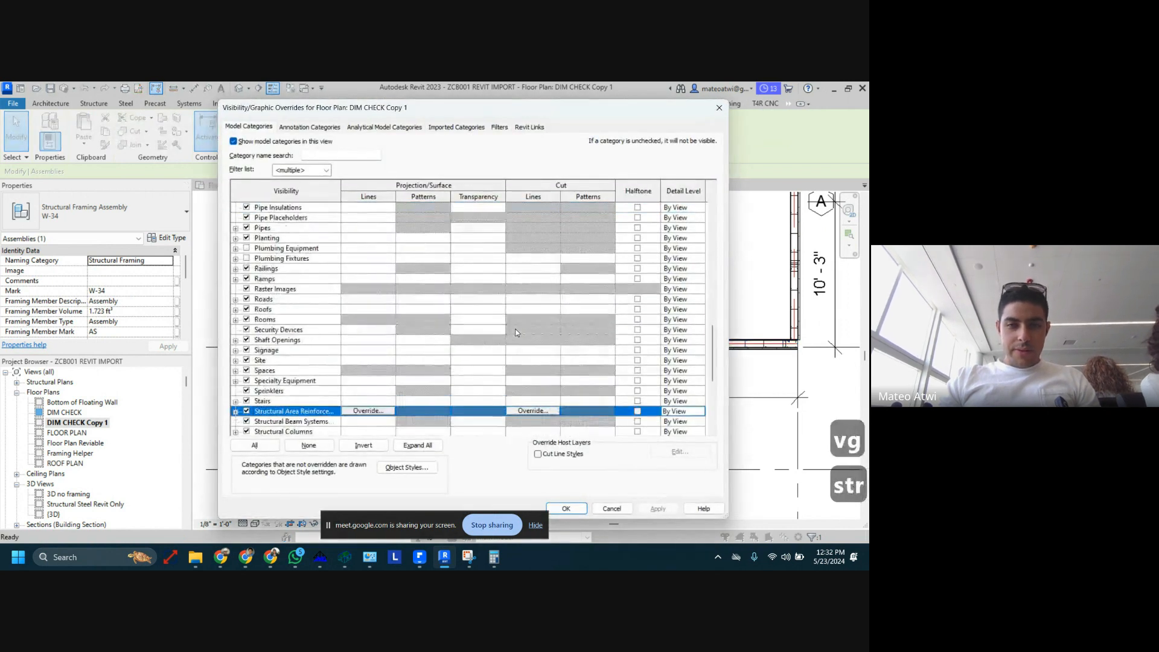
{"action": "scroll", "coordinate": [516, 331], "scroll_direction": "down", "scroll_amount": 3}
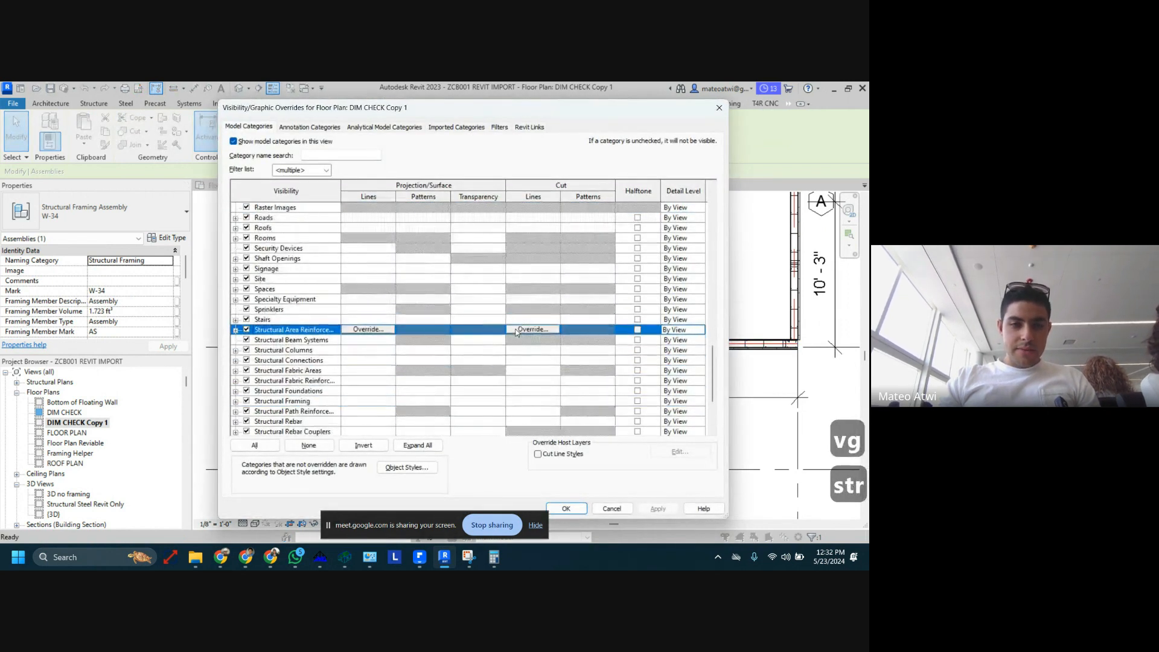
{"action": "left_click", "coordinate": [279, 401]}
{"action": "left_click", "coordinate": [566, 508]}
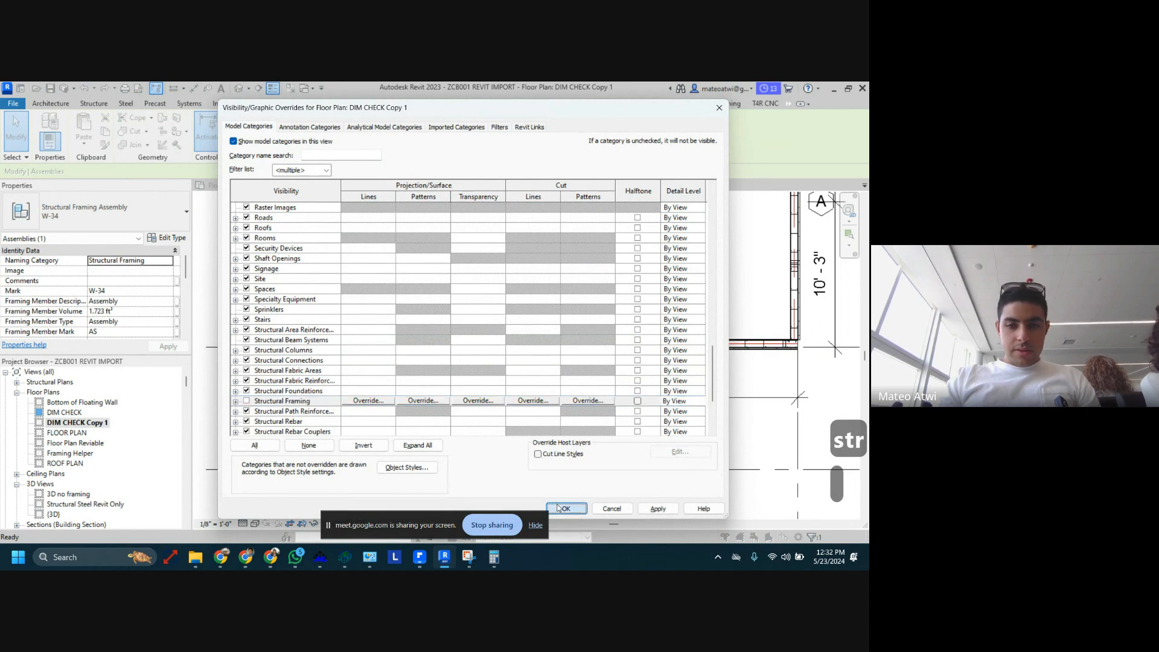
Set the view range's cut plane offset to 1' 0", below the window opening at tag A
{"action": "scroll", "coordinate": [513, 303], "scroll_direction": "up", "scroll_amount": 2}
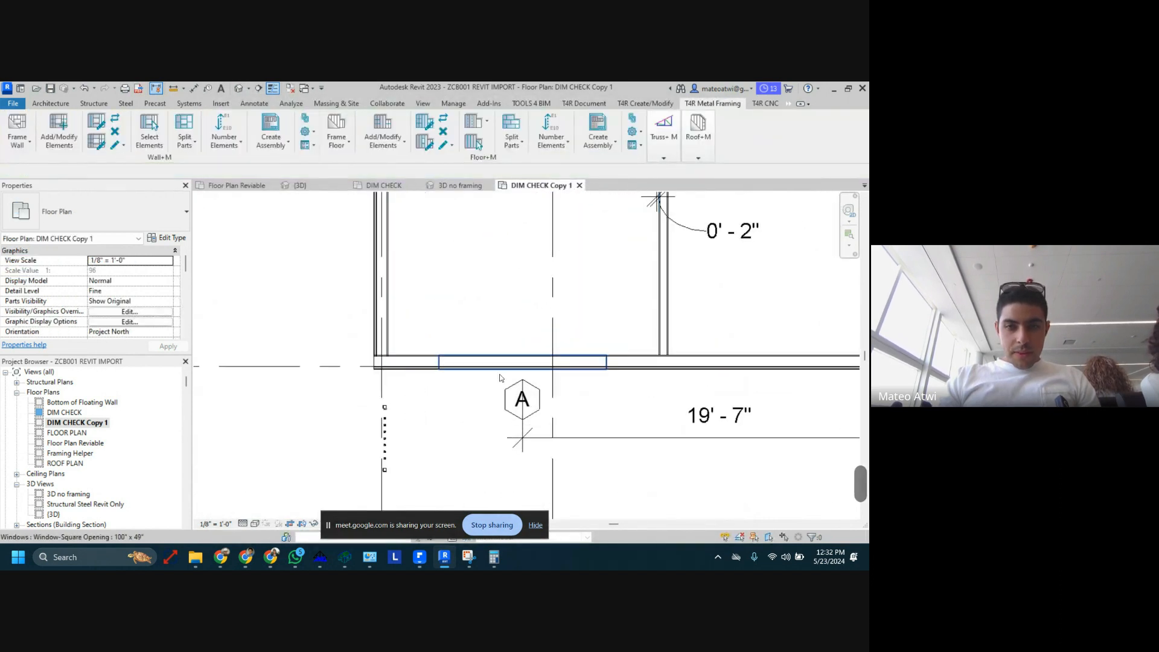
{"action": "key", "text": "v"}
{"action": "key", "text": "r"}
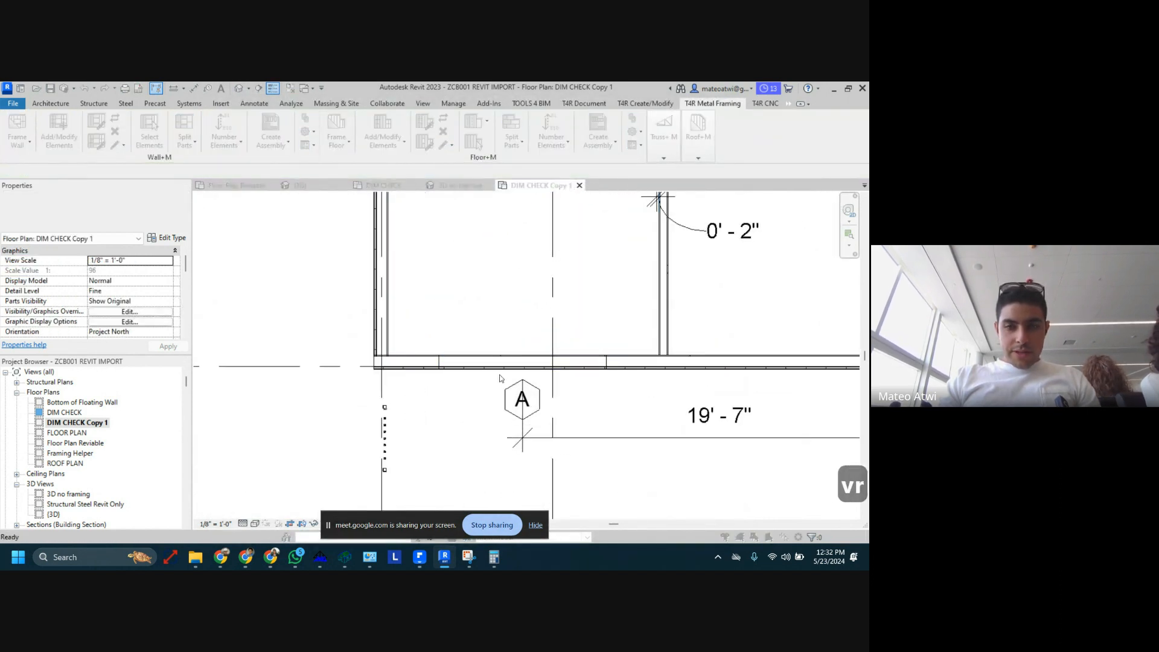
{"action": "double_click", "coordinate": [758, 322]}
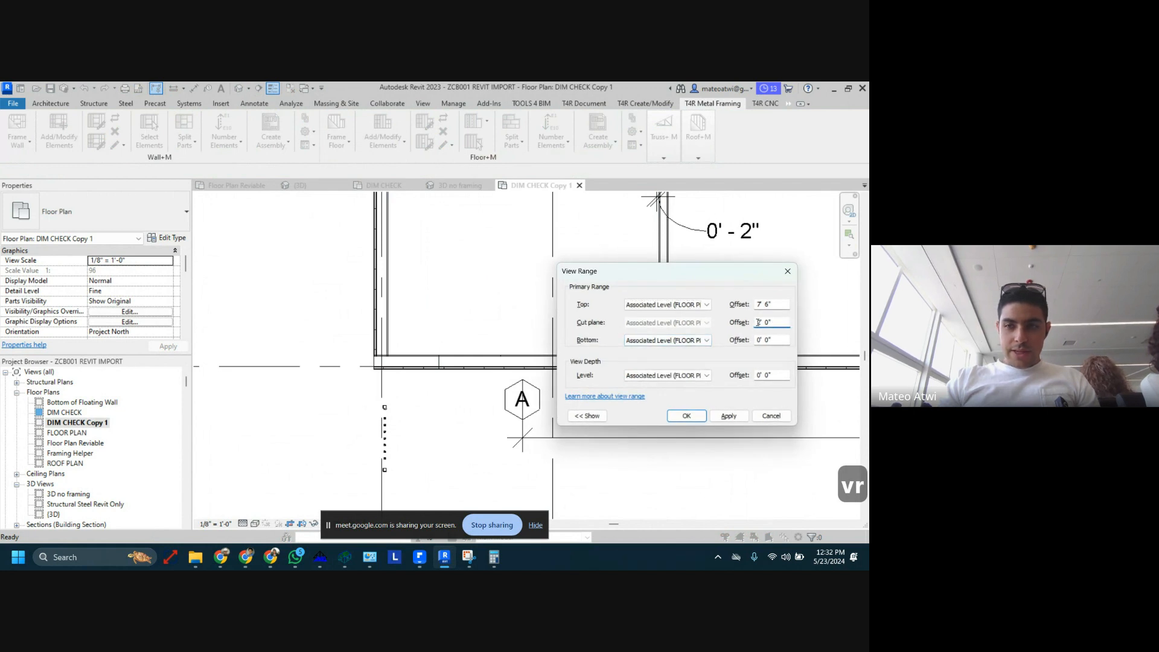
{"action": "key", "text": "Delete"}
{"action": "type", "text": "1"}
{"action": "key", "text": "Return"}
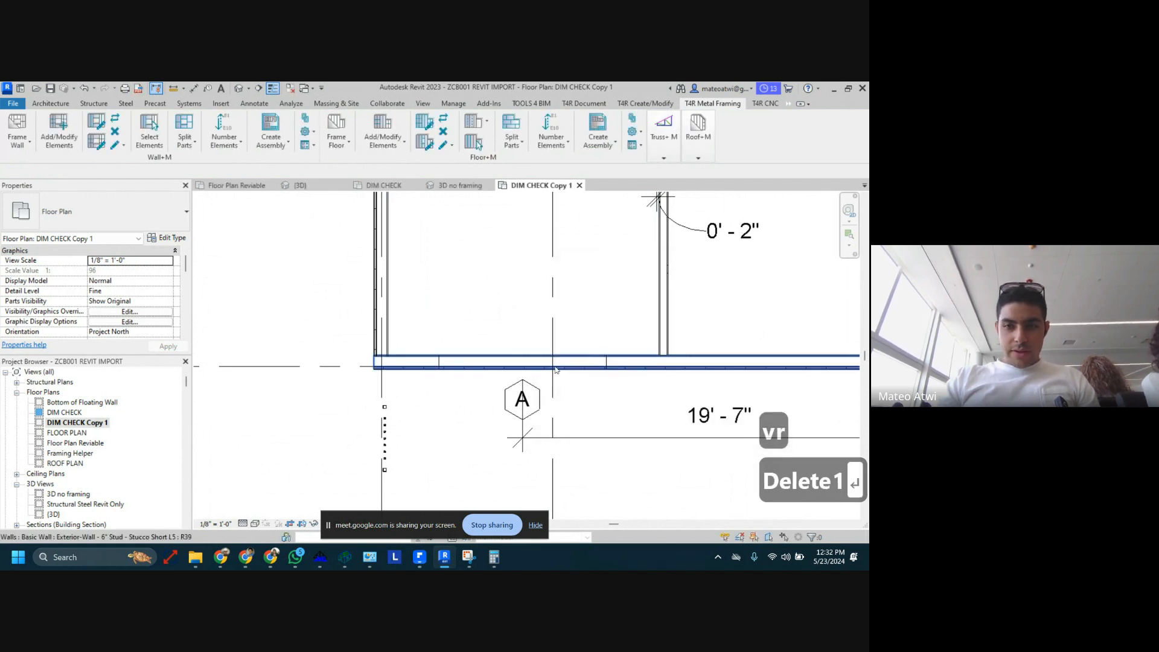
Check the sill height of the window opening at tag A and set the cut plane offset to 9' 0"
{"action": "left_click", "coordinate": [605, 363]}
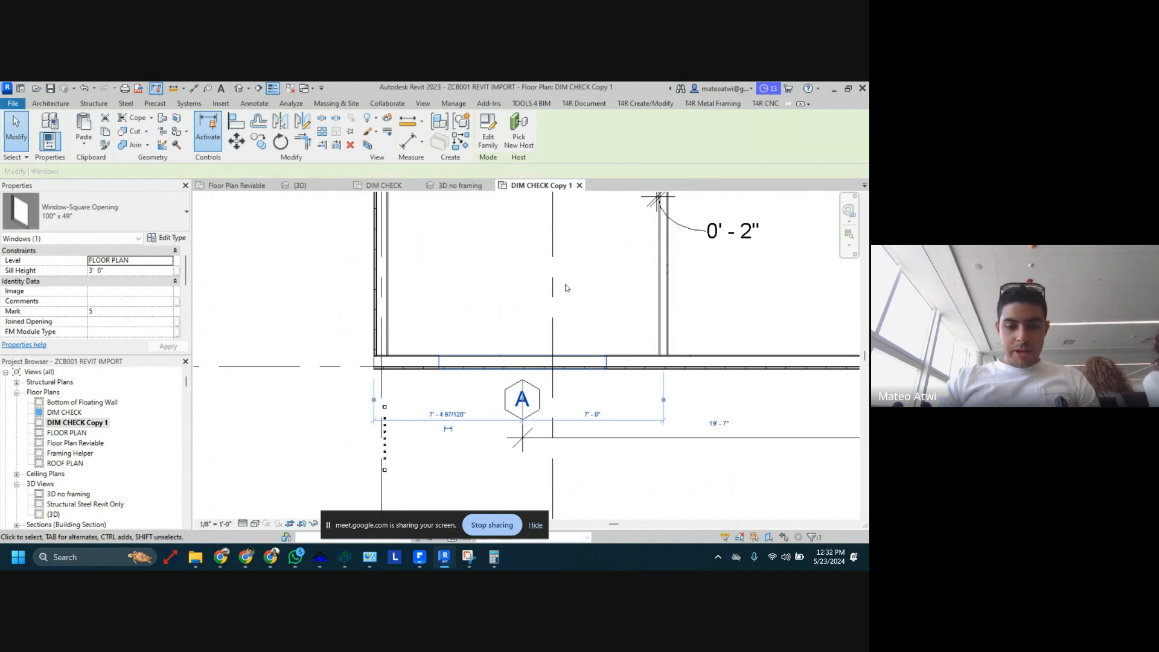
{"action": "key", "text": "v"}
{"action": "key", "text": "r"}
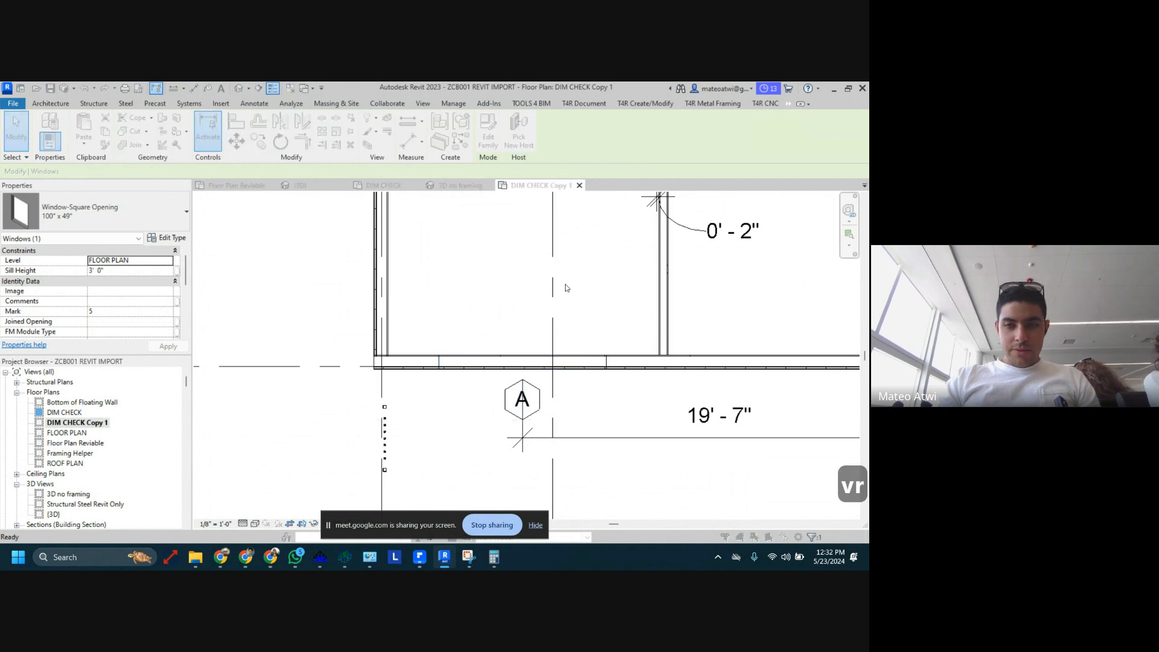
{"action": "left_click", "coordinate": [774, 324]}
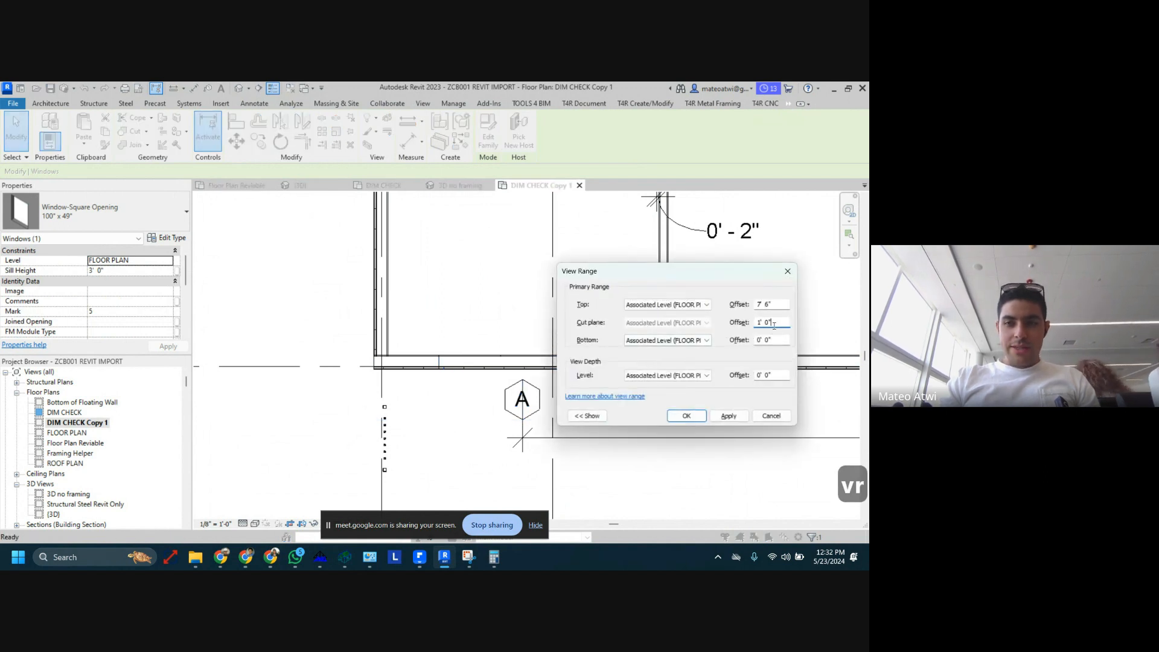
{"action": "key", "text": "BackSpace"}
{"action": "key", "text": "BackSpace"}
{"action": "key", "text": "BackSpace"}
{"action": "key", "text": "BackSpace"}
{"action": "key", "text": "BackSpace"}
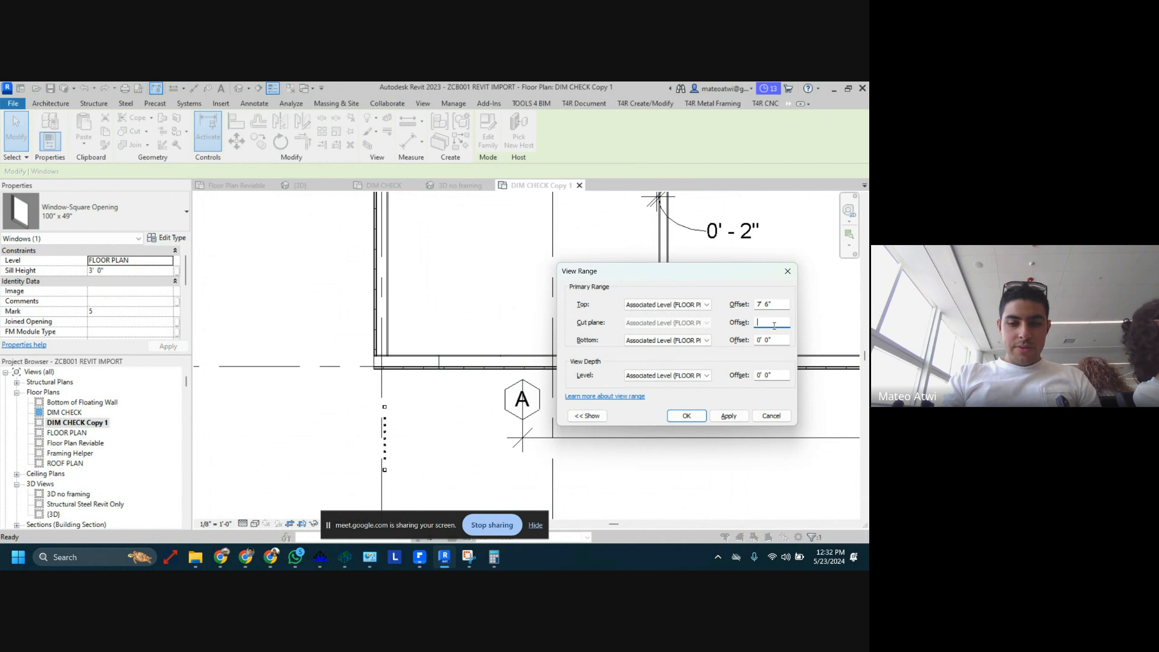
{"action": "type", "text": "9'"}
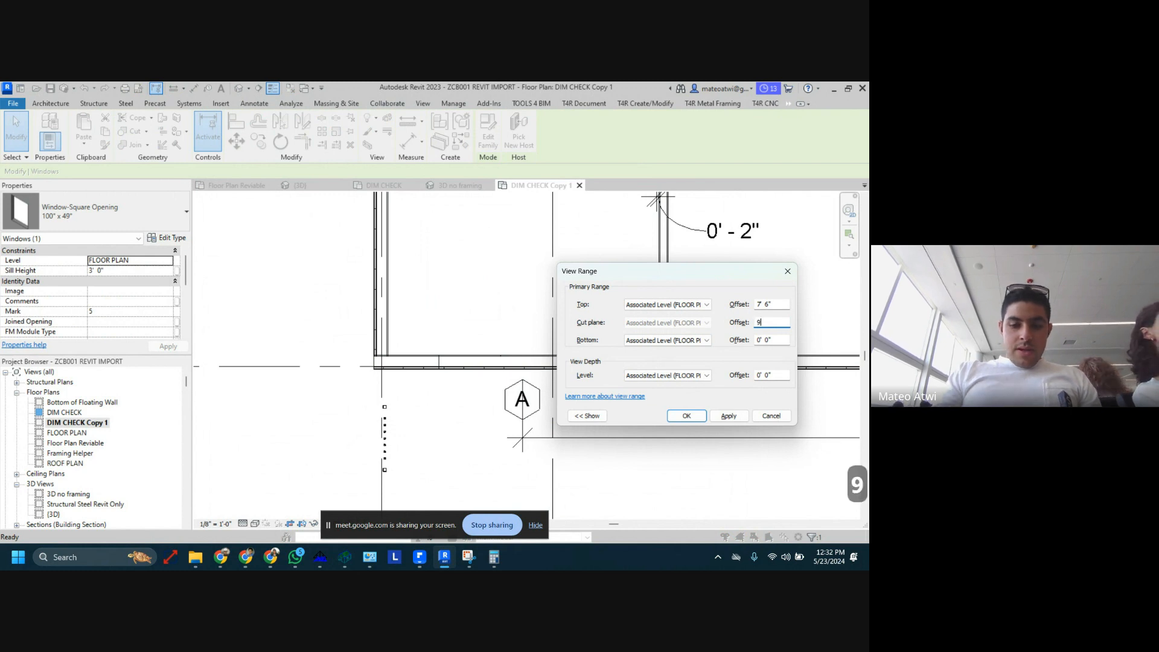
Set the view range's top offset to 11' 0" and accept the changes
{"action": "left_click", "coordinate": [775, 303]}
{"action": "key", "text": "BackSpace"}
{"action": "key", "text": "BackSpace"}
{"action": "key", "text": "BackSpace"}
{"action": "key", "text": "BackSpace"}
{"action": "key", "text": "BackSpace"}
{"action": "key", "text": "BackSpace"}
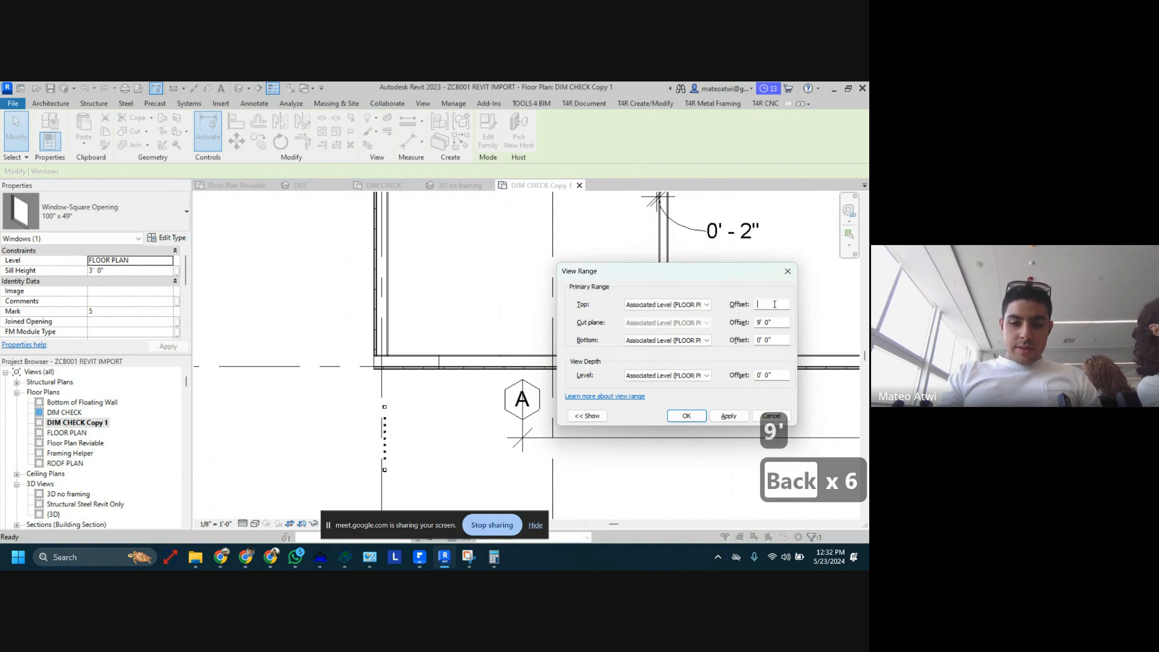
{"action": "type", "text": "11' 0\""}
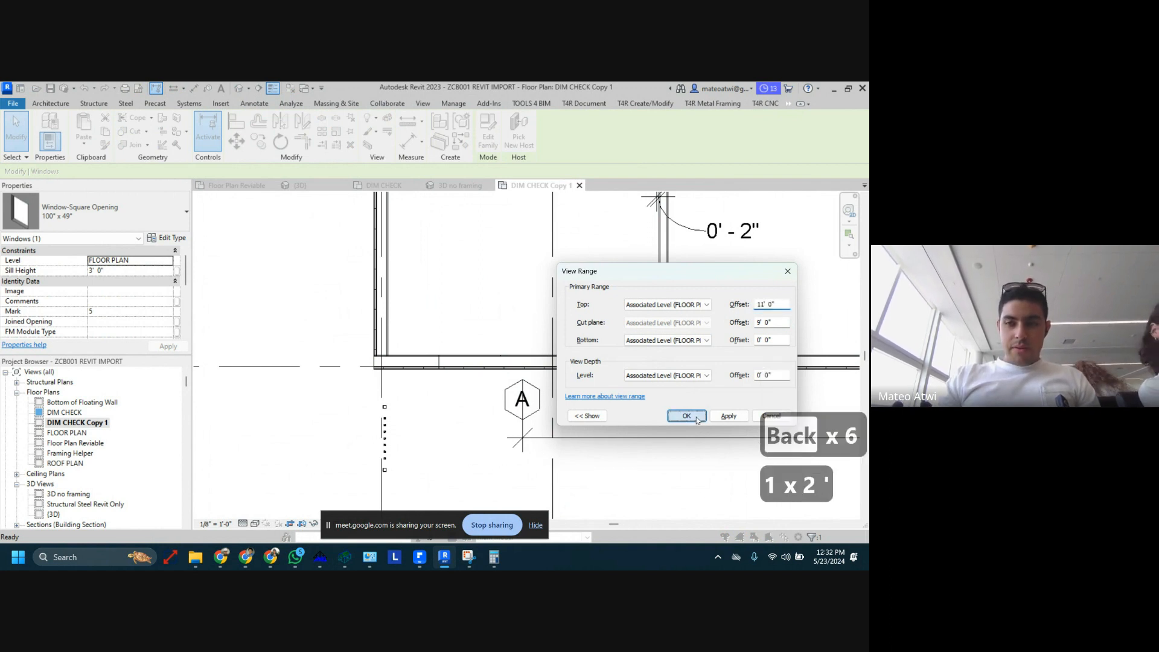
{"action": "left_click", "coordinate": [687, 415]}
{"action": "left_click", "coordinate": [618, 391]}
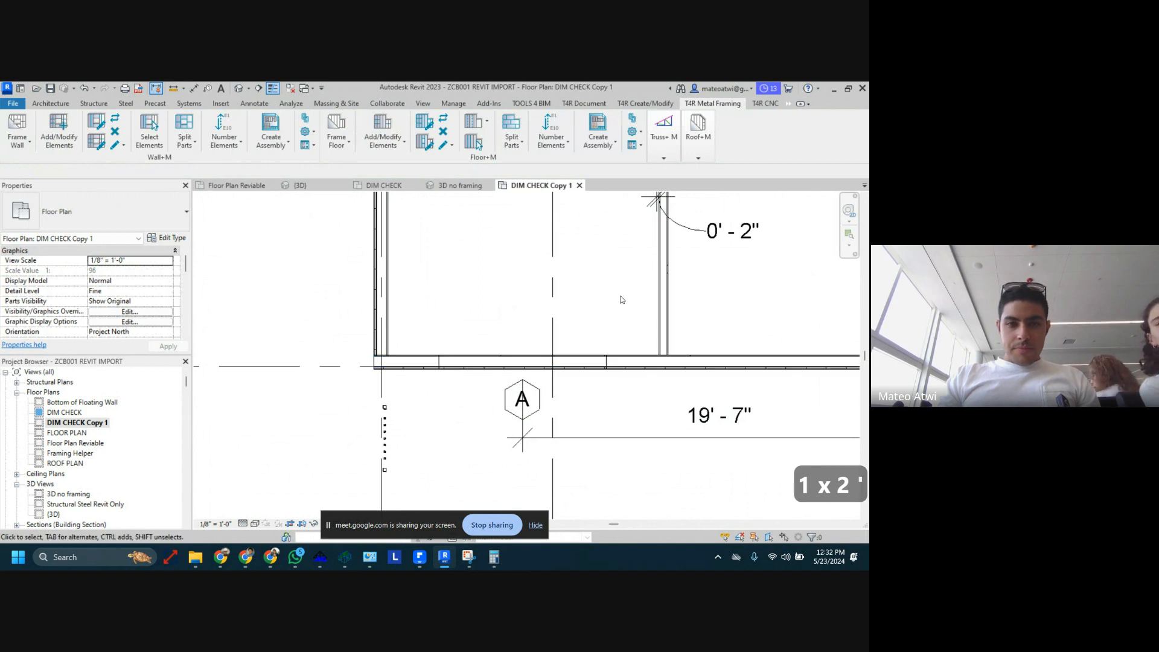
Raise the copied plan's cut plane offset to 11' 0" in the view range
{"action": "key", "text": "v"}
{"action": "key", "text": "r"}
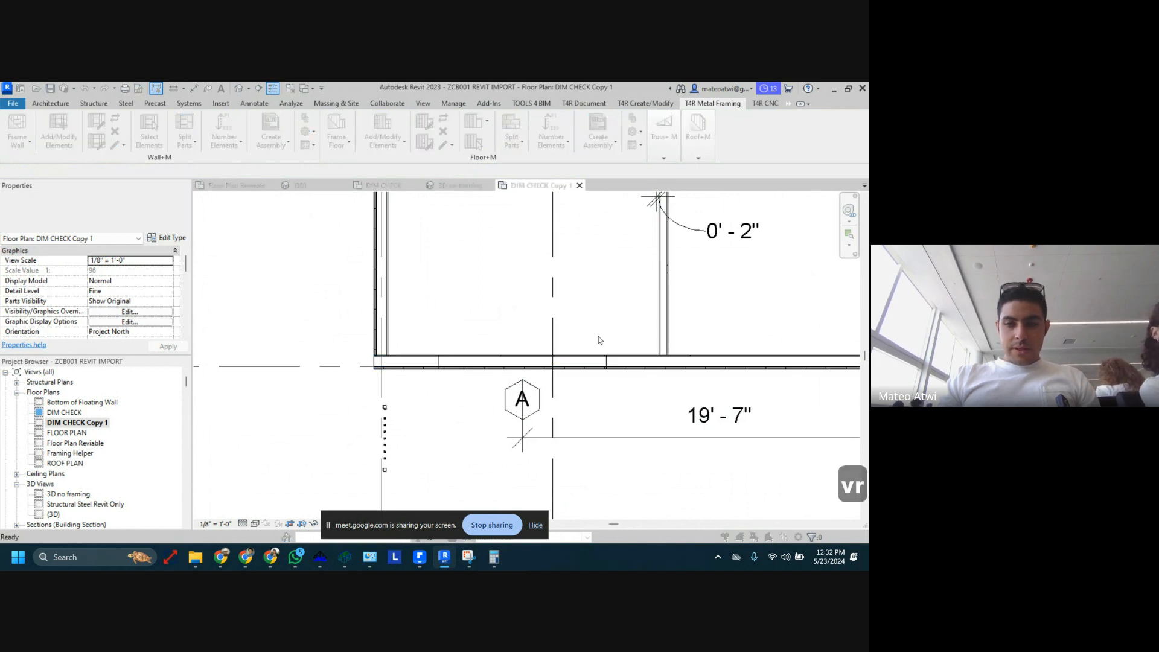
{"action": "left_click", "coordinate": [759, 322]}
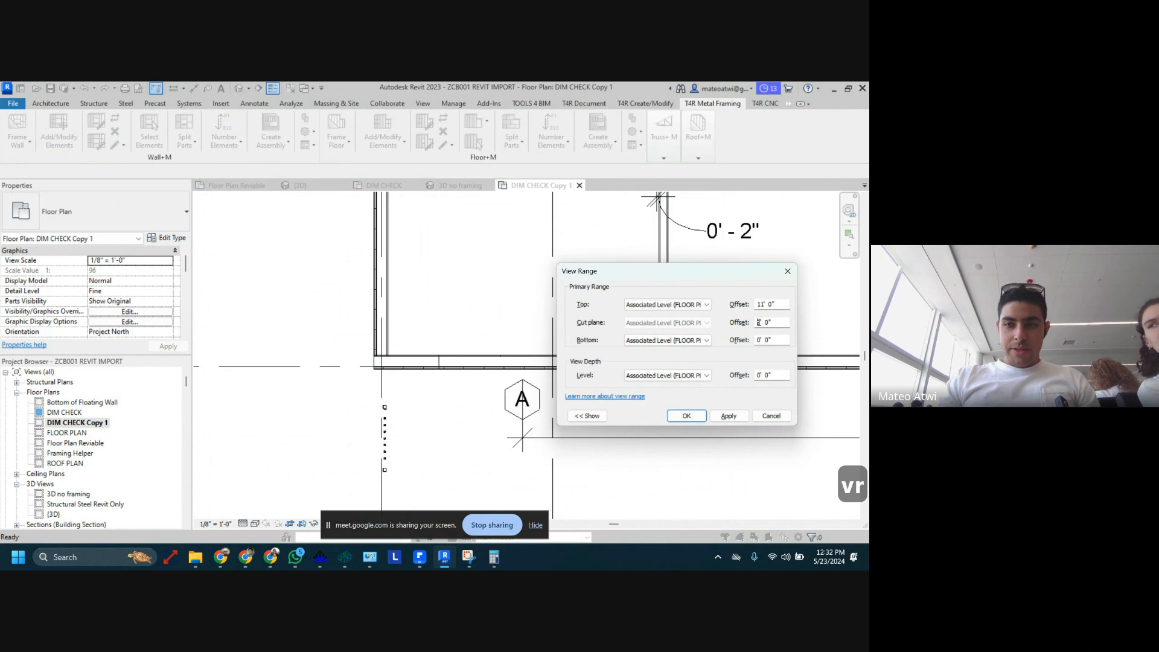
{"action": "key", "text": "Delete"}
{"action": "type", "text": "11"}
{"action": "key", "text": "Return"}
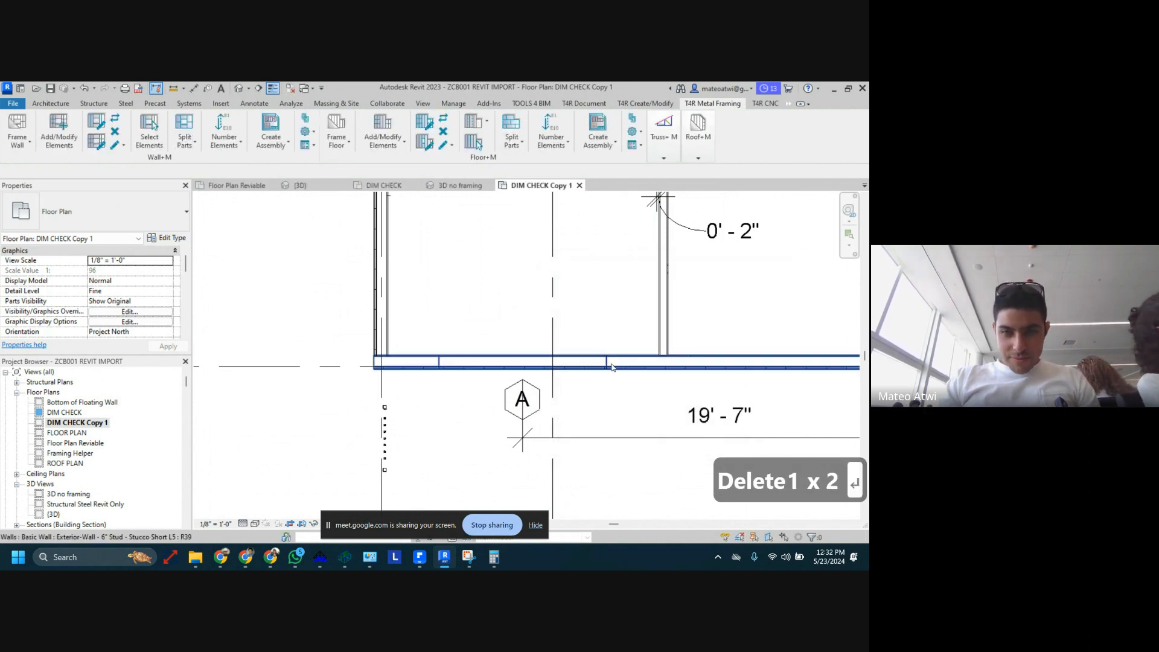
Inspect the square window opening at tag A and review the view's visibility and graphic overrides without changing them
{"action": "scroll", "coordinate": [611, 367], "scroll_direction": "up", "scroll_amount": 5}
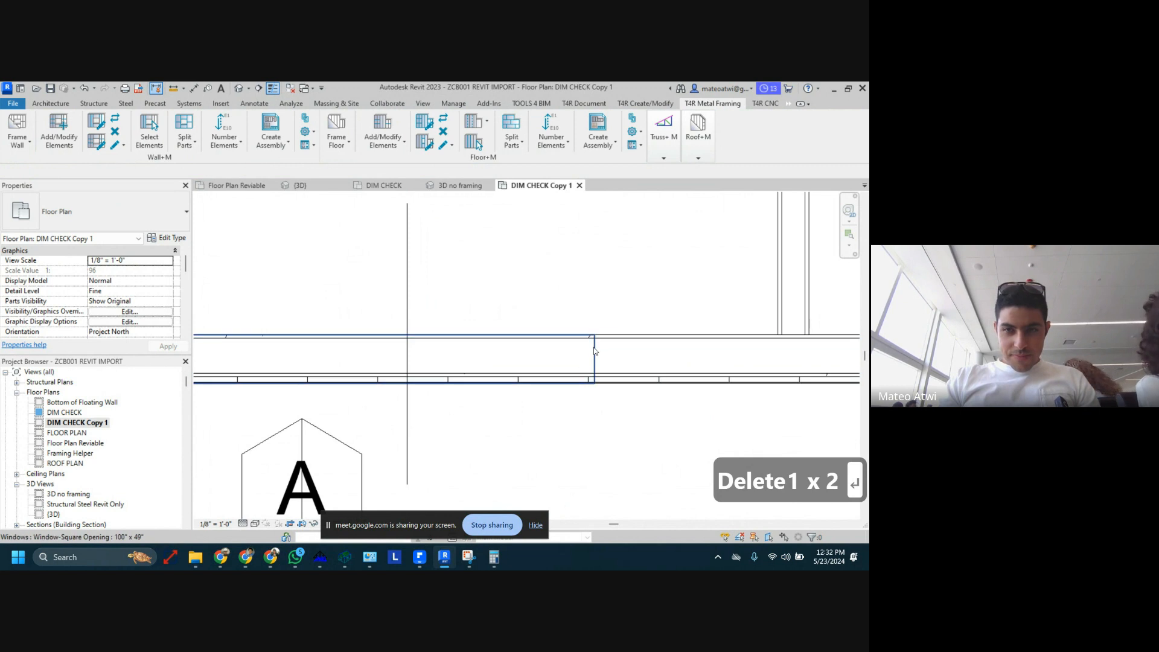
{"action": "left_click", "coordinate": [595, 352]}
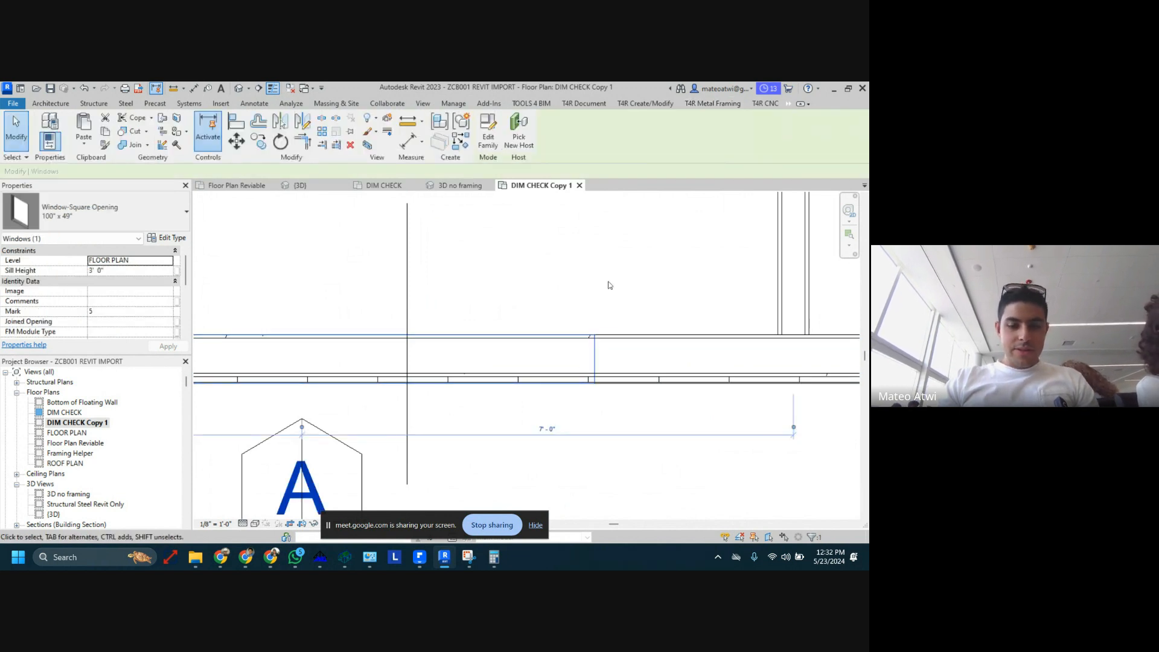
{"action": "key", "text": "Escape"}
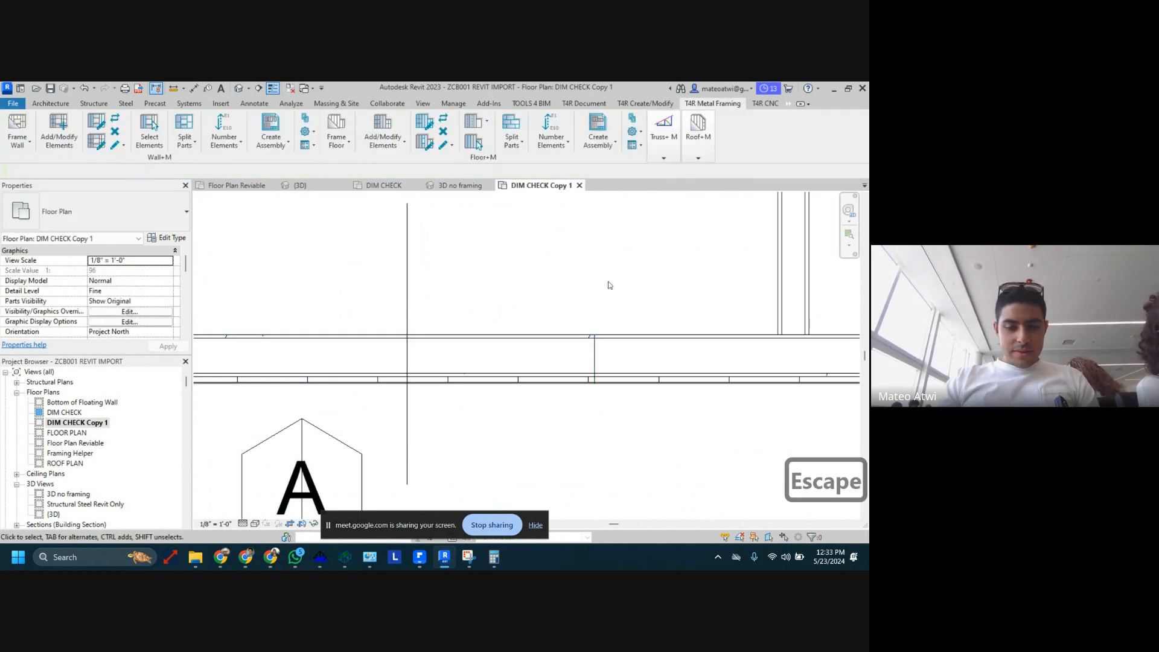
{"action": "key", "text": "v"}
{"action": "key", "text": "g"}
{"action": "left_click", "coordinate": [611, 505]}
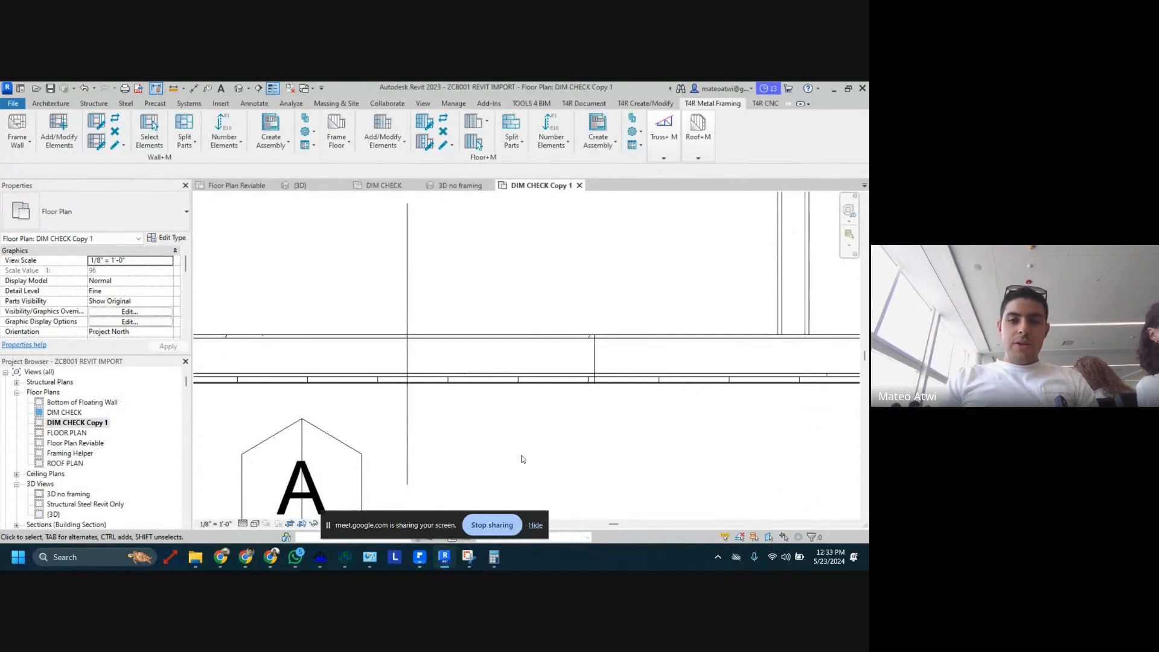
Switch to the JMM001 Framing project and open its Level 2 floor plan
{"action": "scroll", "coordinate": [520, 461], "scroll_direction": "down", "scroll_amount": 5}
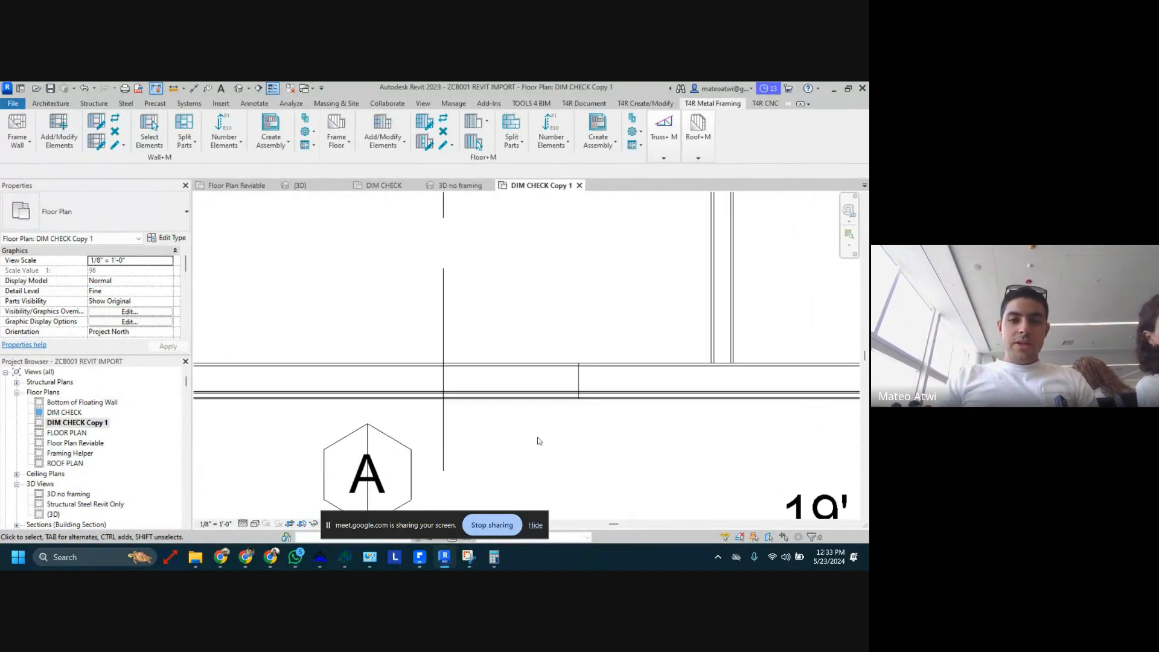
{"action": "left_click", "coordinate": [14, 104]}
{"action": "left_click", "coordinate": [116, 173]}
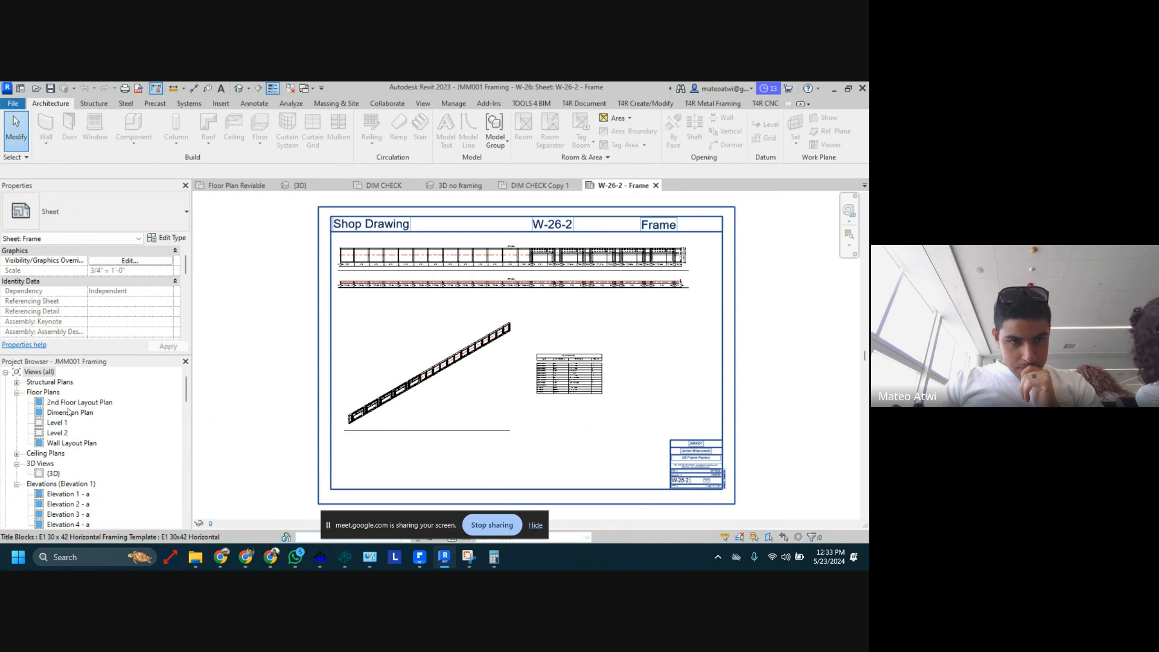
{"action": "left_click", "coordinate": [58, 433]}
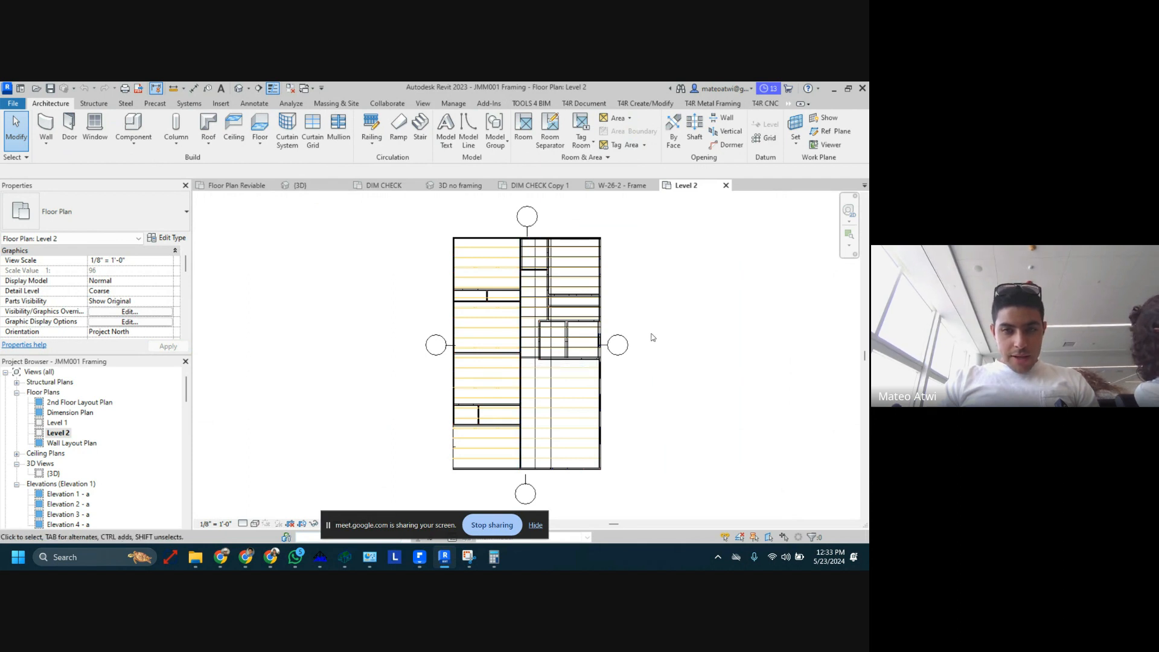
Set the Level 2 plan's cut plane offset to 4' 0" in the view range and accept the change
{"action": "key", "text": "v"}
{"action": "key", "text": "r"}
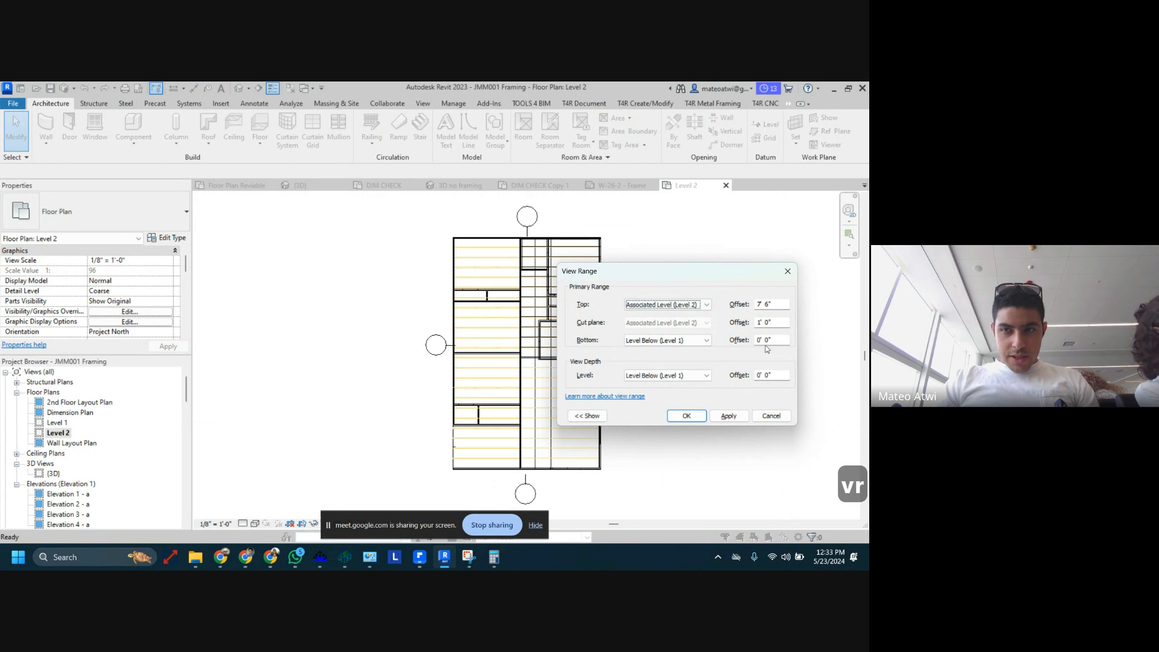
{"action": "left_click", "coordinate": [758, 323]}
{"action": "key", "text": "Delete"}
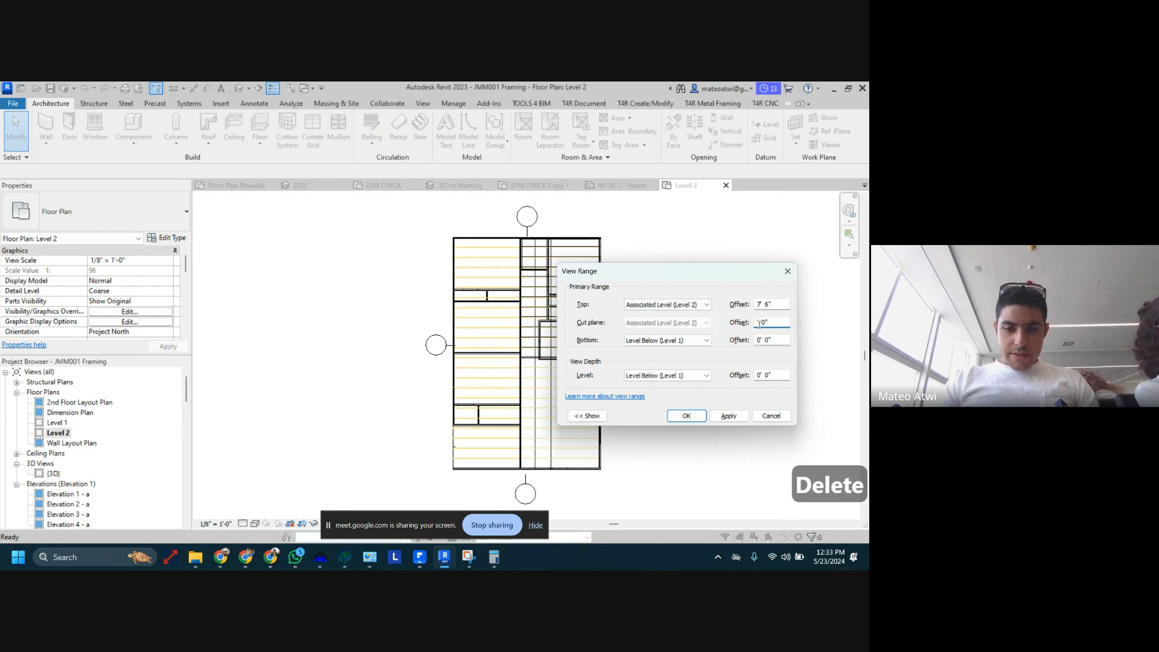
{"action": "type", "text": "4"}
{"action": "left_click", "coordinate": [731, 415]}
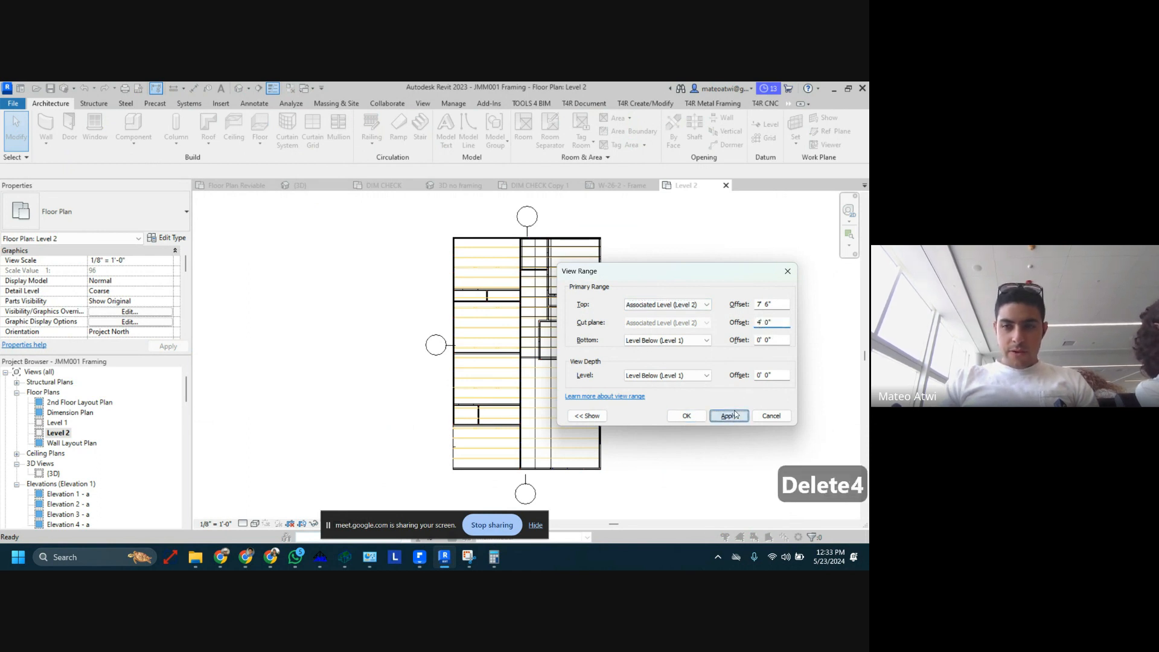
{"action": "left_click", "coordinate": [680, 418]}
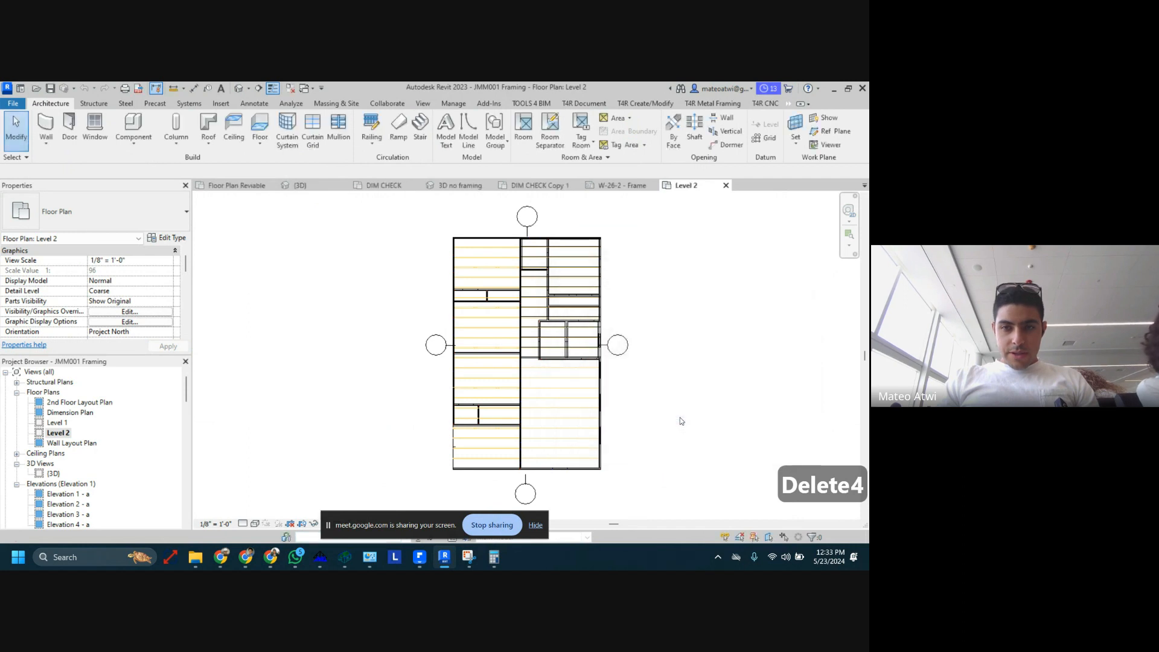
Review the Roofs category in Level 2's visibility and graphic overrides without changing it, and inspect the plan
{"action": "key", "text": "v"}
{"action": "key", "text": "g"}
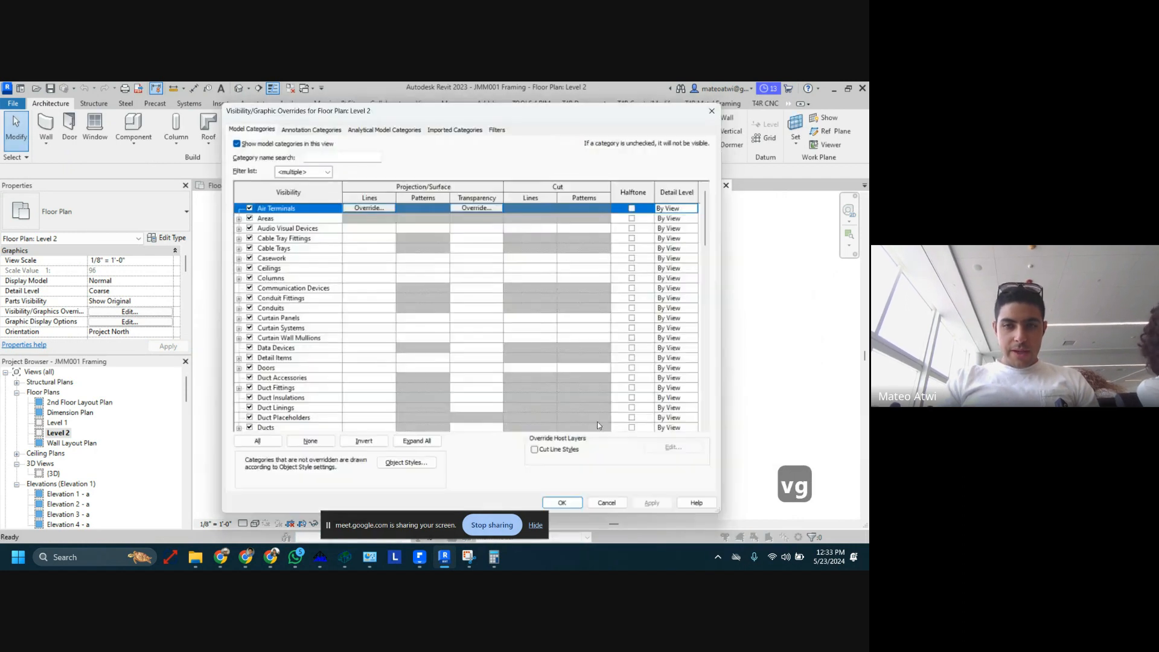
{"action": "key", "text": "r"}
{"action": "key", "text": "o"}
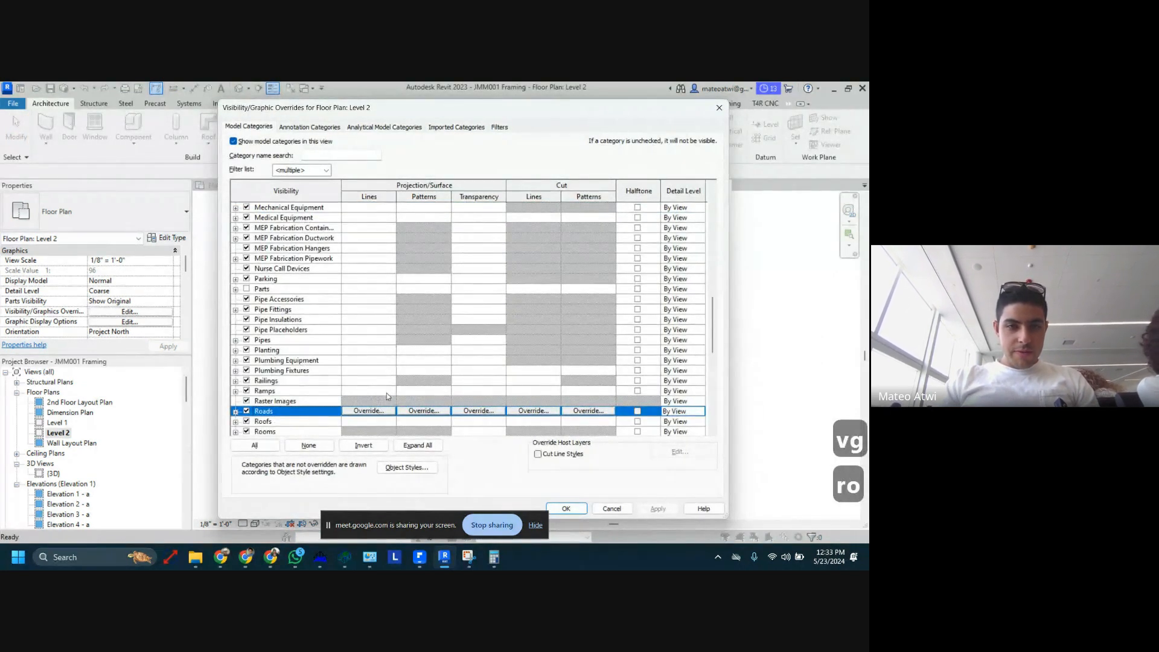
{"action": "left_click", "coordinate": [306, 422]}
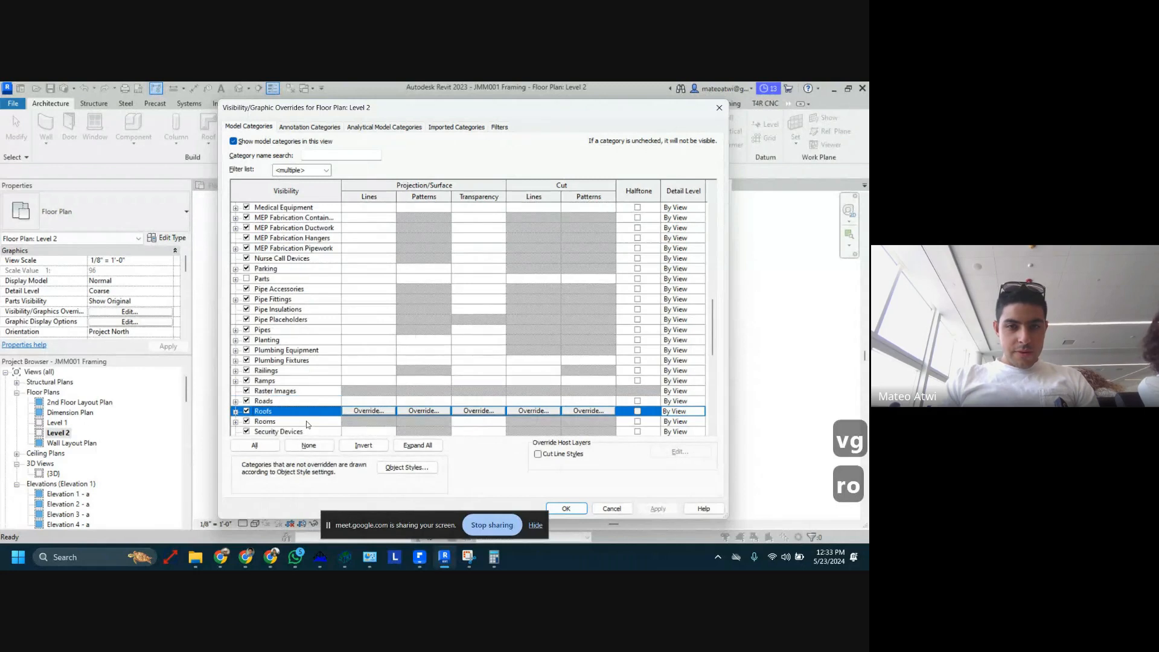
{"action": "left_click", "coordinate": [612, 512]}
{"action": "scroll", "coordinate": [616, 391], "scroll_direction": "down", "scroll_amount": 3}
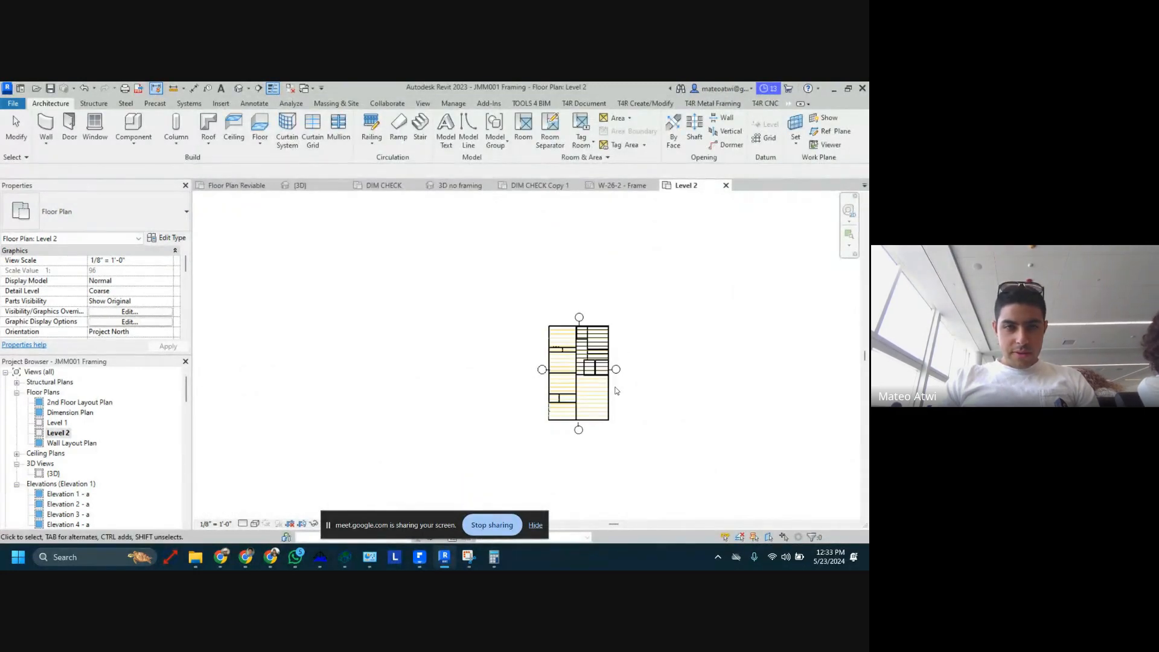
{"action": "scroll", "coordinate": [615, 391], "scroll_direction": "up", "scroll_amount": 3}
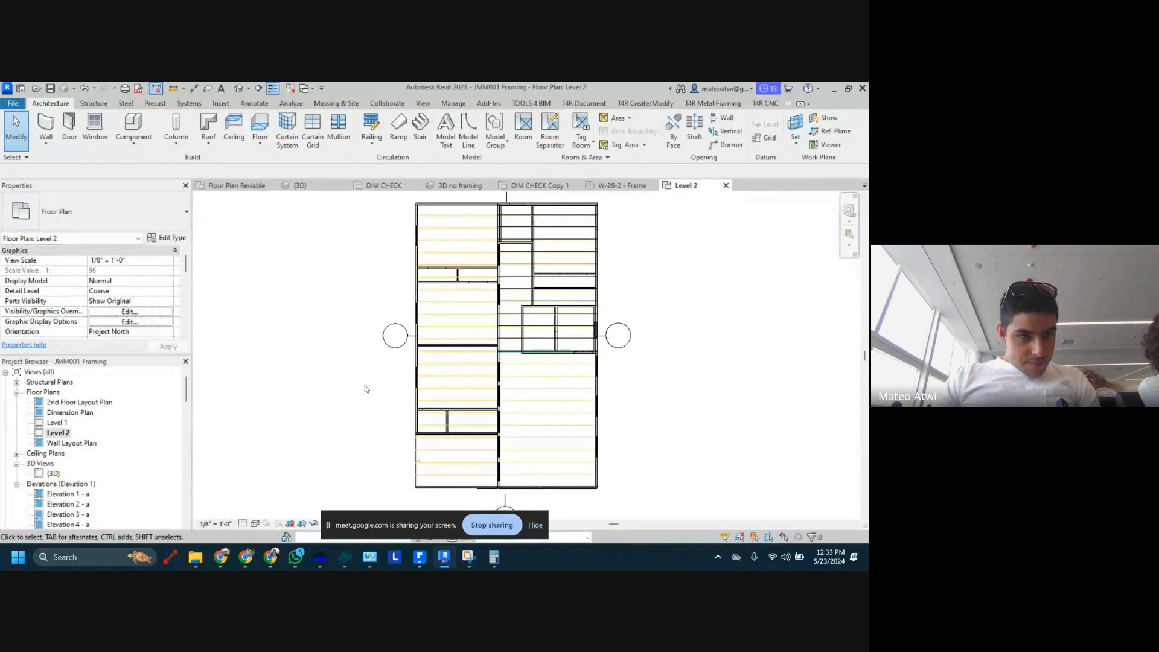
Try a cut plane offset of 4' 0" in the 2nd Floor Layout Plan's view range, and undo it
{"action": "left_click", "coordinate": [79, 403]}
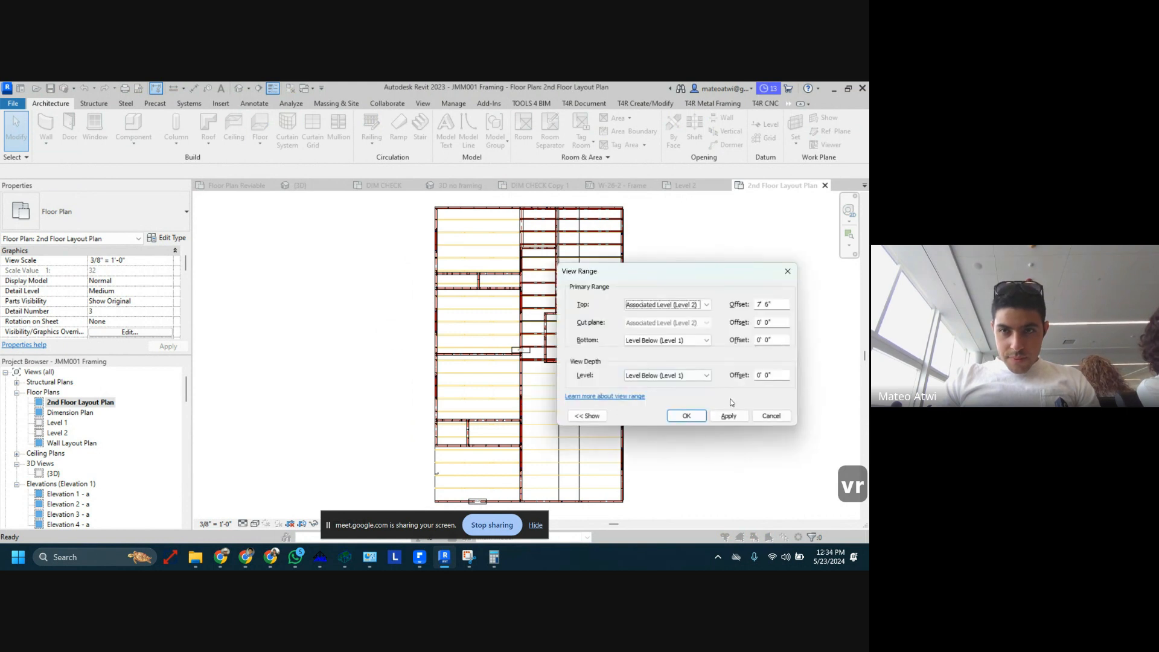
{"action": "left_click", "coordinate": [769, 322]}
{"action": "key", "text": "Left"}
{"action": "key", "text": "Left"}
{"action": "key", "text": "Left"}
{"action": "key", "text": "Left"}
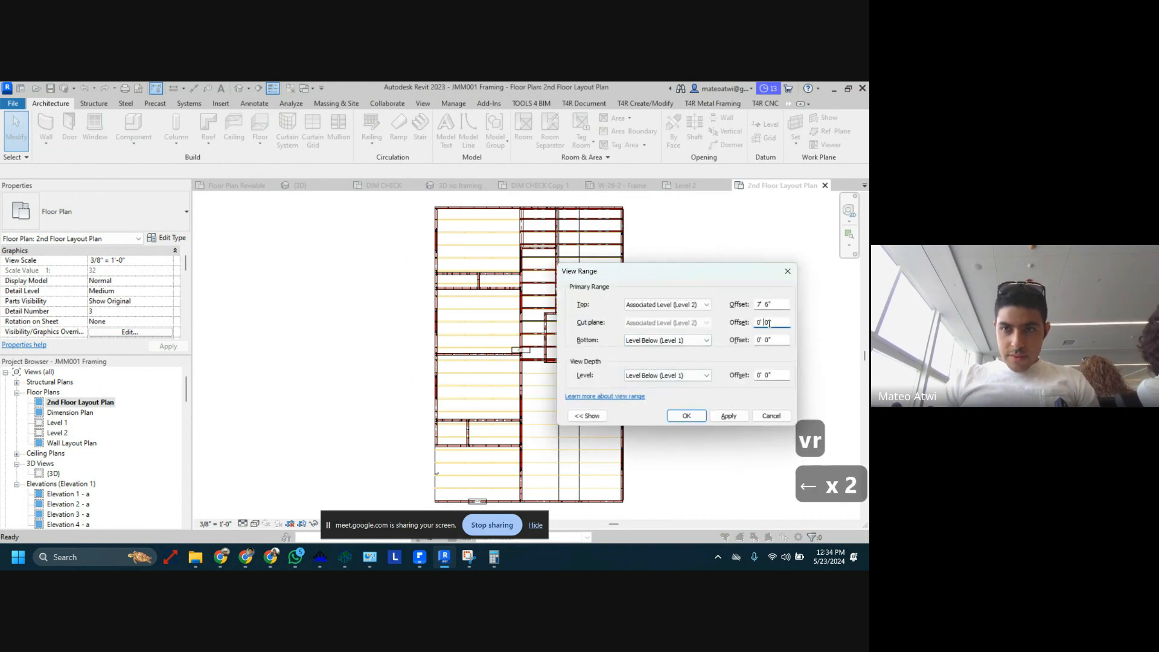
{"action": "key", "text": "BackSpace"}
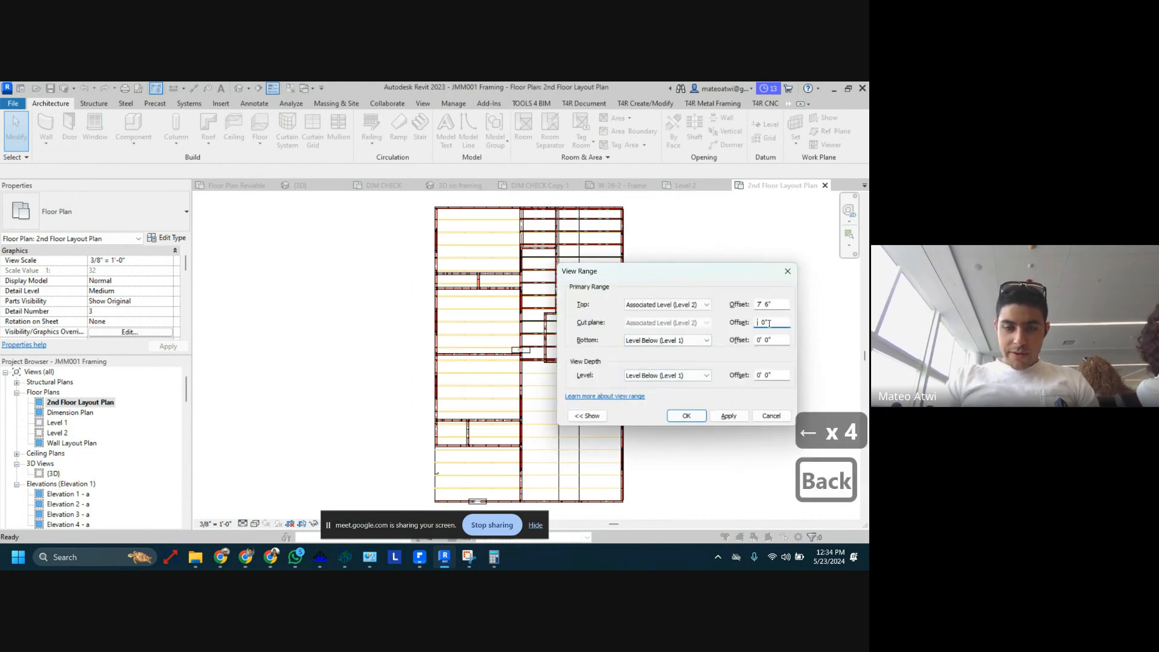
{"action": "type", "text": "4"}
{"action": "key", "text": "Return"}
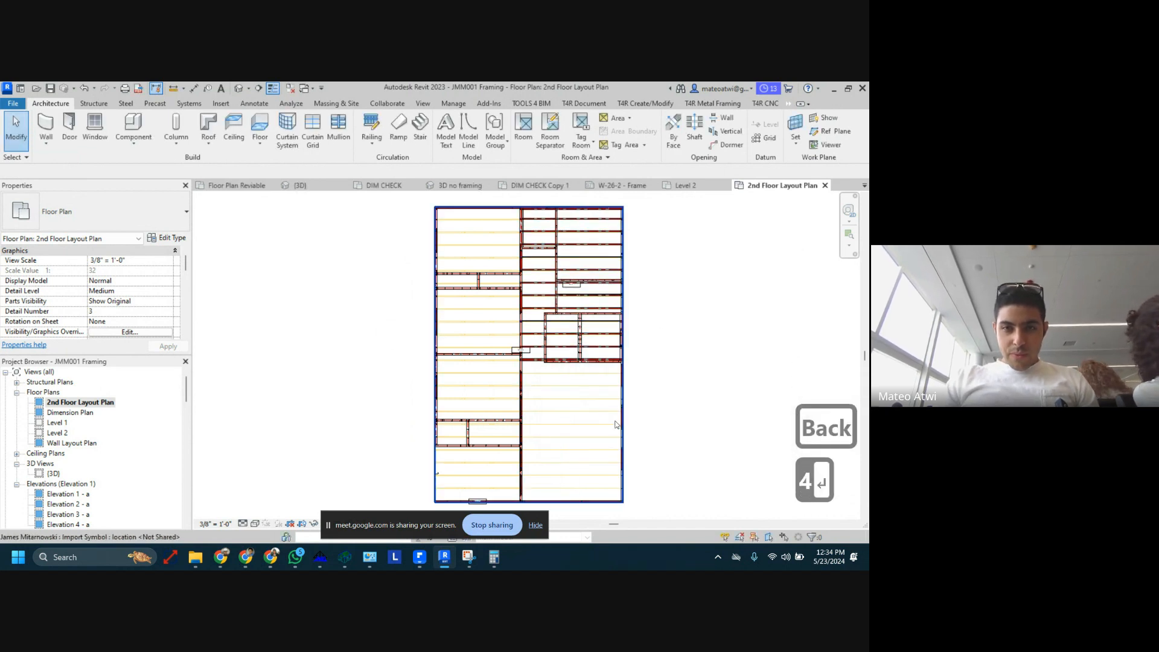
{"action": "key", "text": "ctrl+z"}
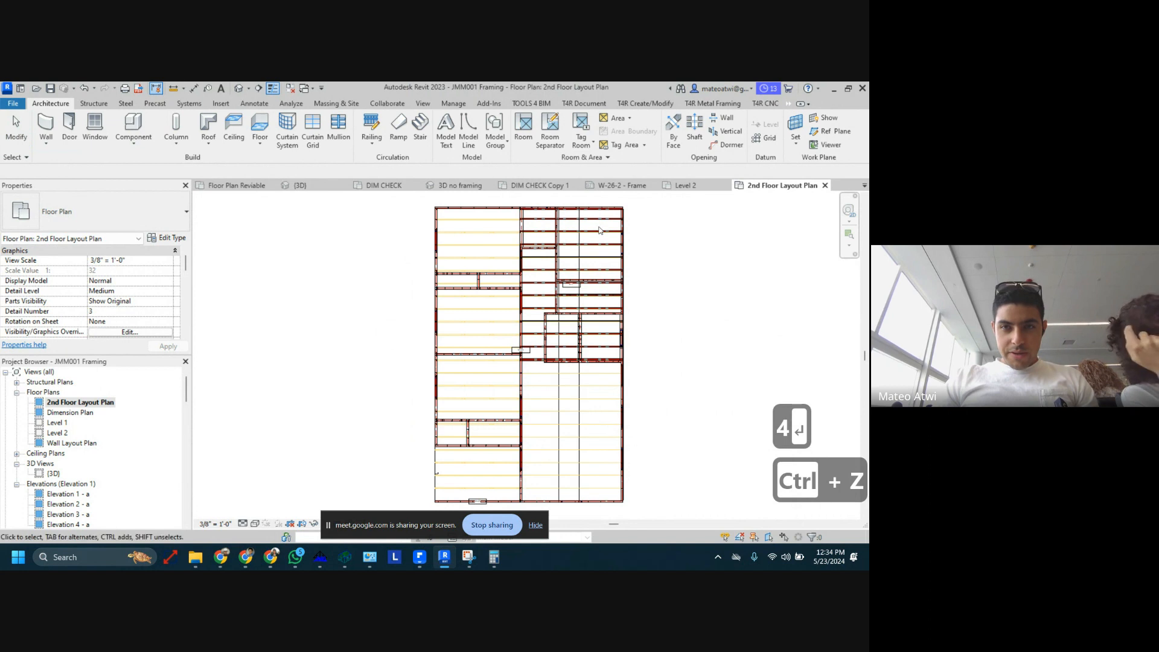
Select the Generic - 12" basic roof in the 2nd Floor Layout Plan and examine its lines around tag F-1
{"action": "left_click", "coordinate": [579, 267]}
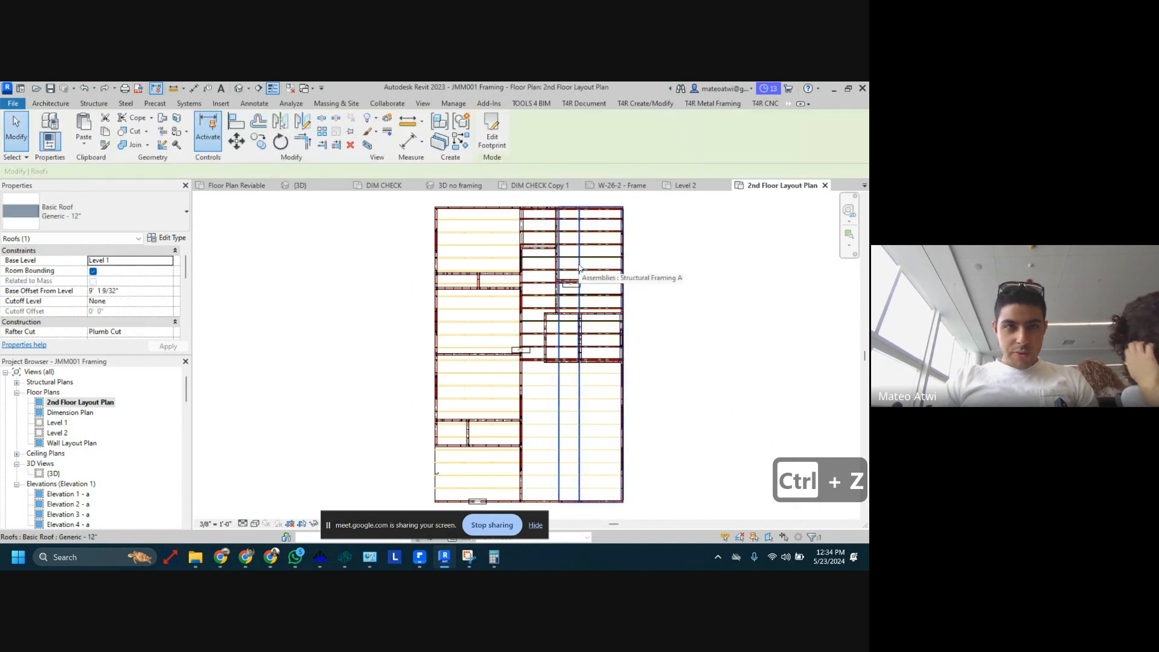
{"action": "scroll", "coordinate": [579, 266], "scroll_direction": "down", "scroll_amount": 2}
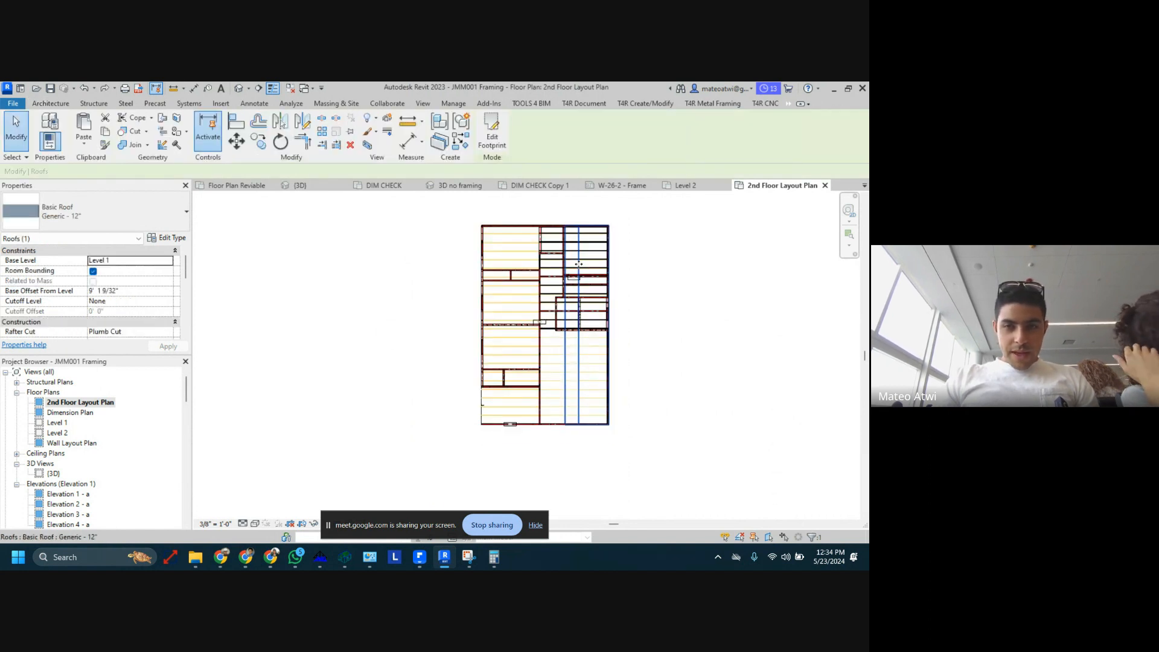
{"action": "scroll", "coordinate": [579, 265], "scroll_direction": "up", "scroll_amount": 3}
{"action": "scroll", "coordinate": [578, 264], "scroll_direction": "up", "scroll_amount": 3}
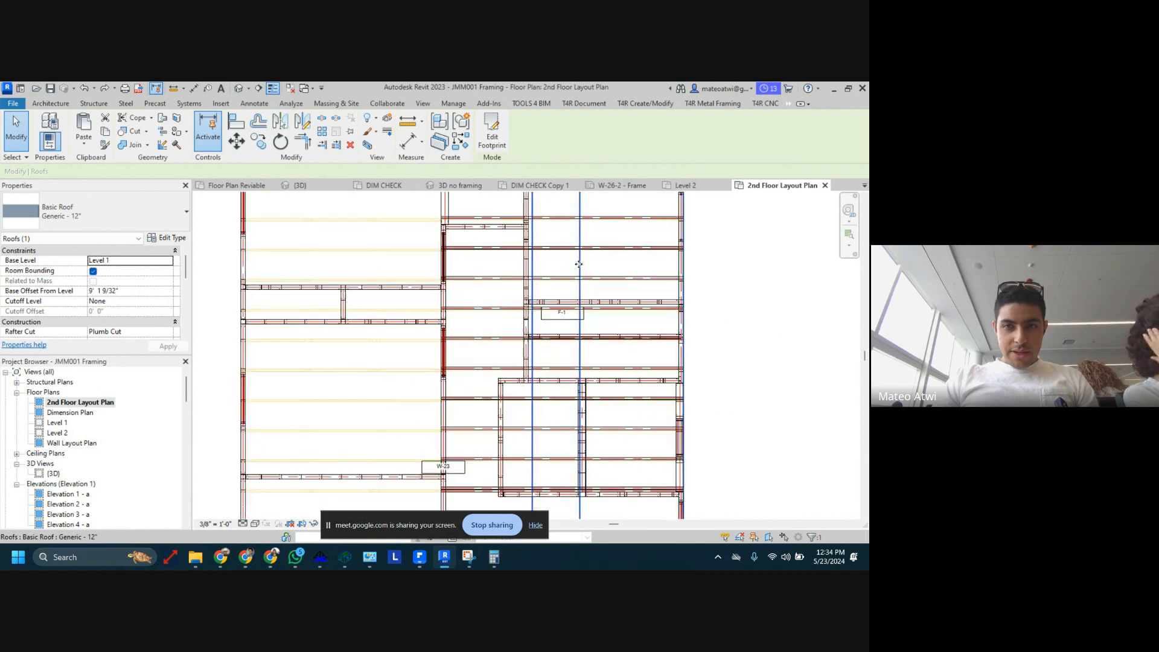
{"action": "scroll", "coordinate": [579, 265], "scroll_direction": "down", "scroll_amount": 3}
{"action": "scroll", "coordinate": [579, 264], "scroll_direction": "down", "scroll_amount": 1}
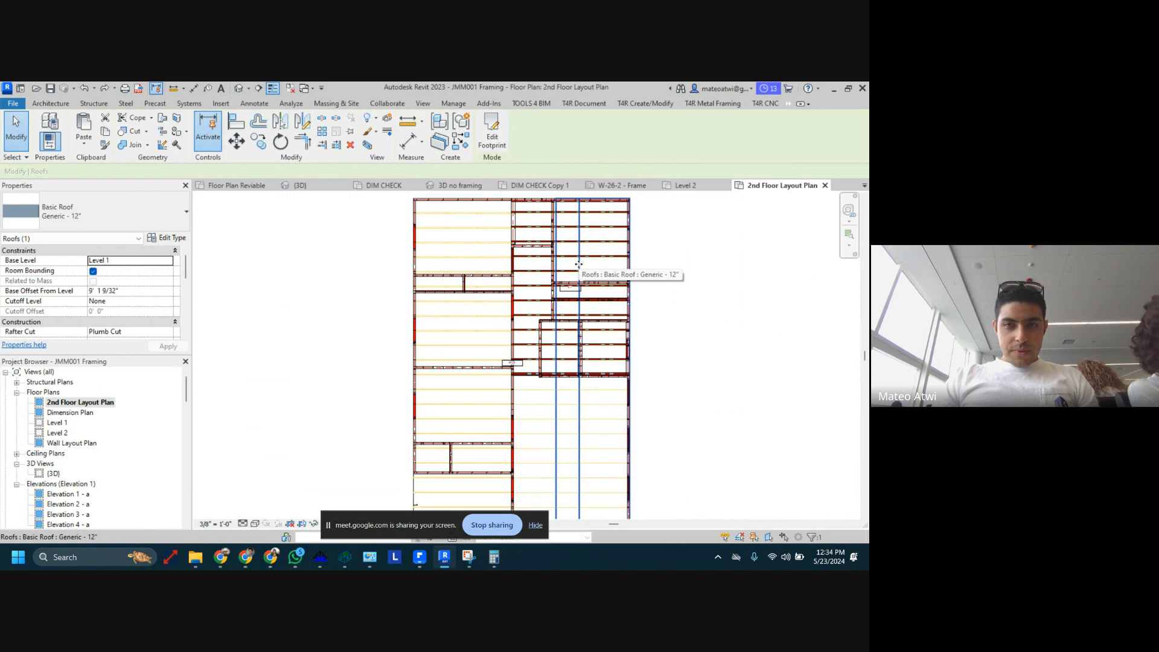
{"action": "scroll", "coordinate": [578, 264], "scroll_direction": "up", "scroll_amount": 2}
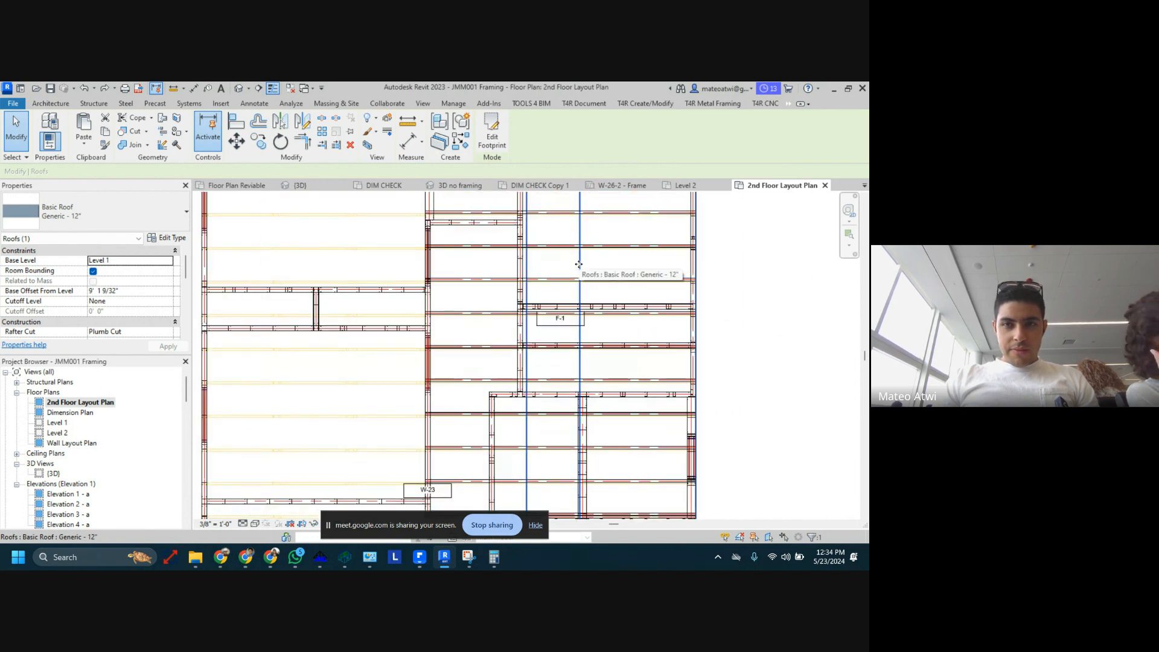
{"action": "scroll", "coordinate": [564, 272], "scroll_direction": "up", "scroll_amount": 2}
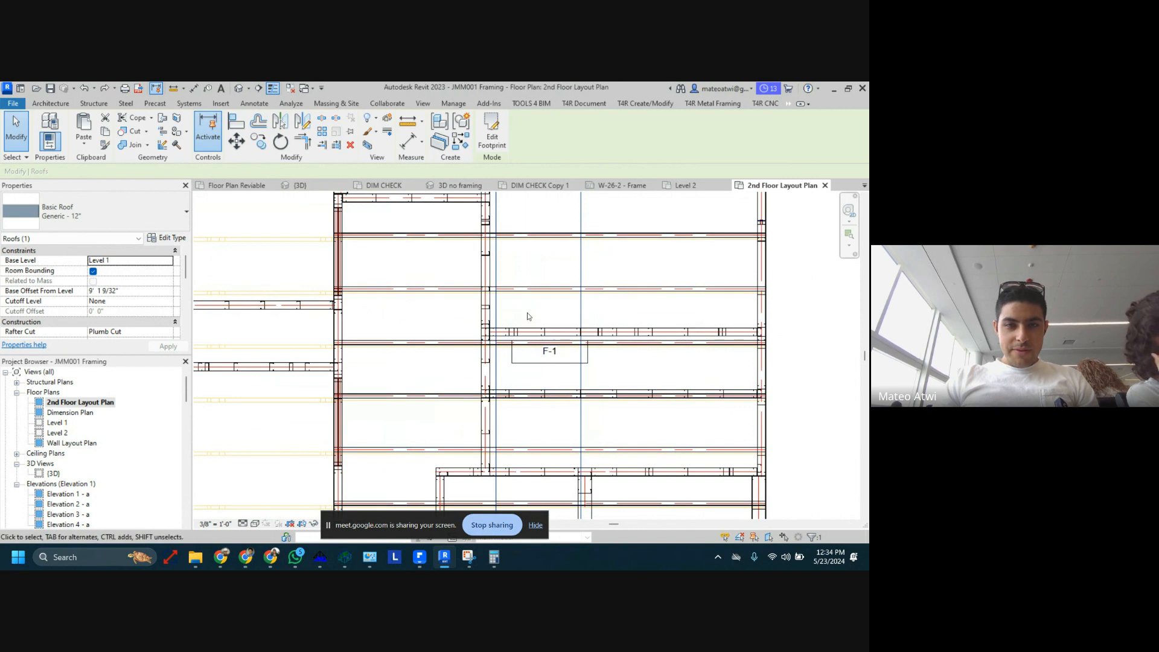
Undo the remaining earlier changes in the framing project
{"action": "scroll", "coordinate": [526, 316], "scroll_direction": "down", "scroll_amount": 4}
{"action": "key", "text": "ctrl+z"}
{"action": "key", "text": "ctrl+z"}
{"action": "key", "text": "ctrl+z"}
{"action": "key", "text": "ctrl+z"}
{"action": "key", "text": "ctrl+z"}
{"action": "key", "text": "ctrl+z"}
{"action": "key", "text": "ctrl+z"}
{"action": "key", "text": "ctrl+z"}
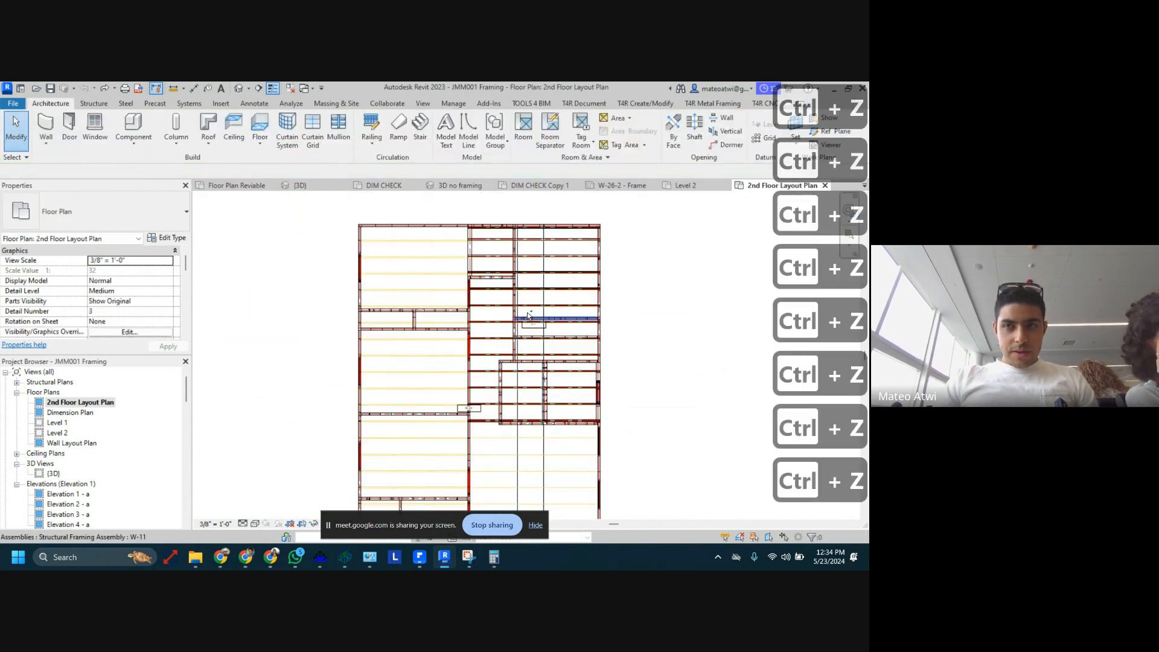
Duplicate the 2nd Floor Layout Plan view with detailing
{"action": "right_click", "coordinate": [91, 403]}
{"action": "mouse_move", "coordinate": [236, 212]}
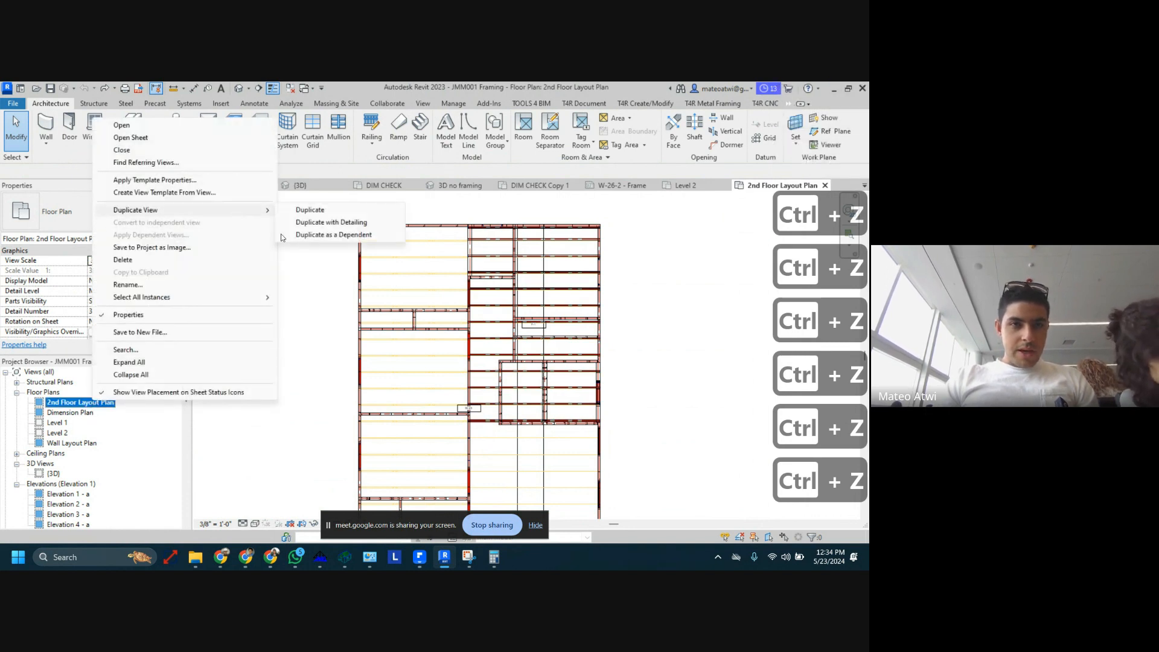
{"action": "left_click", "coordinate": [333, 221]}
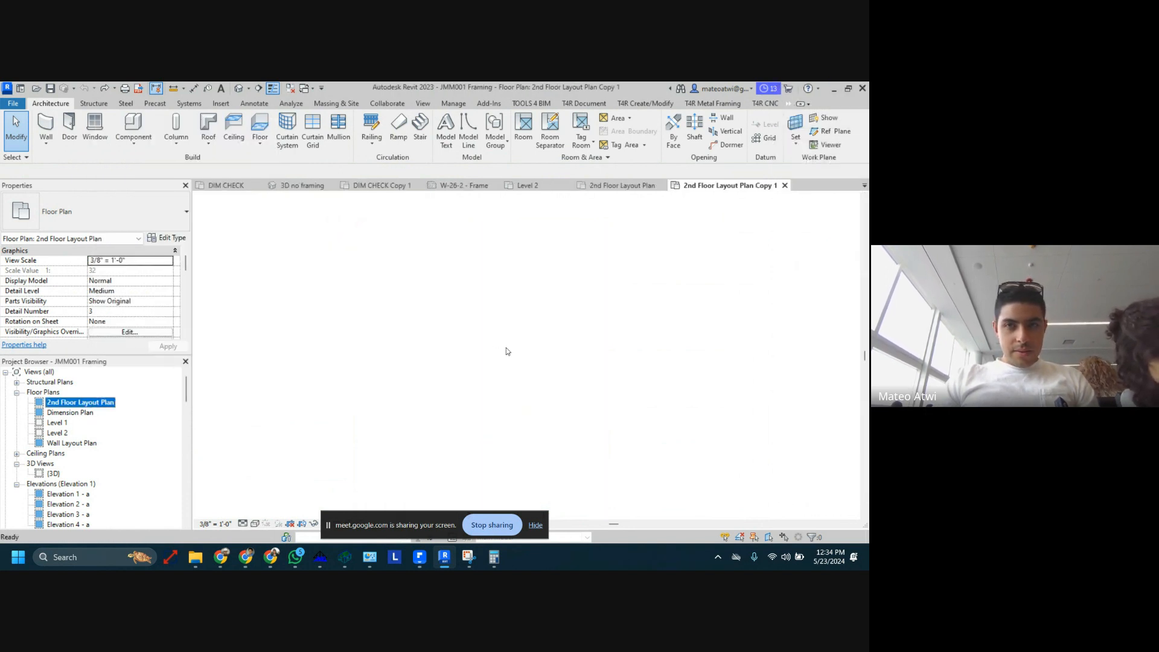
Hide the Structural Framing category in the copied 2nd floor plan's visibility and graphic overrides
{"action": "key", "text": "v"}
{"action": "key", "text": "g"}
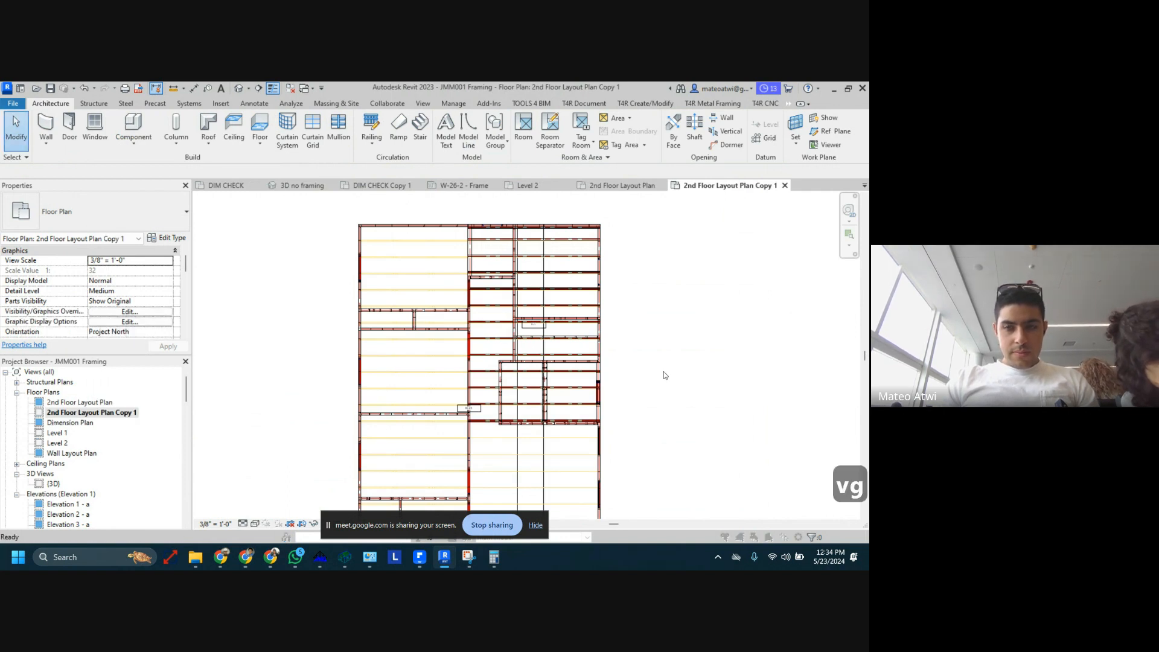
{"action": "key", "text": "s"}
{"action": "key", "text": "t"}
{"action": "key", "text": "r"}
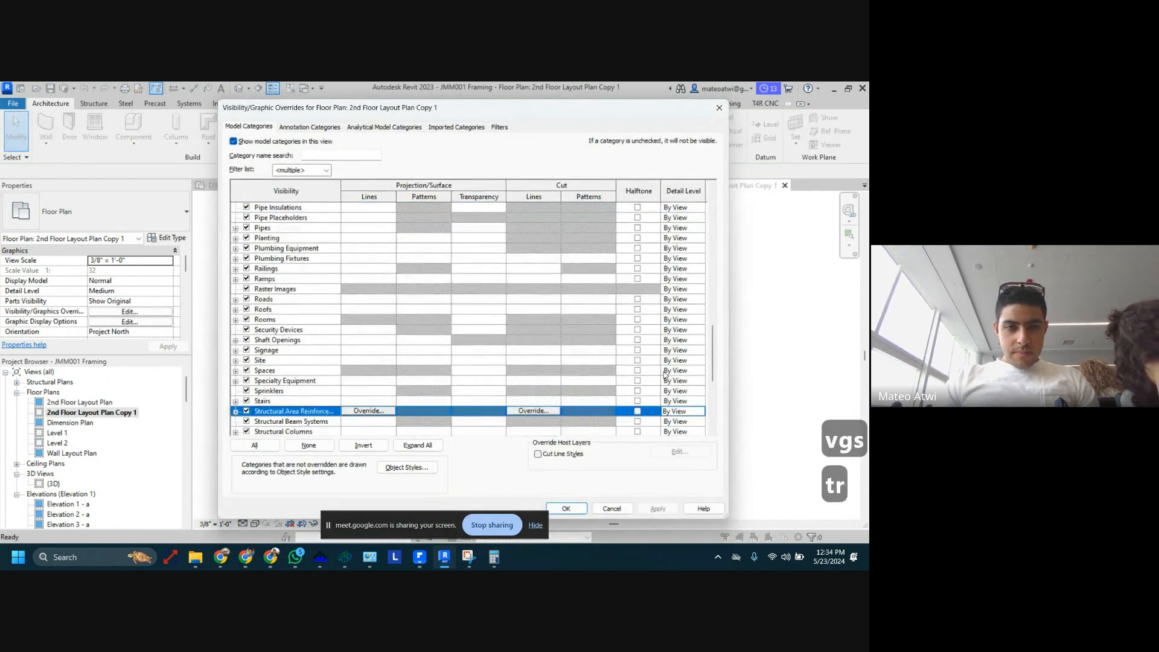
{"action": "scroll", "coordinate": [507, 381], "scroll_direction": "down", "scroll_amount": 1}
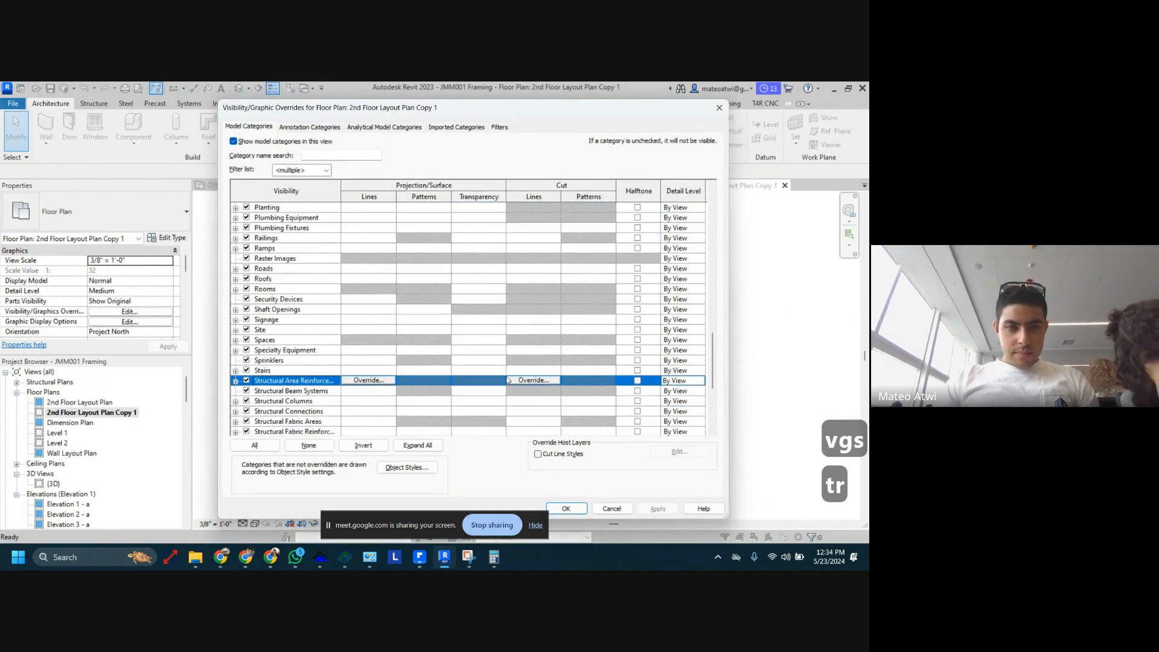
{"action": "scroll", "coordinate": [291, 425], "scroll_direction": "down", "scroll_amount": 1}
{"action": "left_click", "coordinate": [307, 422]}
{"action": "key", "text": "space"}
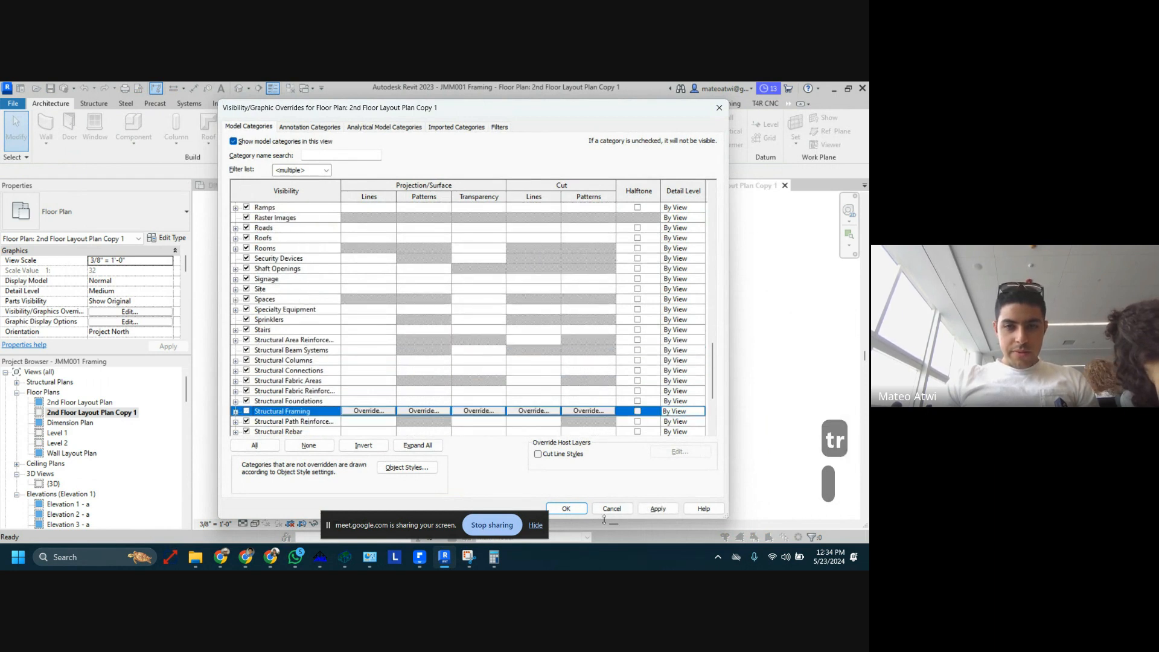
{"action": "left_click", "coordinate": [566, 508]}
Set the copied 2nd floor plan's visual style to Consistent Colors
{"action": "scroll", "coordinate": [555, 362], "scroll_direction": "down", "scroll_amount": 3}
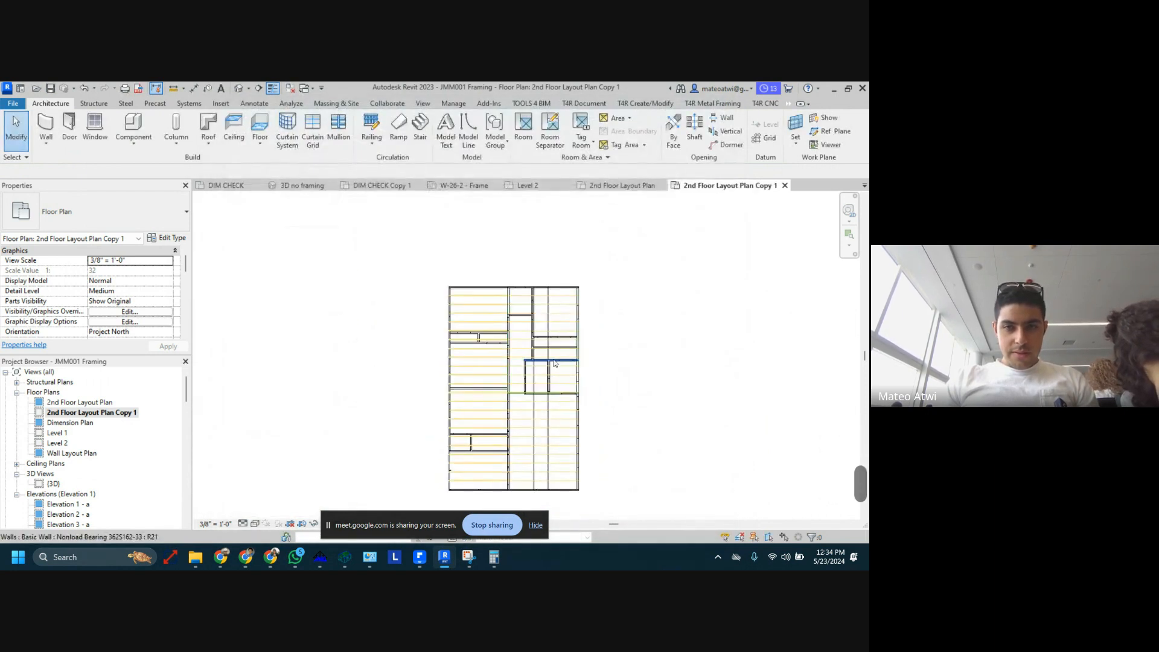
{"action": "scroll", "coordinate": [555, 363], "scroll_direction": "up", "scroll_amount": 3}
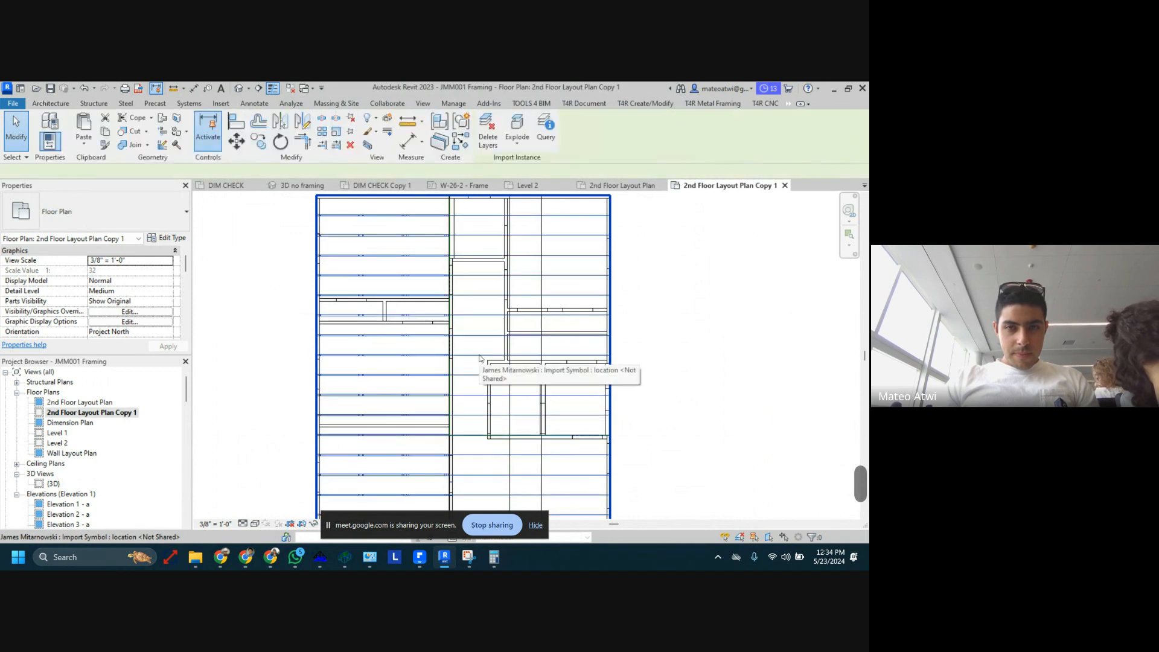
{"action": "left_click", "coordinate": [254, 524]}
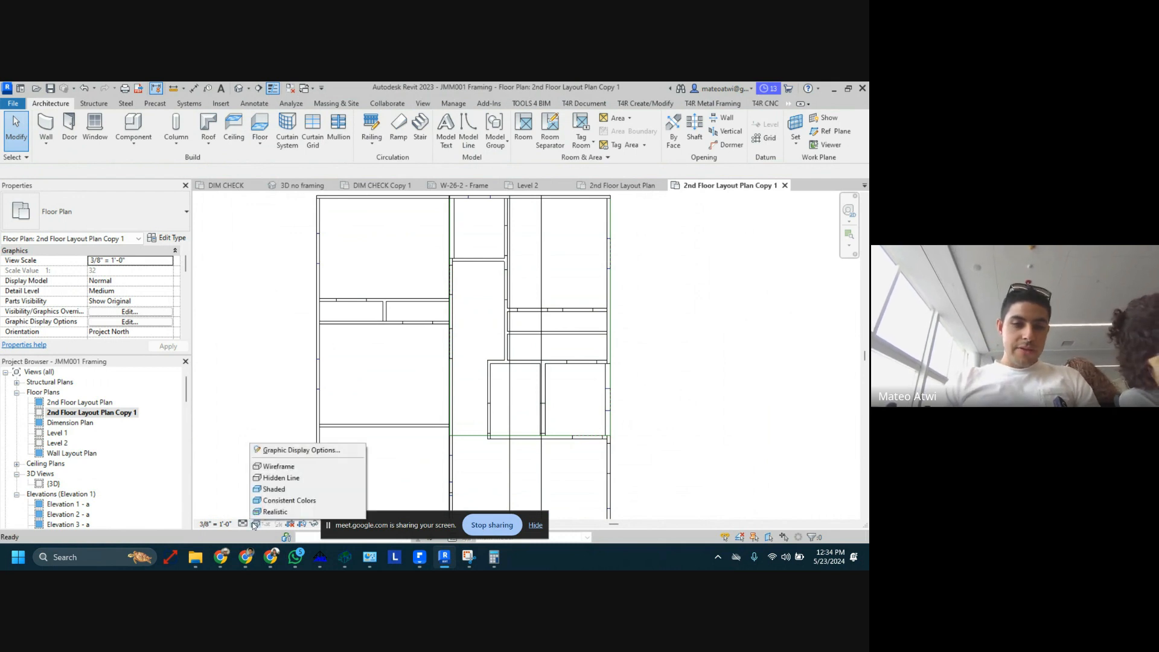
{"action": "left_click", "coordinate": [276, 501]}
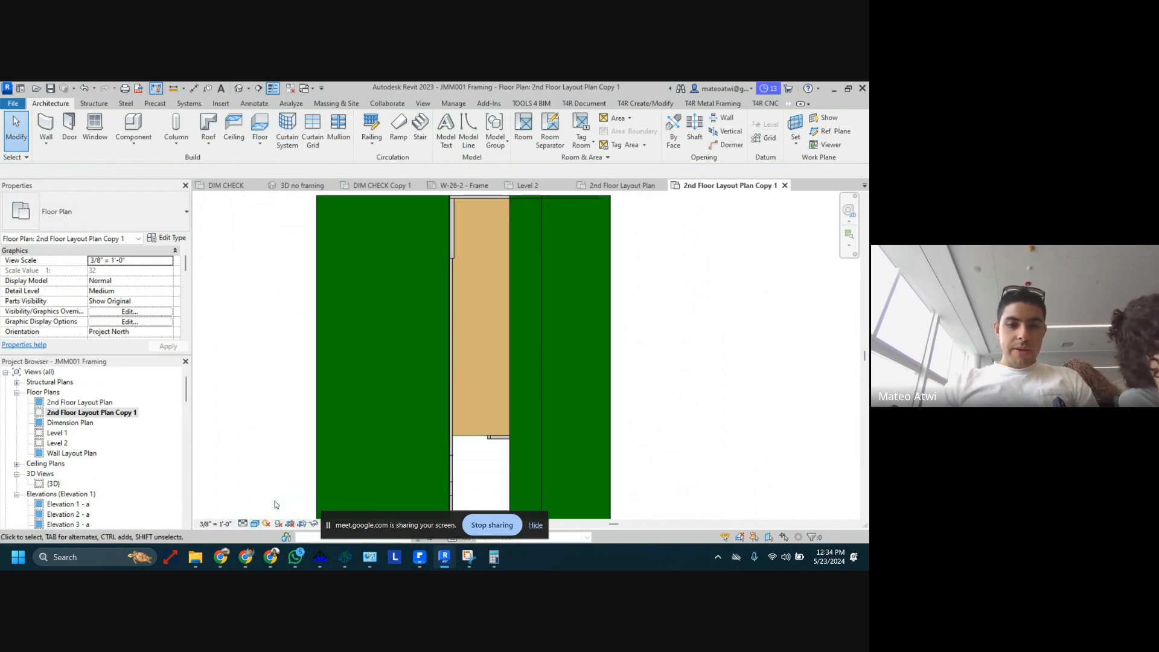
{"action": "scroll", "coordinate": [362, 393], "scroll_direction": "up", "scroll_amount": 2}
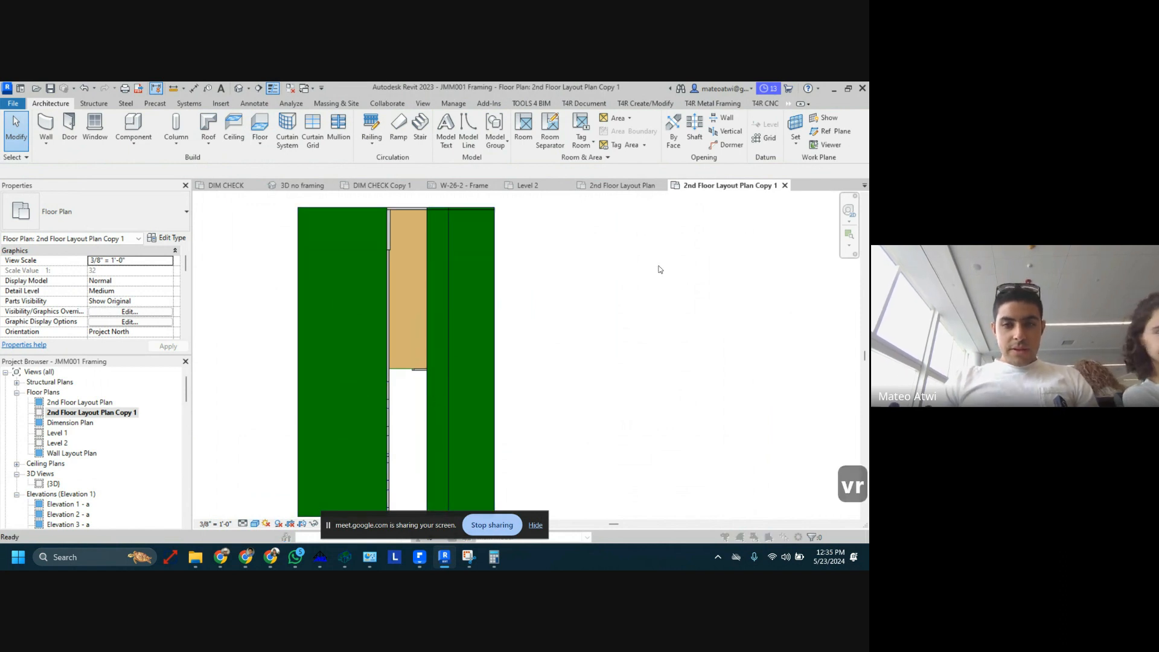
Set the view range's cut plane offset to 1' 0" in the copied 2nd floor plan
{"action": "left_click", "coordinate": [768, 323]}
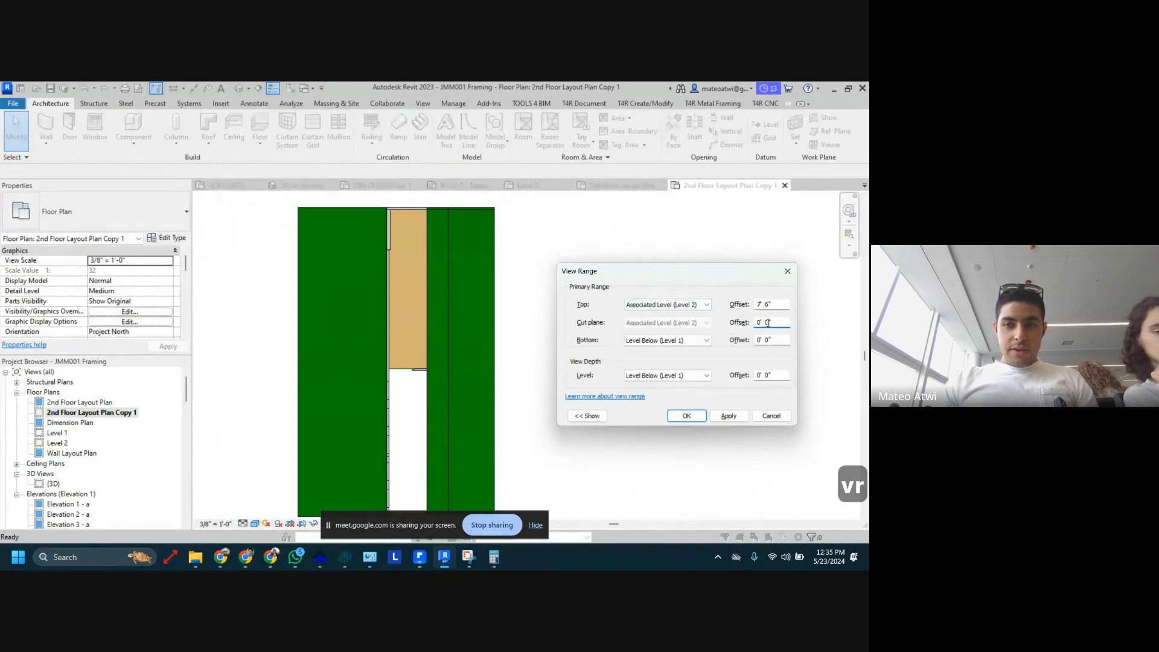
{"action": "key", "text": "Left"}
{"action": "key", "text": "Left"}
{"action": "key", "text": "Left"}
{"action": "key", "text": "BackSpace"}
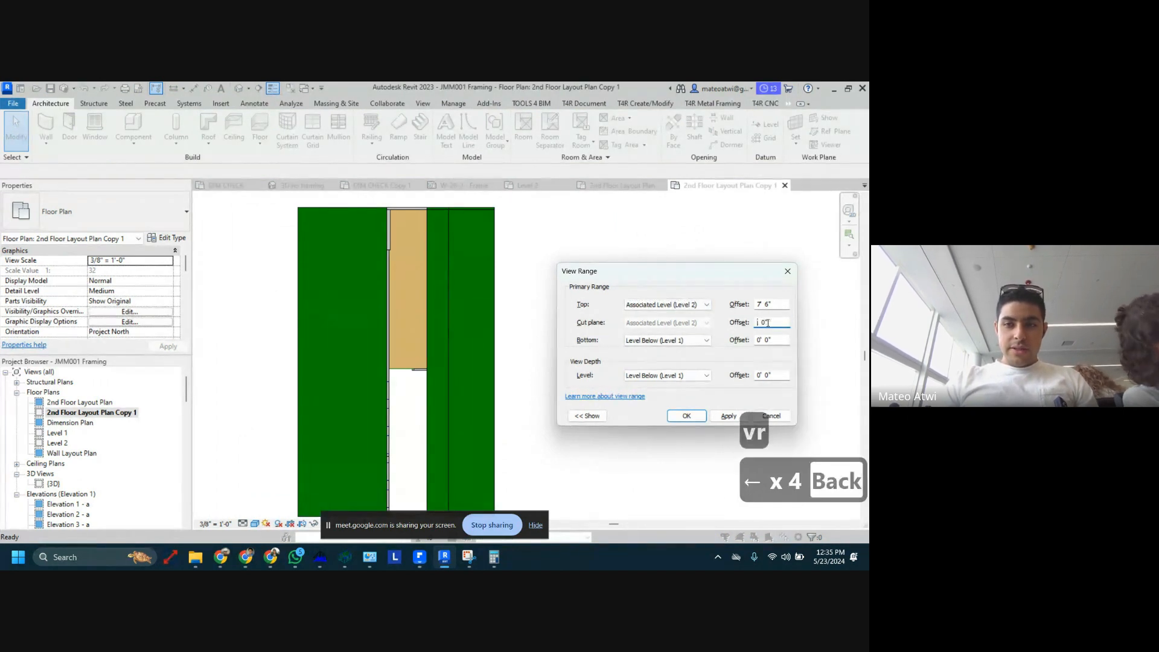
{"action": "type", "text": "1"}
{"action": "key", "text": "Return"}
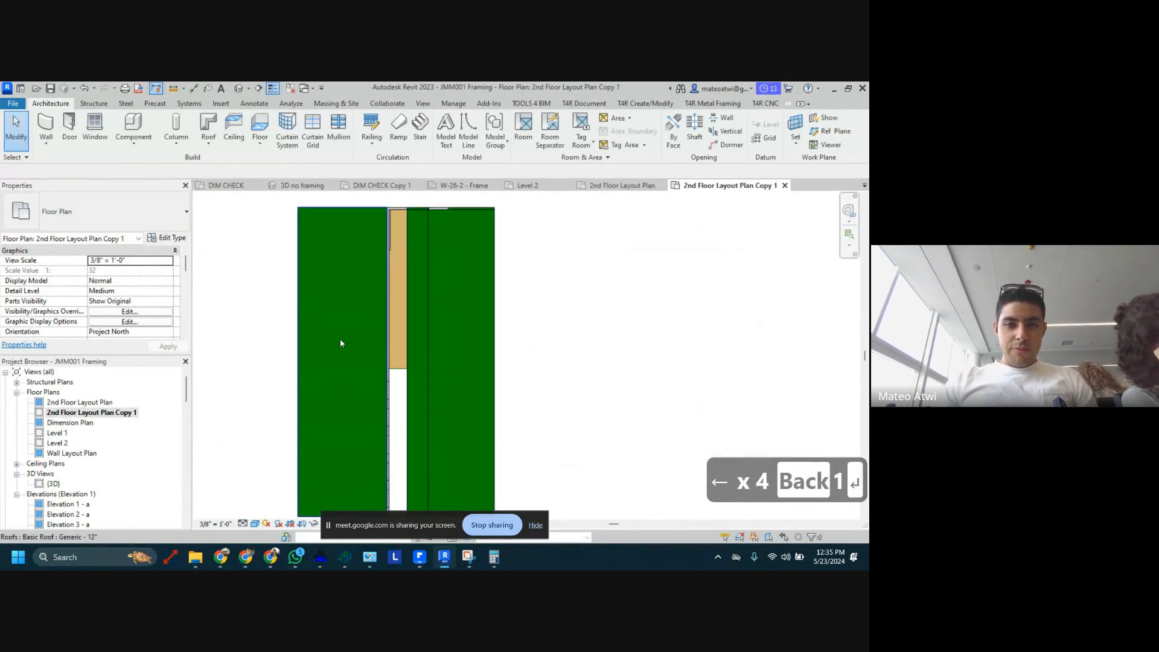
Raise the copied plan's cut plane offset to 4' 0" in the view range
{"action": "key", "text": "v"}
{"action": "key", "text": "r"}
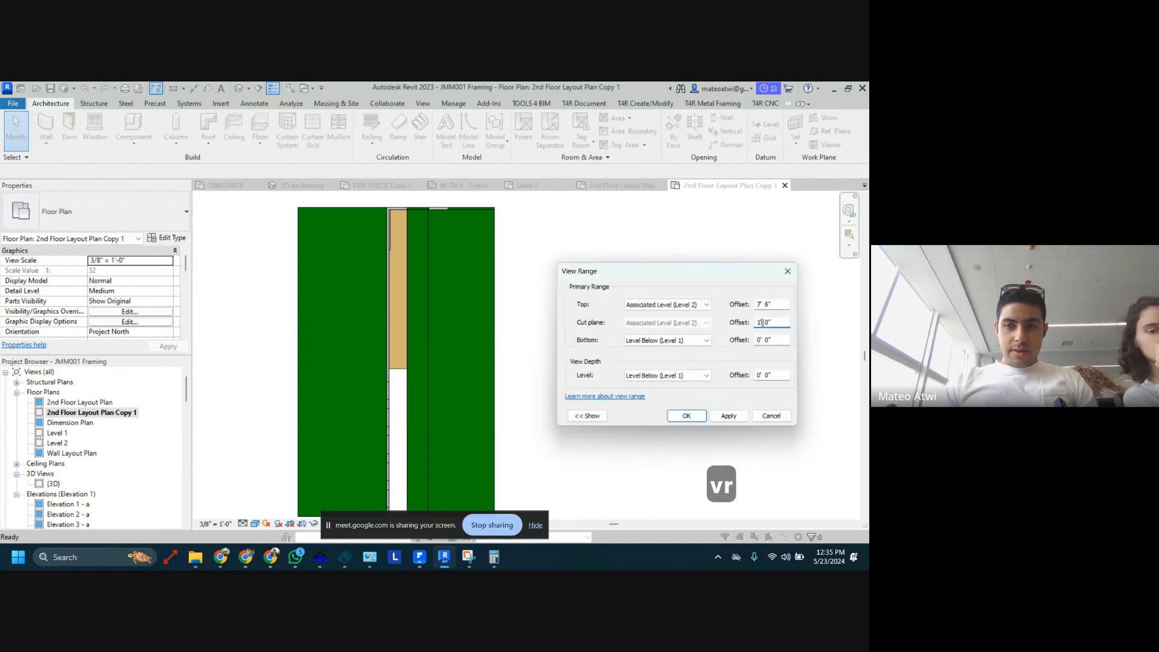
{"action": "key", "text": "BackSpace"}
{"action": "type", "text": "4"}
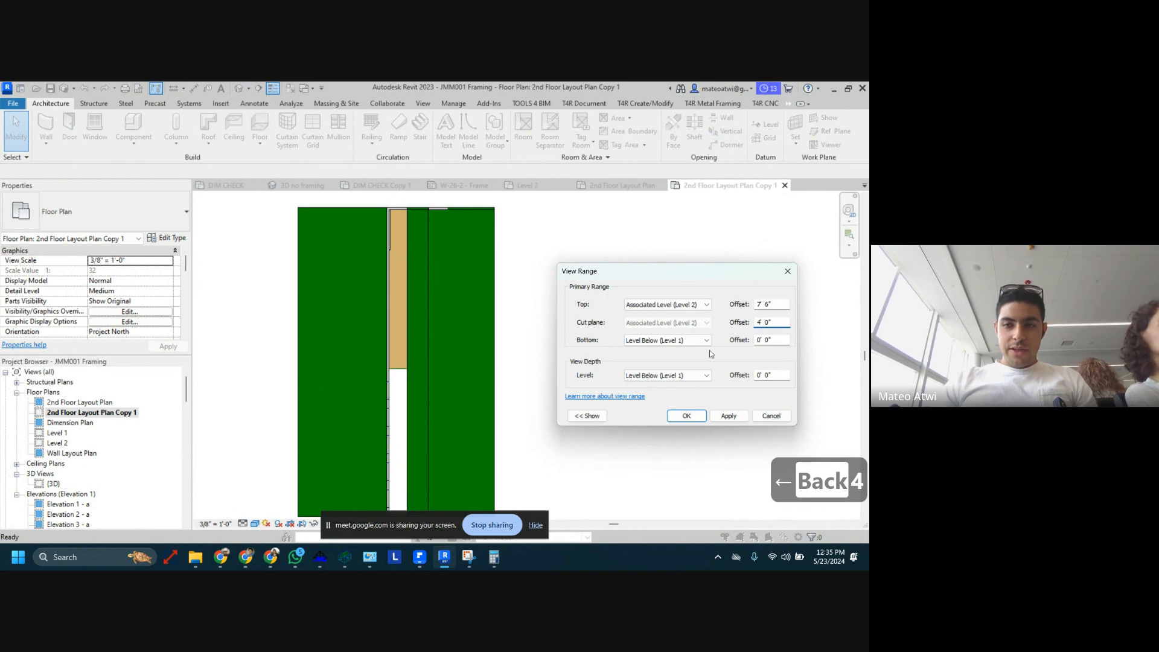
{"action": "left_click", "coordinate": [686, 415]}
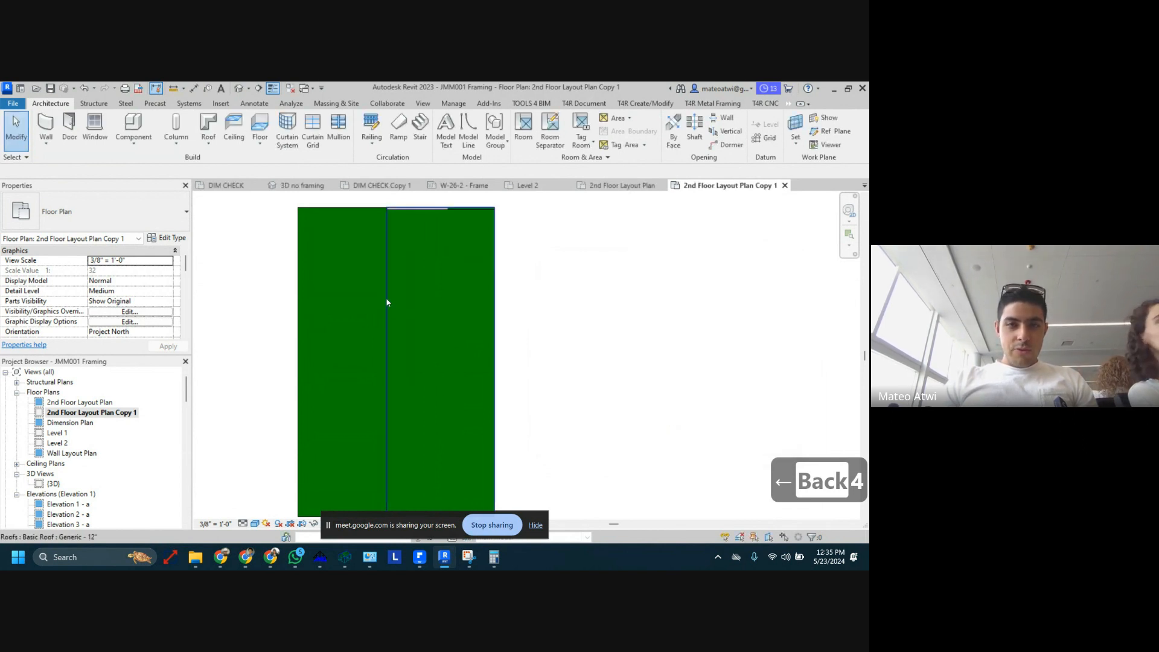
Set the copied plan's cut plane offset to -1' 0" and try a bottom offset of -2' 0" from Level 1
{"action": "key", "text": "v"}
{"action": "key", "text": "r"}
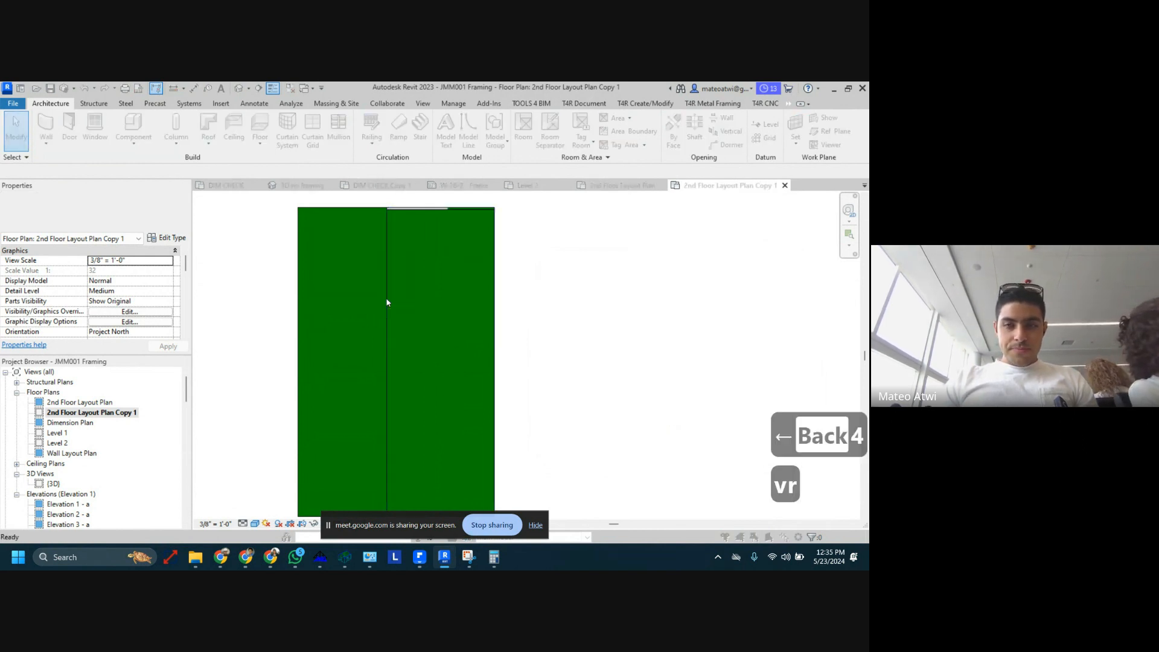
{"action": "left_click", "coordinate": [760, 323]}
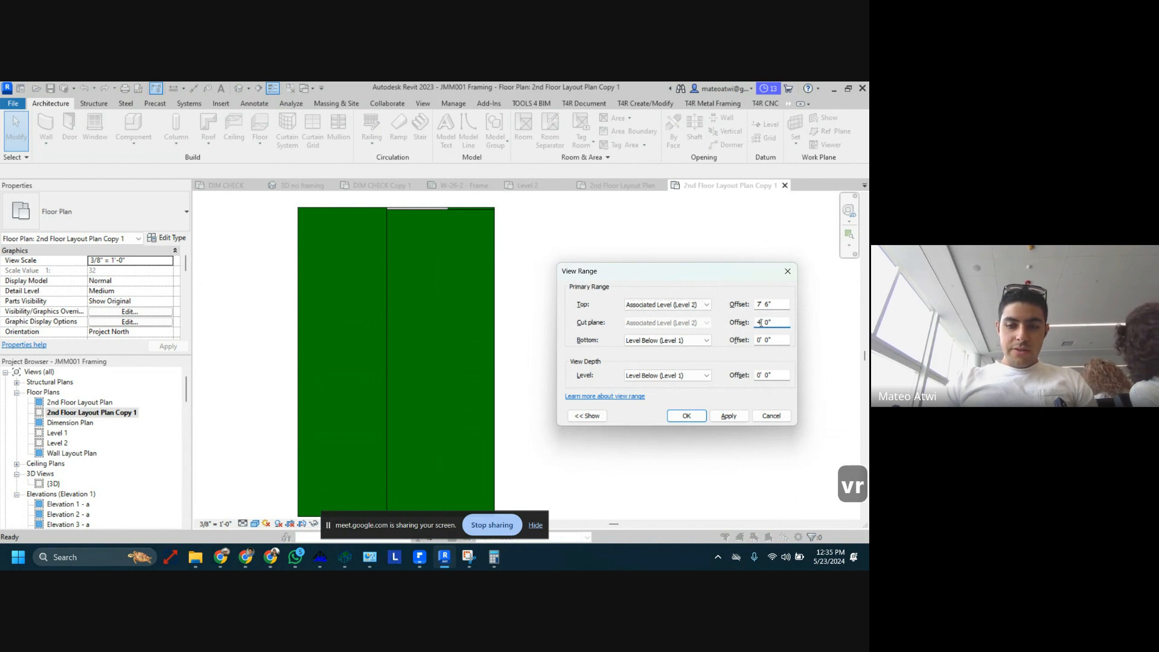
{"action": "key", "text": "BackSpace"}
{"action": "type", "text": "1"}
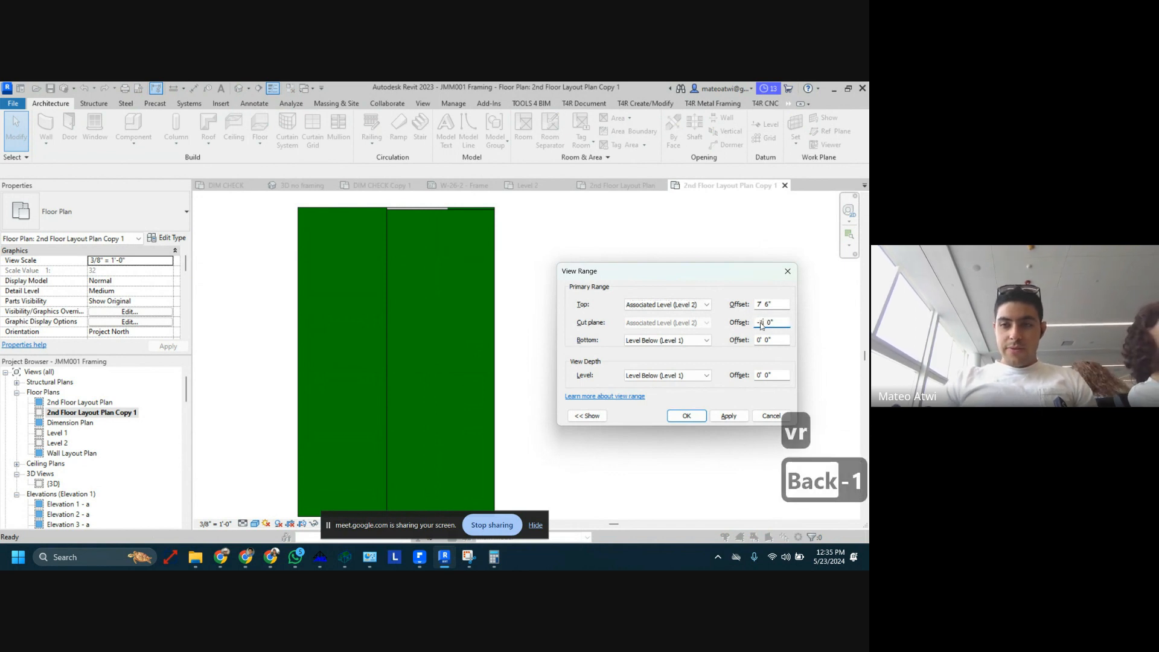
{"action": "left_click", "coordinate": [761, 340]}
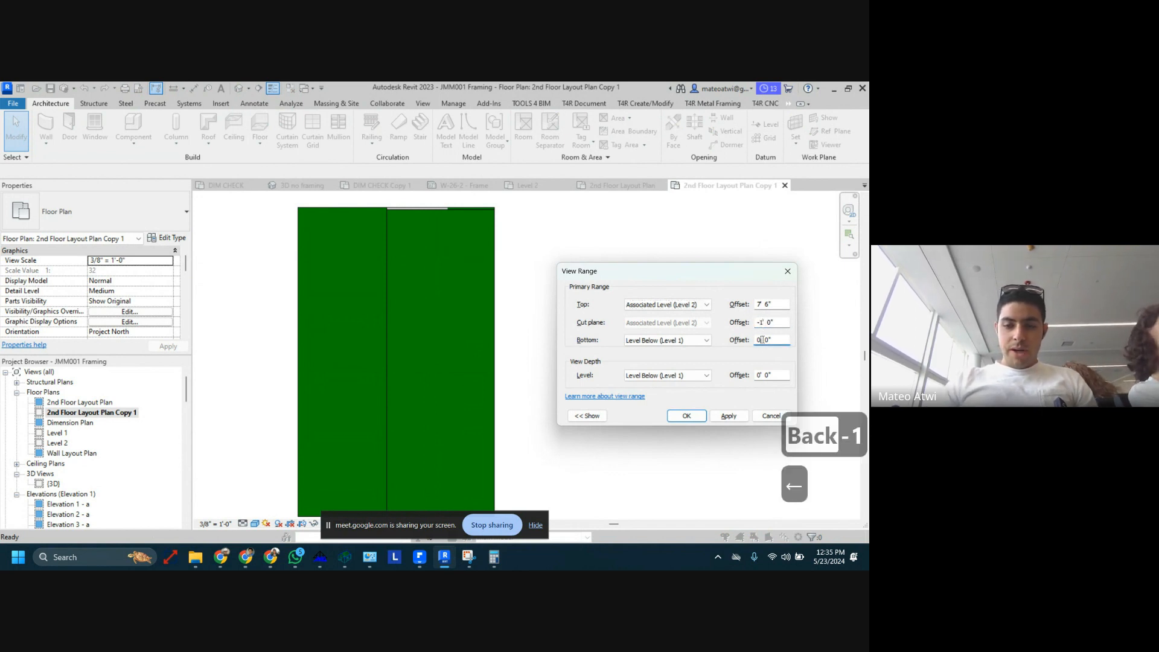
{"action": "key", "text": "Left"}
{"action": "key", "text": "BackSpace"}
{"action": "type", "text": "-2"}
{"action": "key", "text": "Return"}
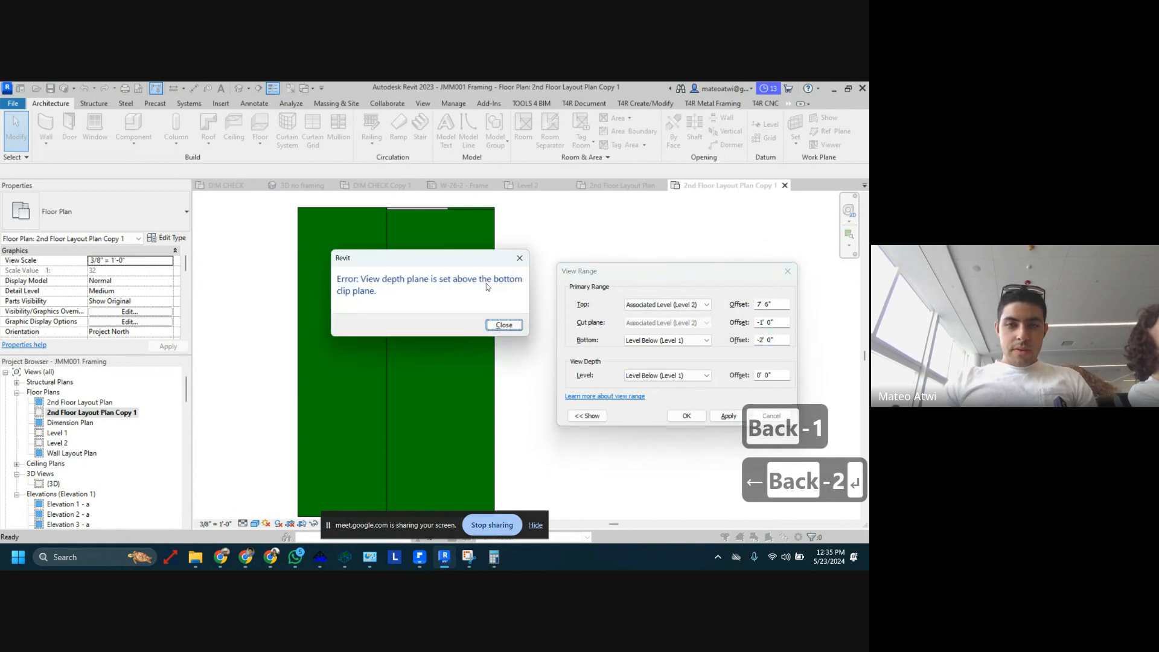
{"action": "left_click", "coordinate": [502, 328]}
Set the view depth level to Unlimited and accept the copied plan's view range
{"action": "left_click", "coordinate": [667, 375]}
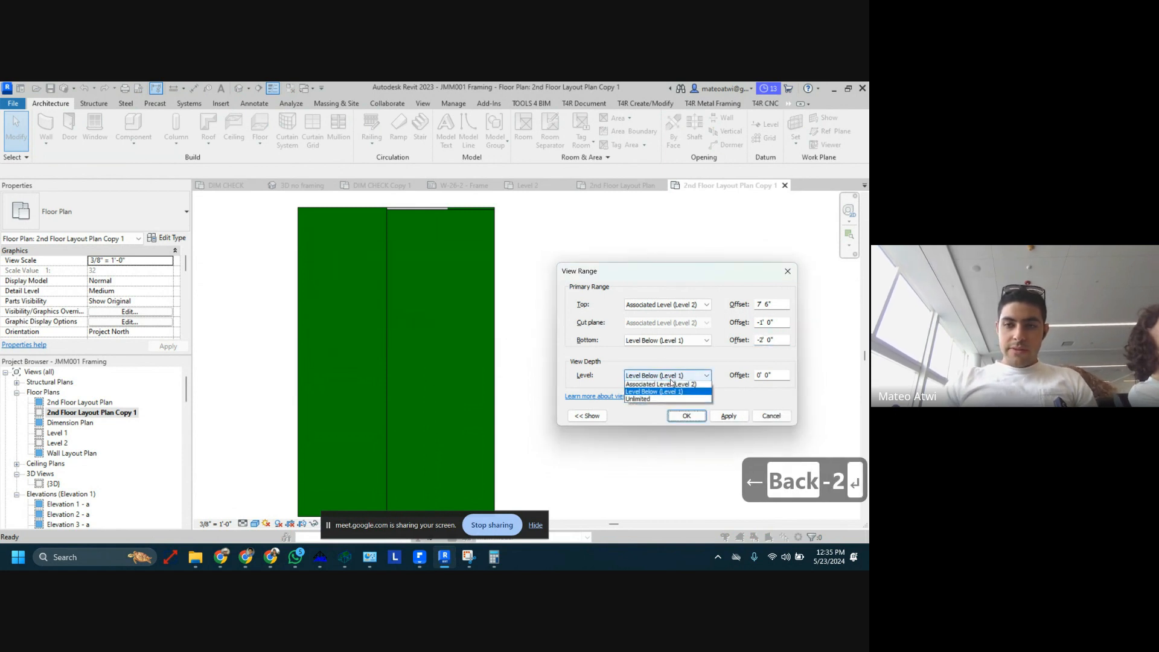
{"action": "left_click", "coordinate": [671, 398]}
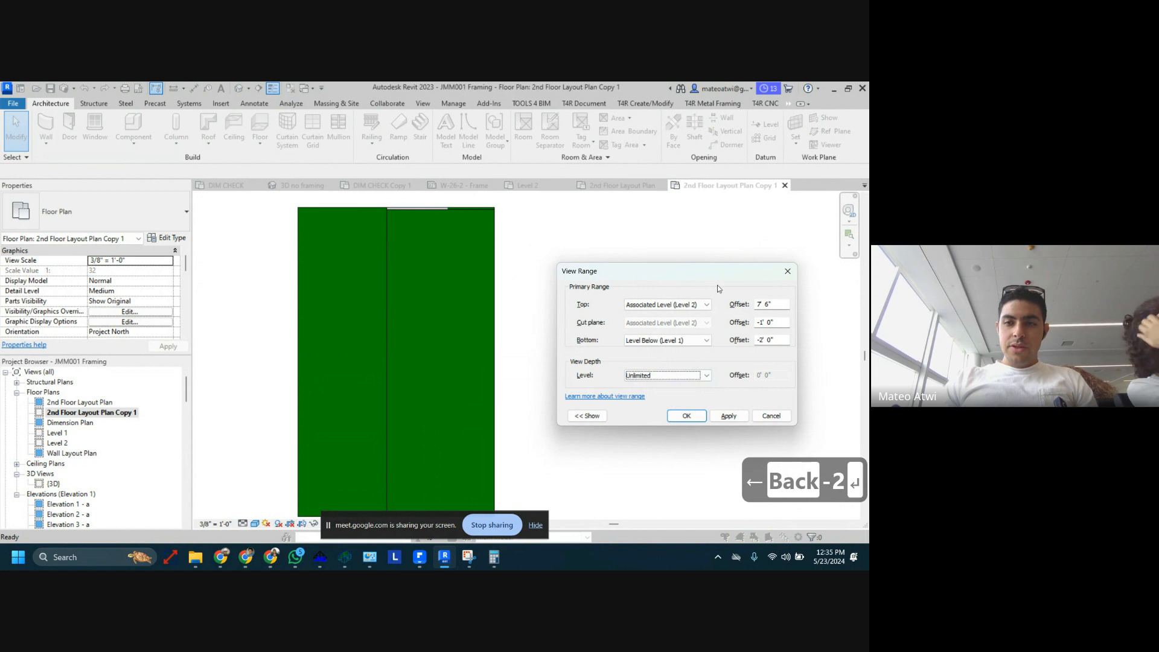
{"action": "left_click", "coordinate": [700, 416]}
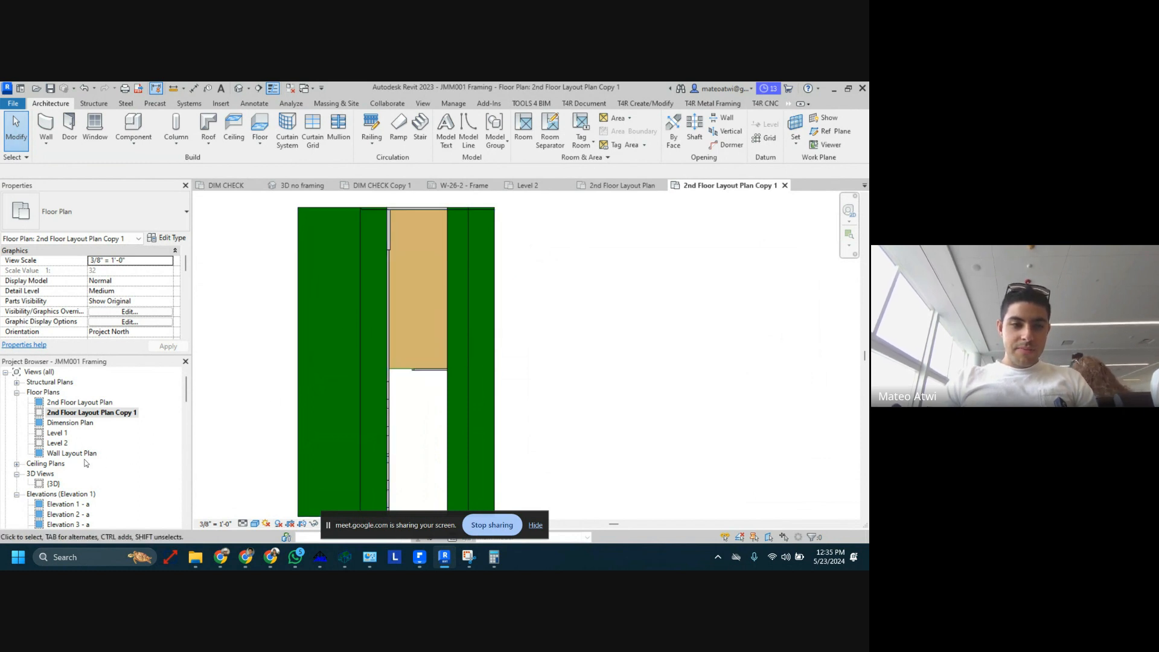
Open the {3D} view to examine the whole framing model, and close it again
{"action": "double_click", "coordinate": [55, 484]}
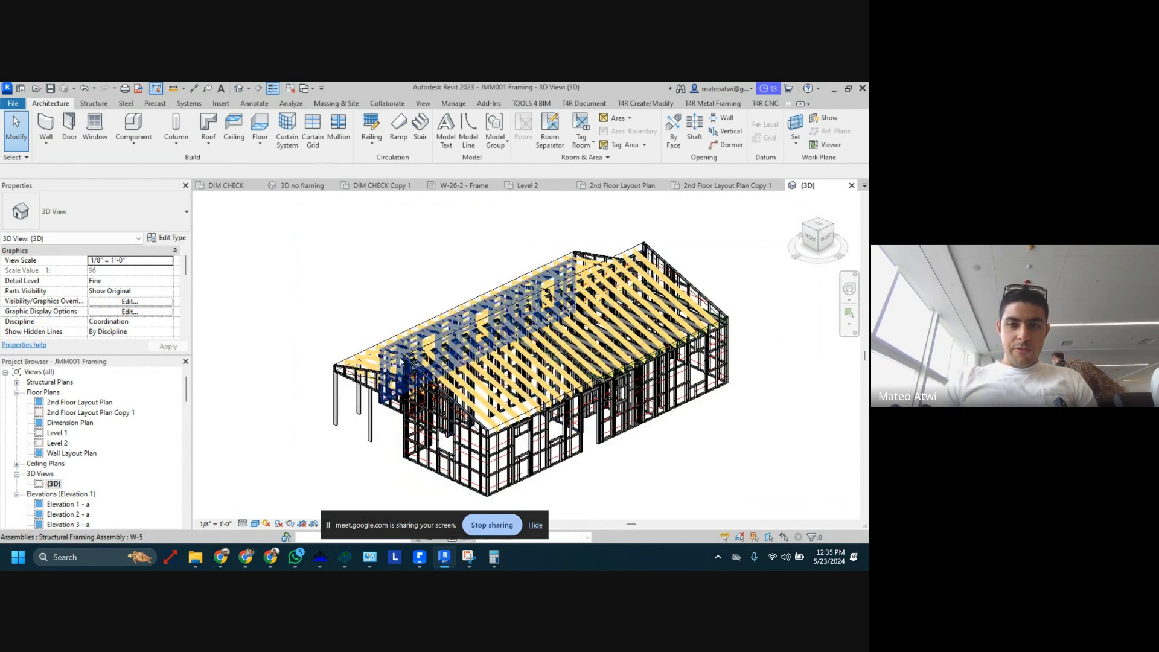
{"action": "left_click", "coordinate": [850, 185]}
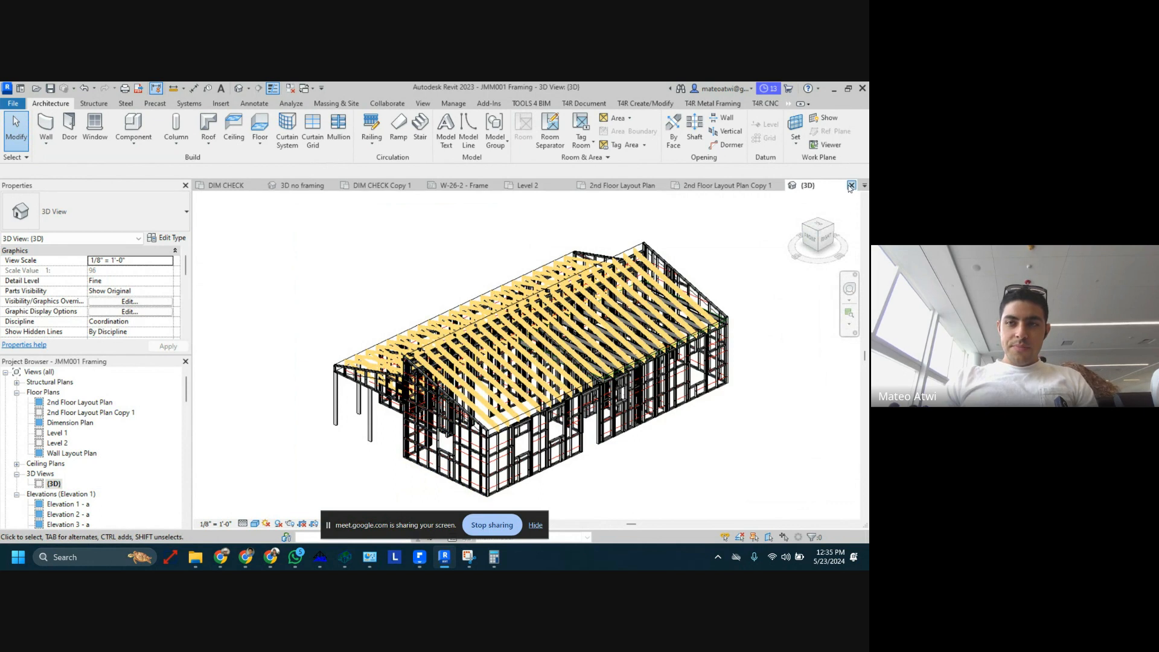
Set the bottom offset to -4' 0" below Level 1 in the copied plan's view range
{"action": "key", "text": "v"}
{"action": "key", "text": "r"}
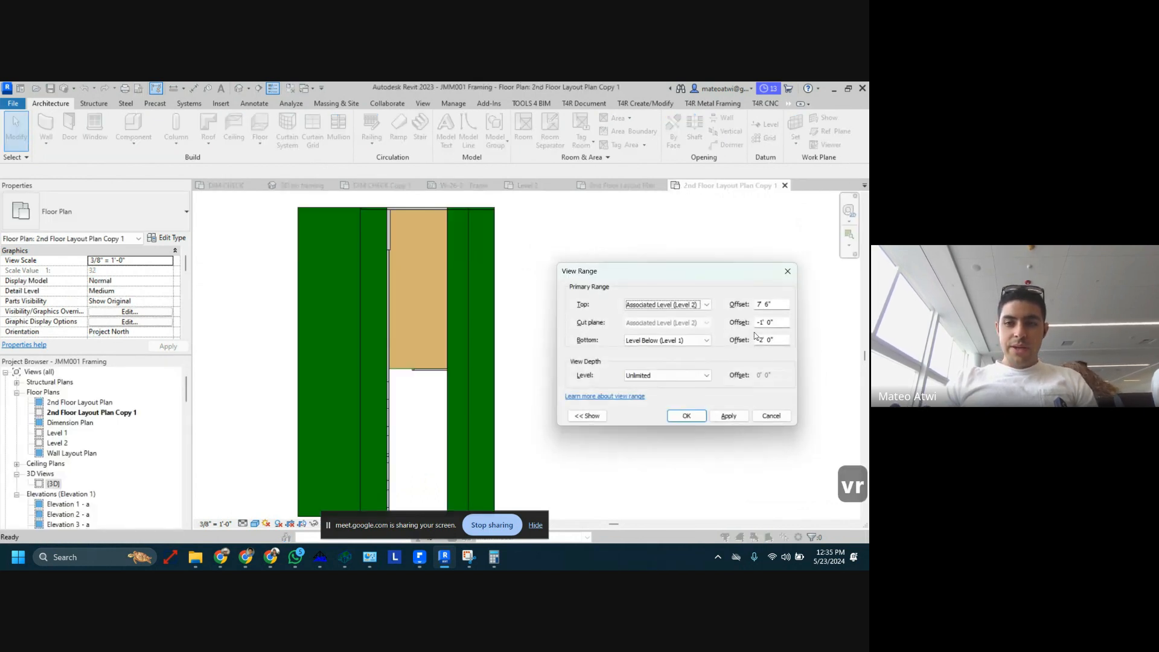
{"action": "left_click", "coordinate": [761, 340]}
{"action": "key", "text": "BackSpace"}
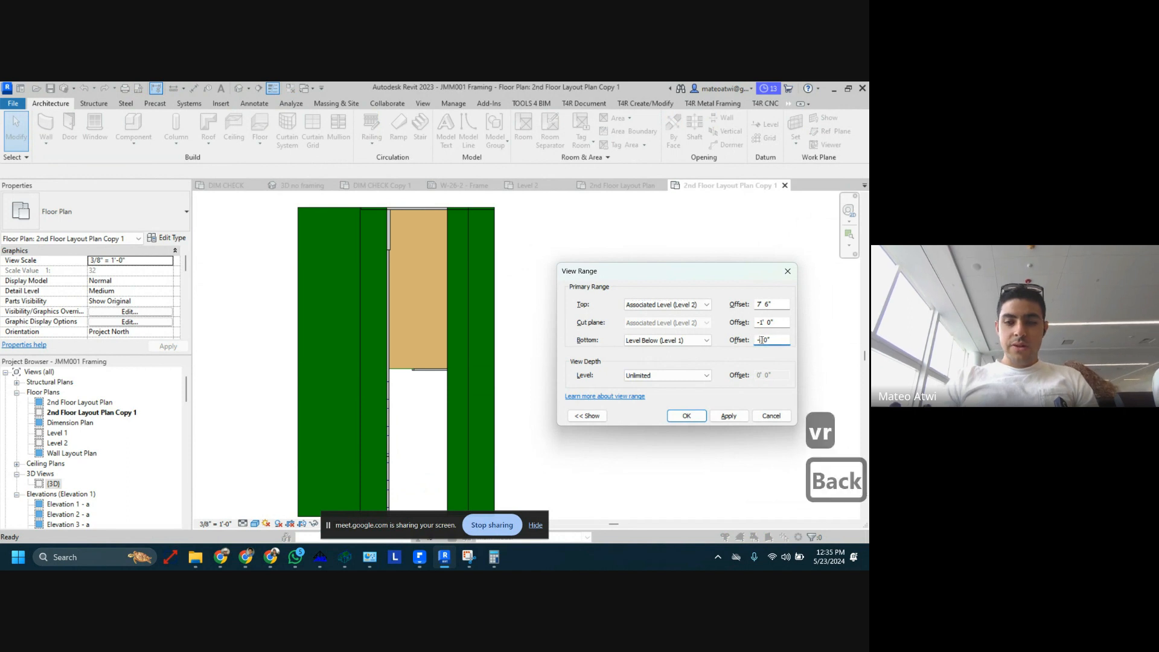
{"action": "type", "text": "4"}
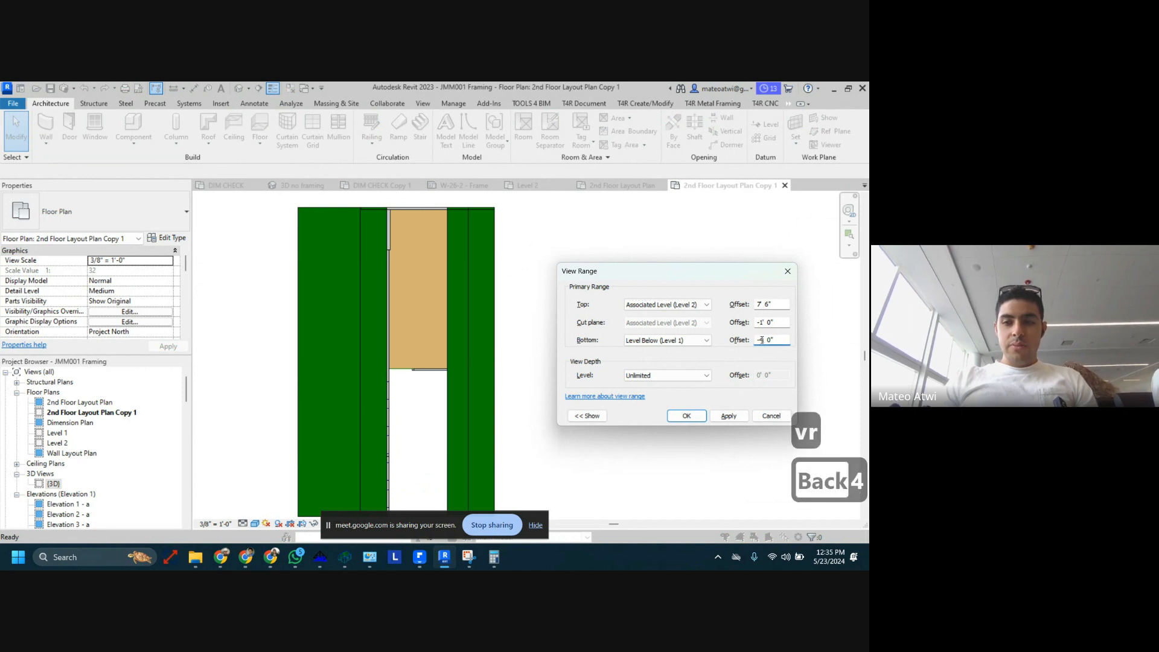
{"action": "left_click", "coordinate": [682, 417]}
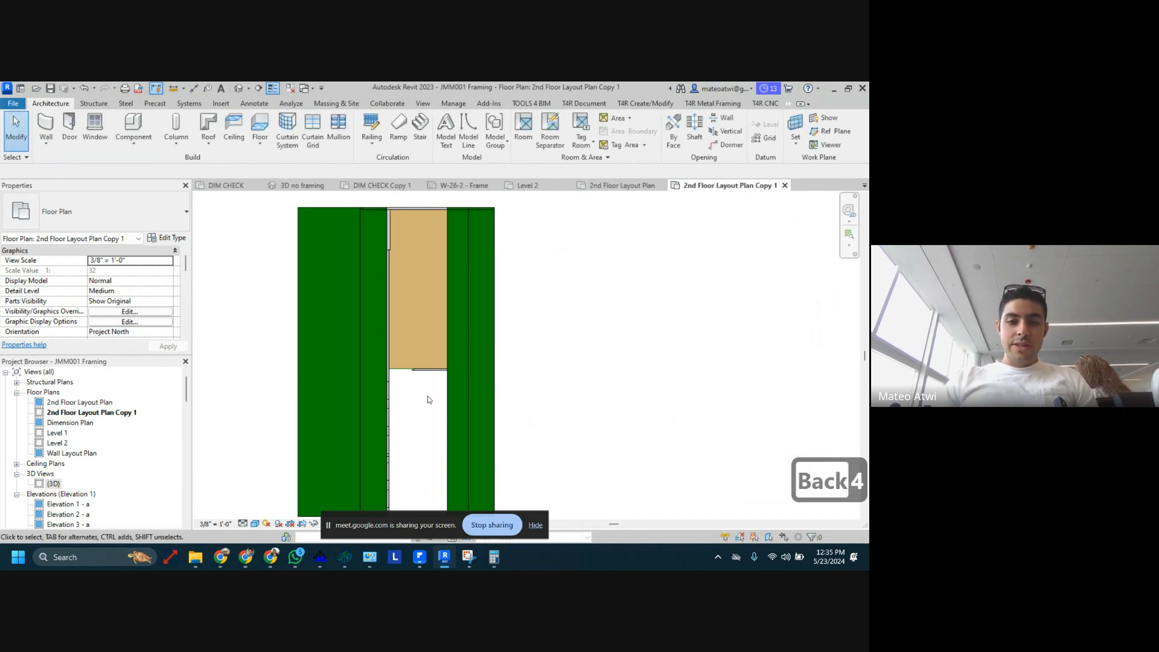
Lower the copied plan's cut plane offset to -2' 0" in the view range
{"action": "key", "text": "v"}
{"action": "key", "text": "r"}
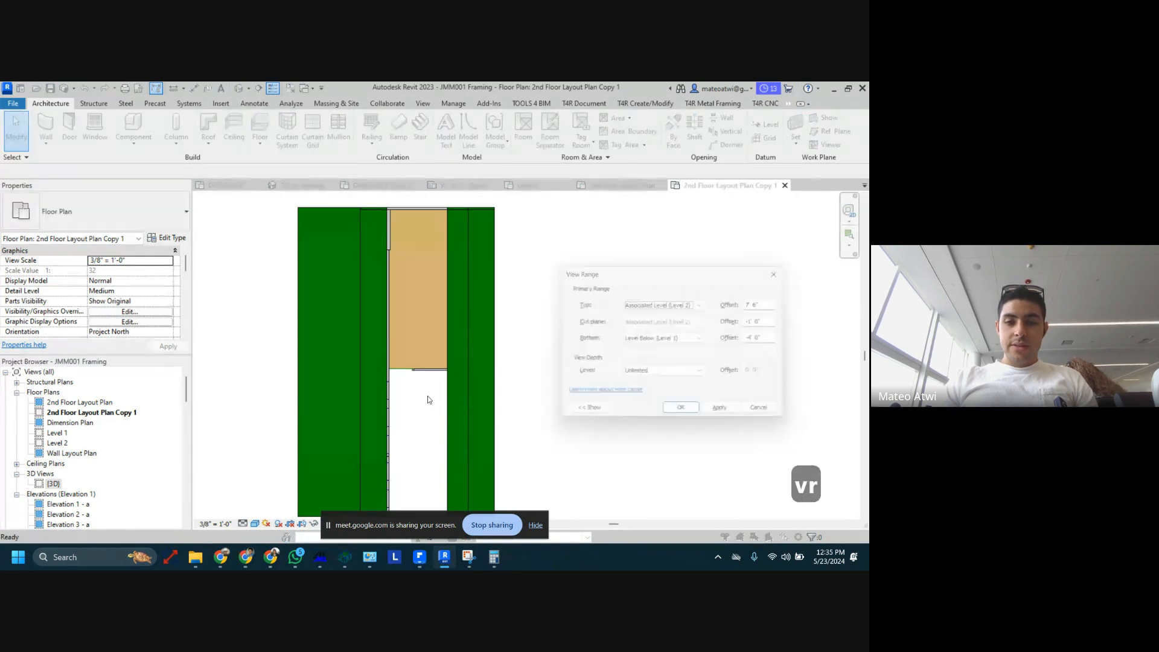
{"action": "left_click", "coordinate": [764, 324]}
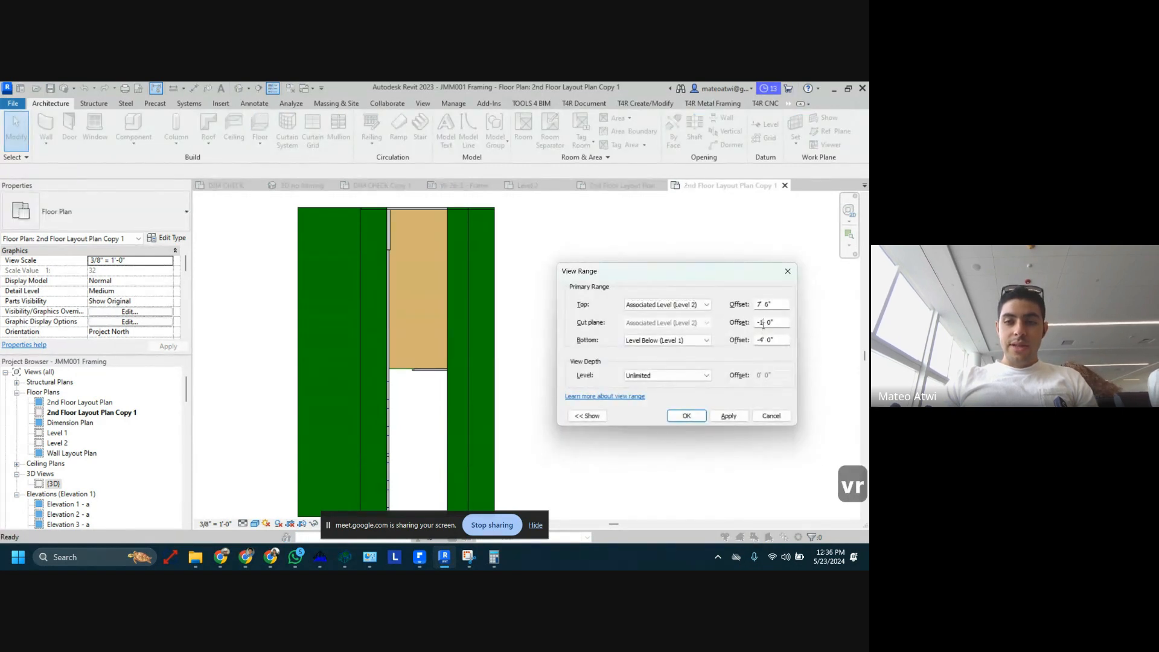
{"action": "key", "text": "BackSpace"}
{"action": "type", "text": "2"}
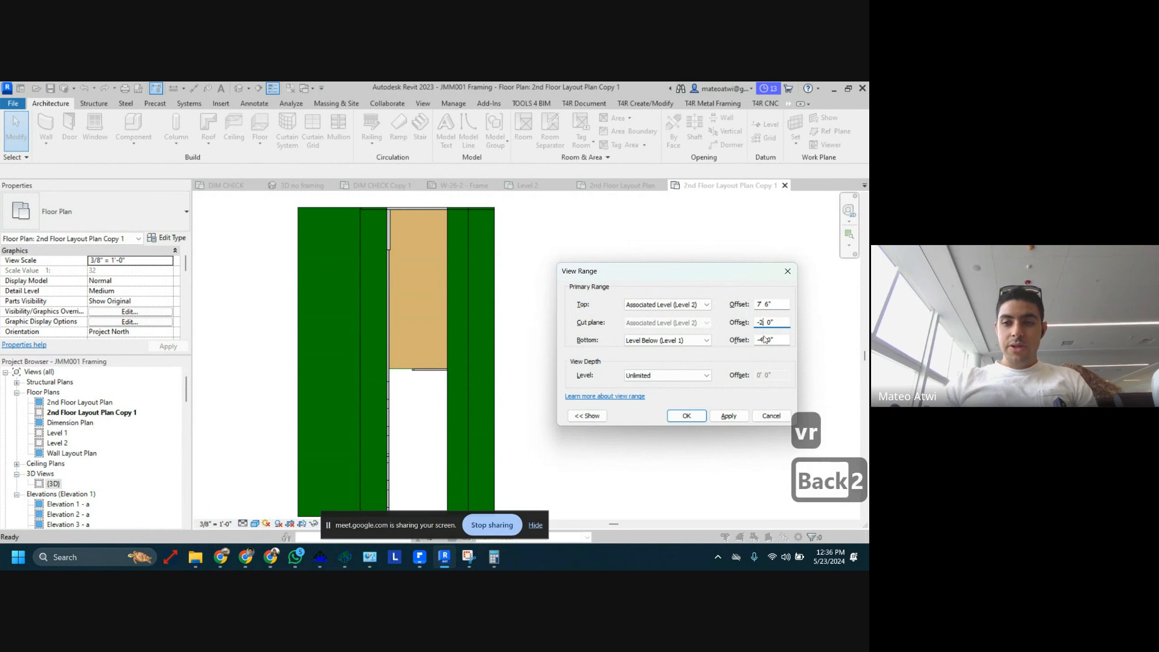
{"action": "left_click", "coordinate": [688, 415]}
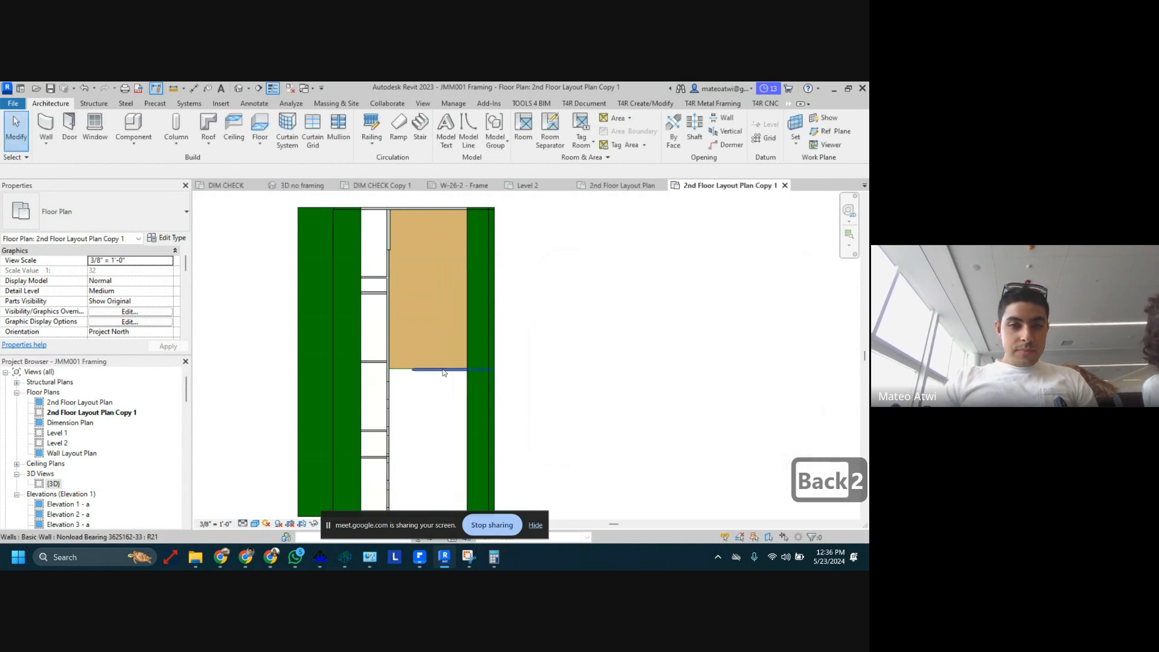
Try the Wireframe and Hidden Line visual styles on the copied 2nd floor plan, and return it to Consistent Colors
{"action": "left_click", "coordinate": [256, 526]}
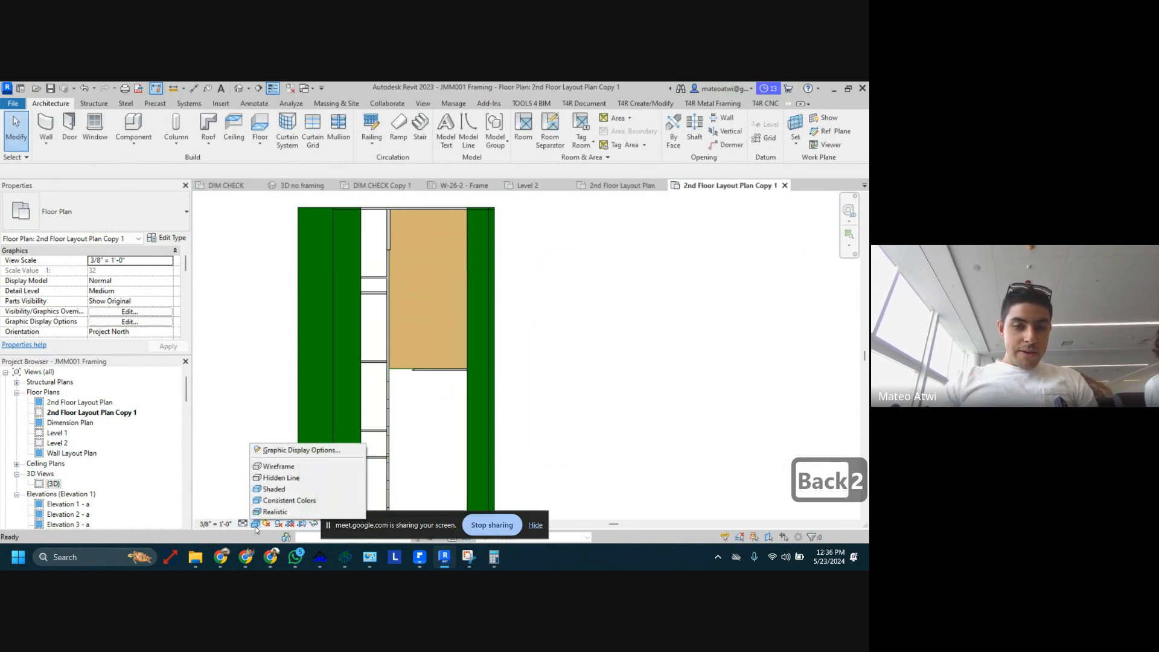
{"action": "left_click", "coordinate": [285, 462]}
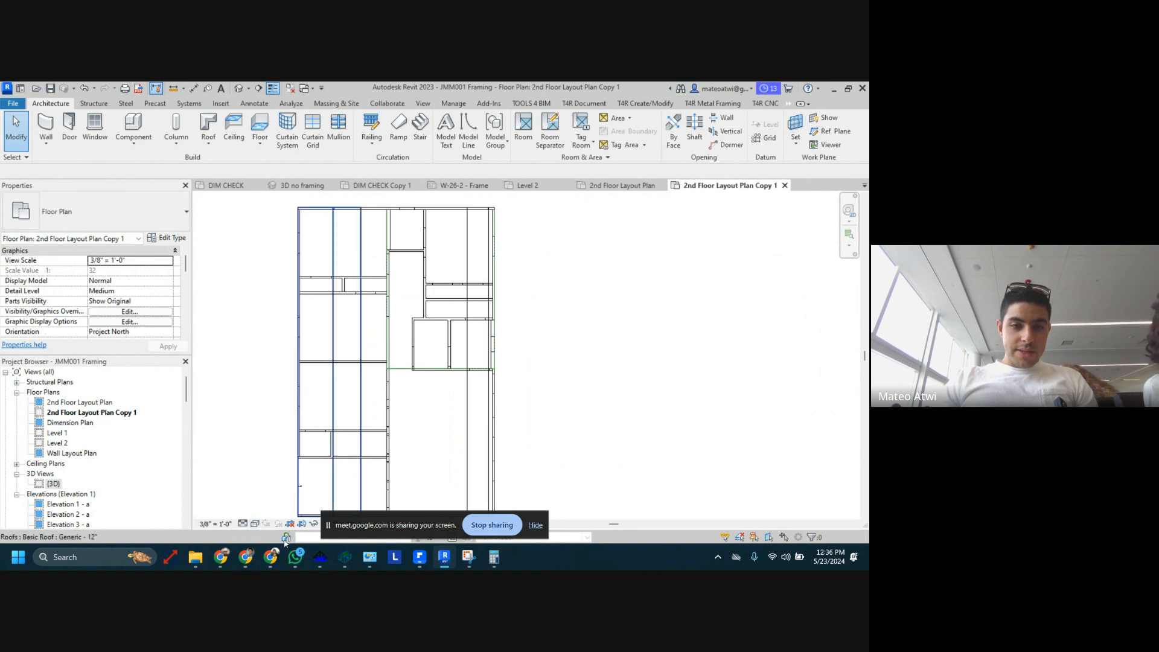
{"action": "left_click", "coordinate": [253, 526]}
{"action": "left_click", "coordinate": [291, 476]}
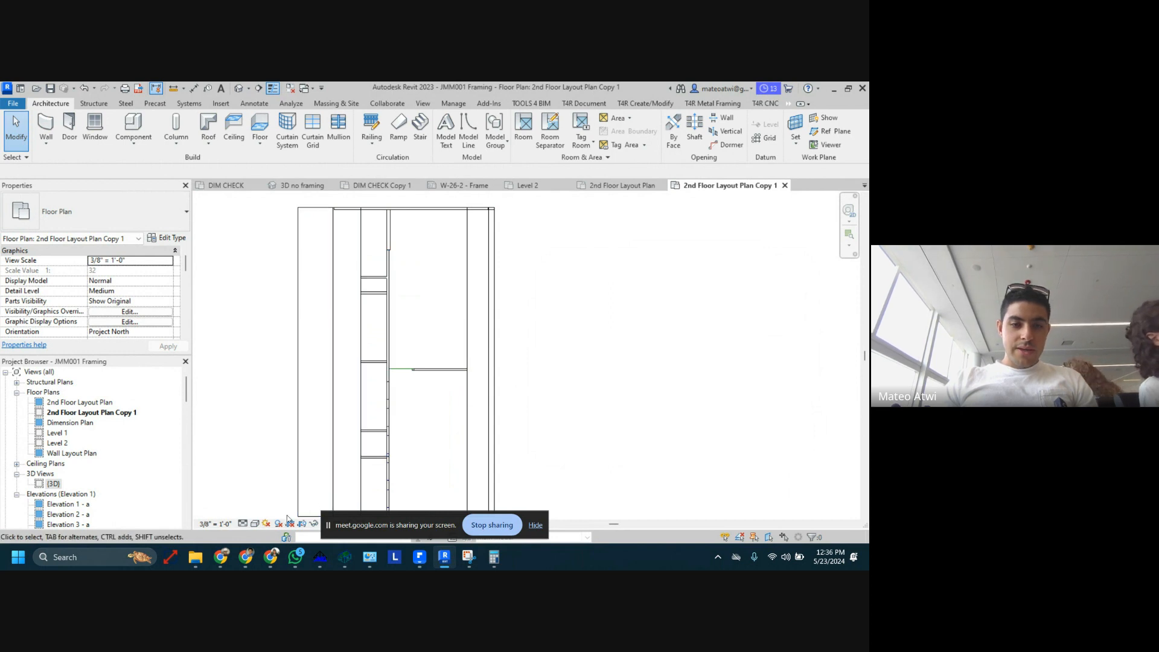
{"action": "left_click", "coordinate": [253, 526]}
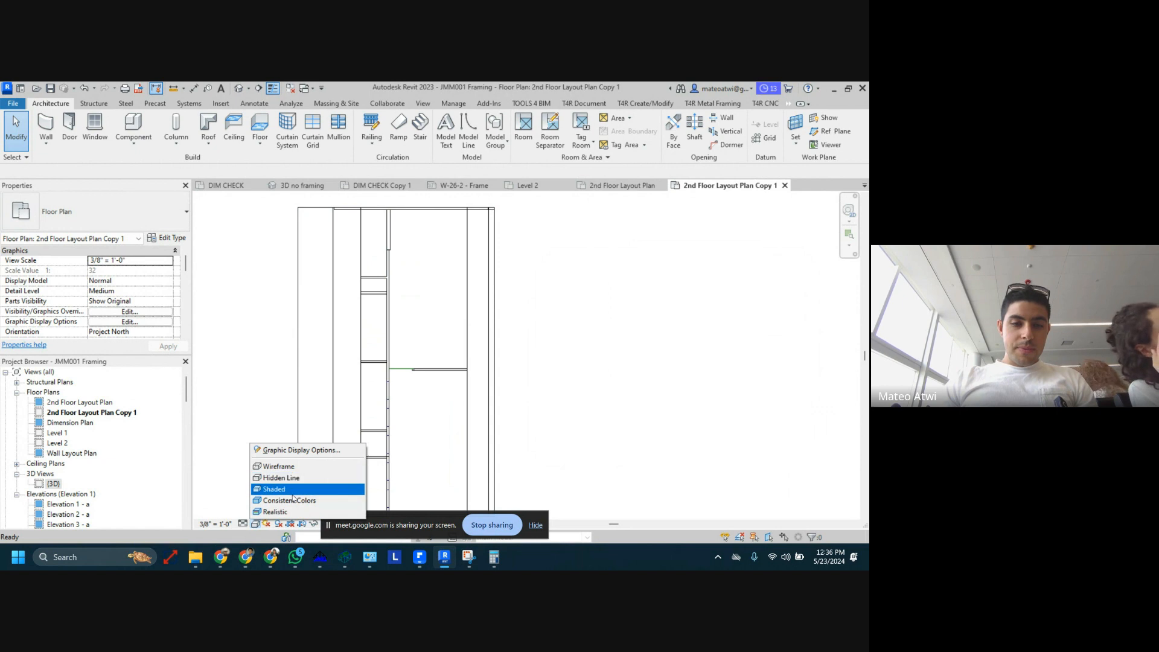
{"action": "left_click", "coordinate": [294, 500]}
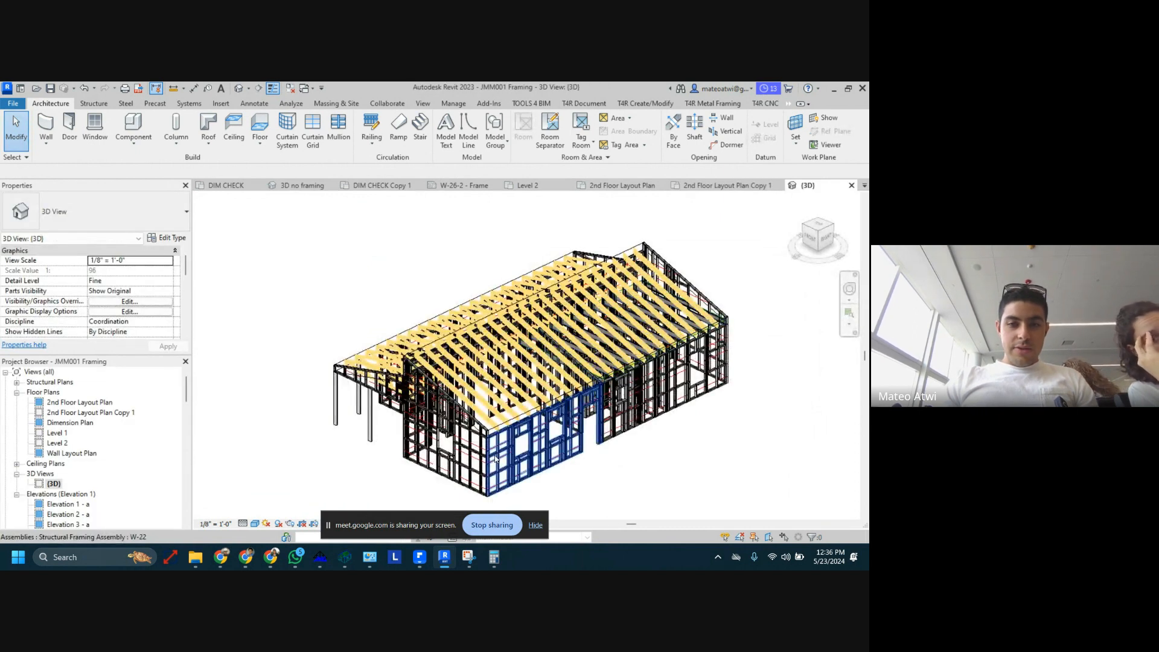
Apply the Consistent Colors visual style to the {3D} view
{"action": "scroll", "coordinate": [496, 458], "scroll_direction": "up", "scroll_amount": 3}
{"action": "left_click", "coordinate": [255, 524]}
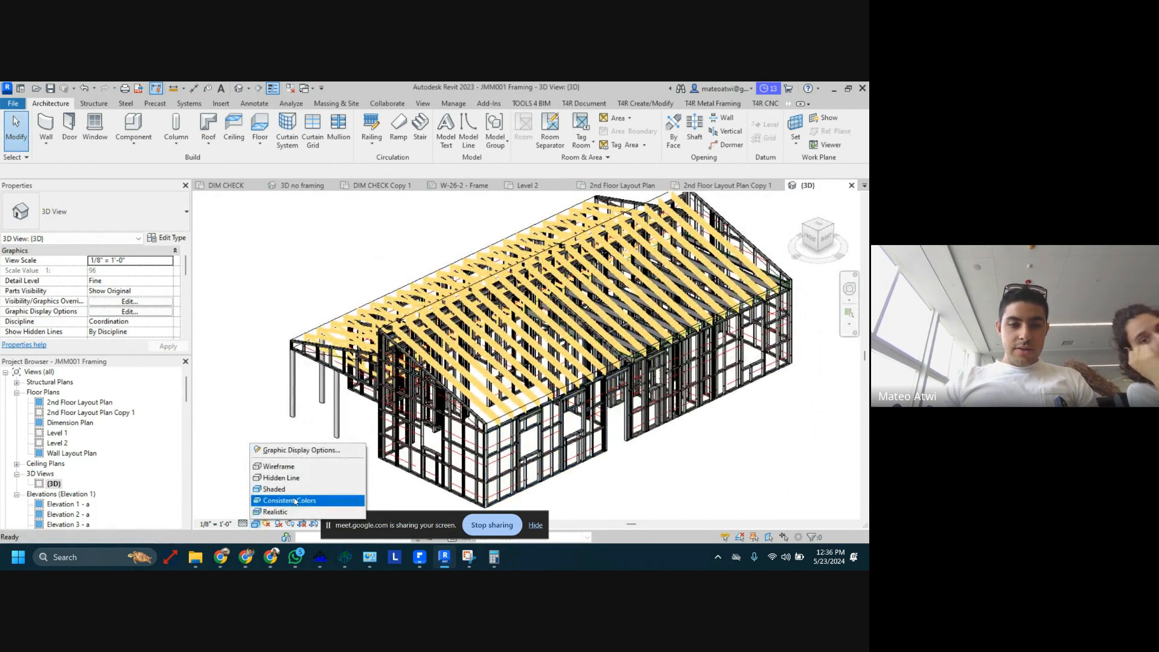
{"action": "left_click", "coordinate": [294, 500]}
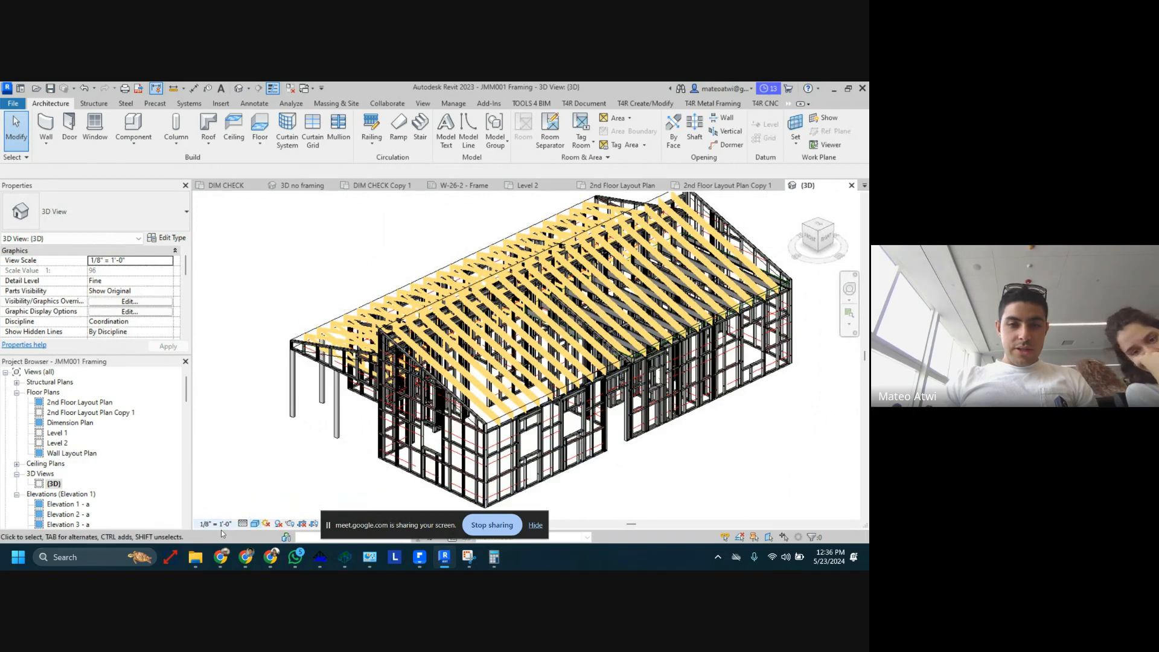
Change the {3D} view's detail level to Coarse and look closer at the wall framing
{"action": "left_click", "coordinate": [255, 524]}
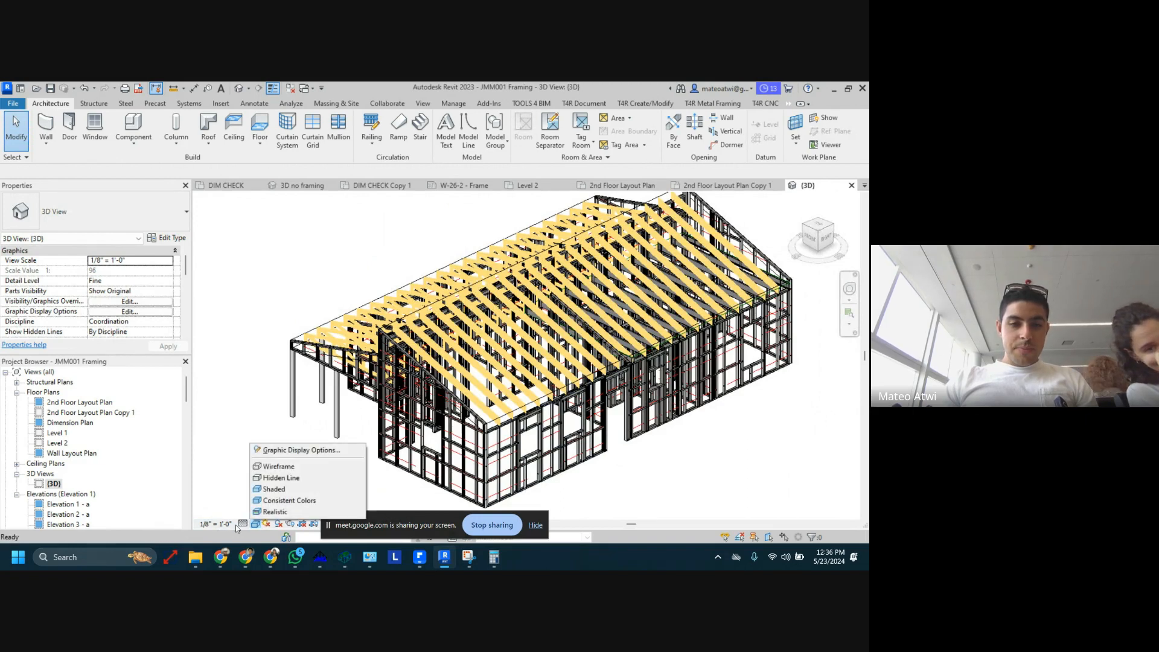
{"action": "left_click", "coordinate": [244, 525]}
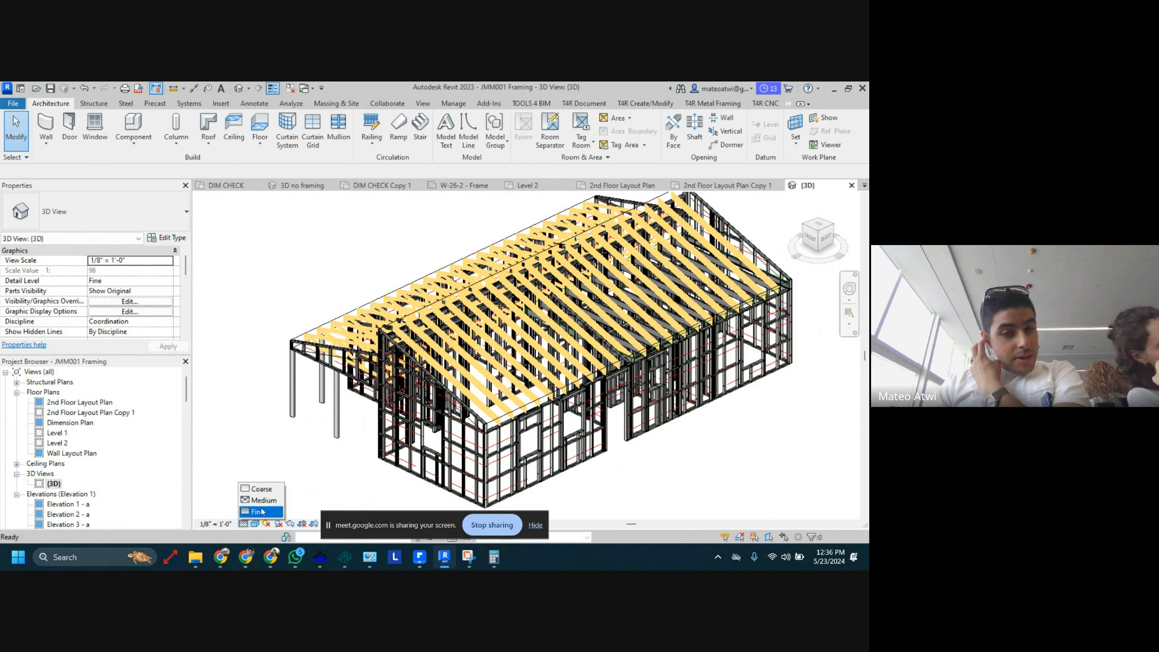
{"action": "left_click", "coordinate": [260, 489]}
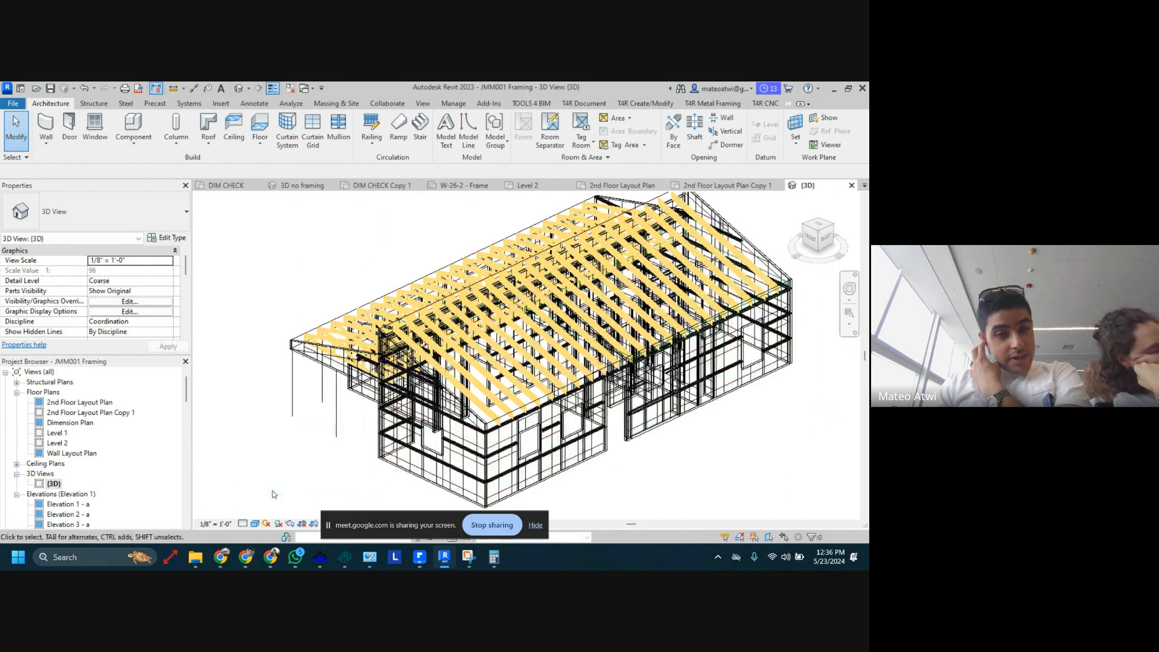
{"action": "scroll", "coordinate": [526, 441], "scroll_direction": "up", "scroll_amount": 5}
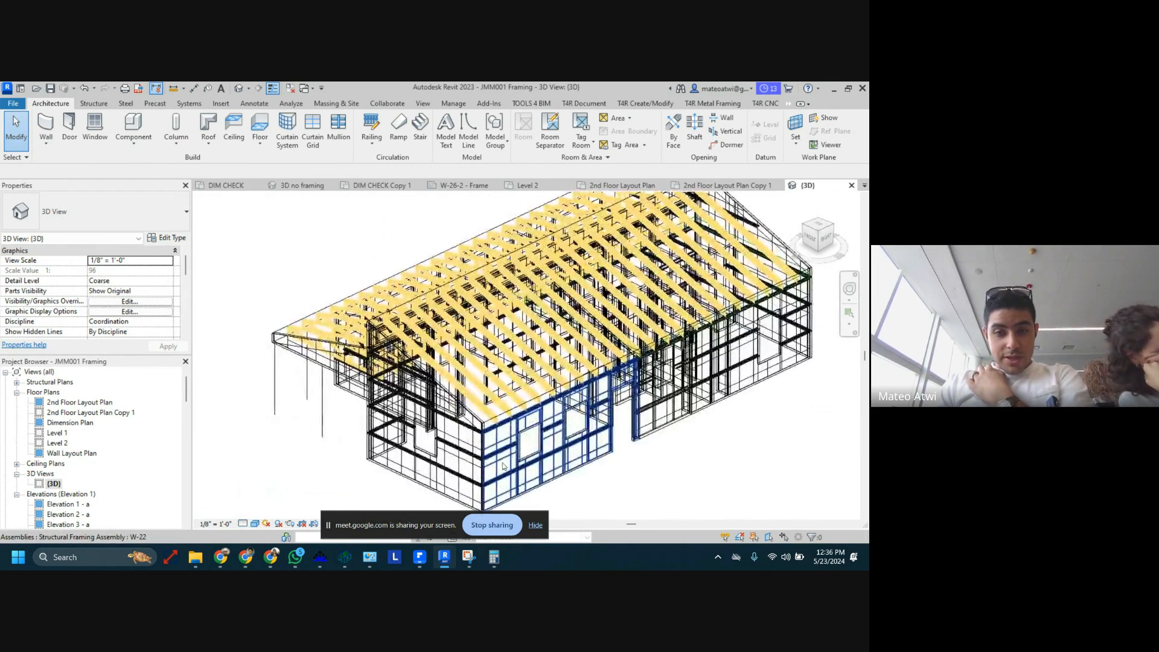
Set the {3D} view's detail level to Fine and look over the wall framing
{"action": "scroll", "coordinate": [503, 463], "scroll_direction": "up", "scroll_amount": 5}
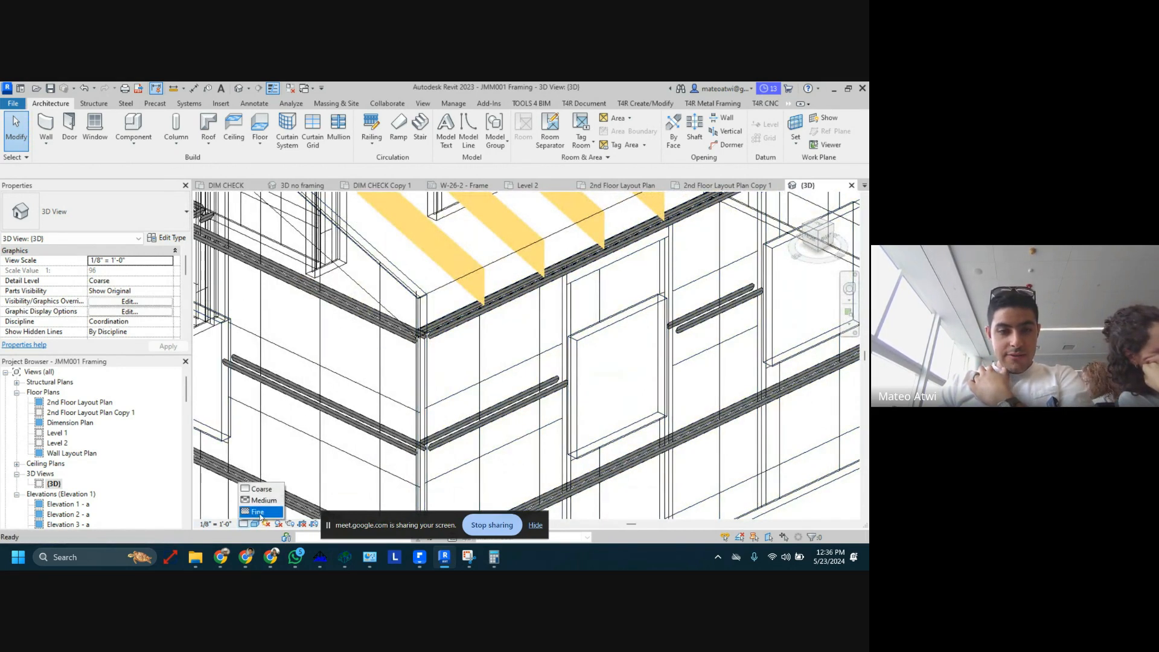
{"action": "left_click", "coordinate": [260, 517]}
{"action": "scroll", "coordinate": [423, 414], "scroll_direction": "down", "scroll_amount": 10}
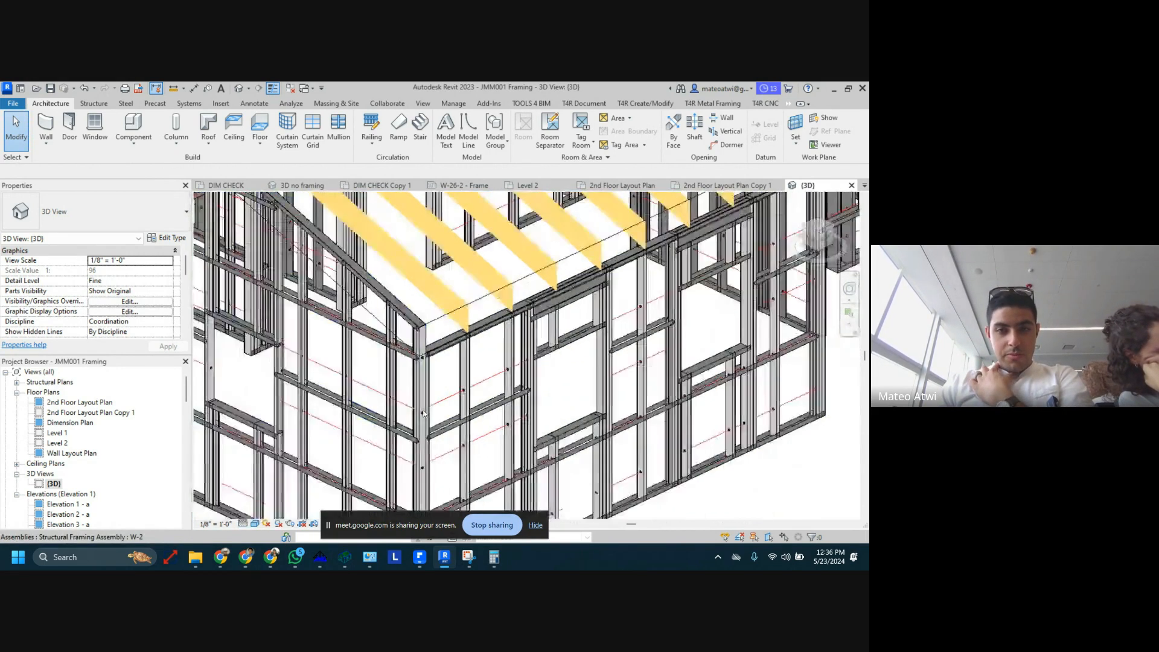
Show the crop region in 2nd Floor Layout Plan Copy 1 and lower its upper edge to crop away the upper part of the plan
{"action": "left_click", "coordinate": [326, 526]}
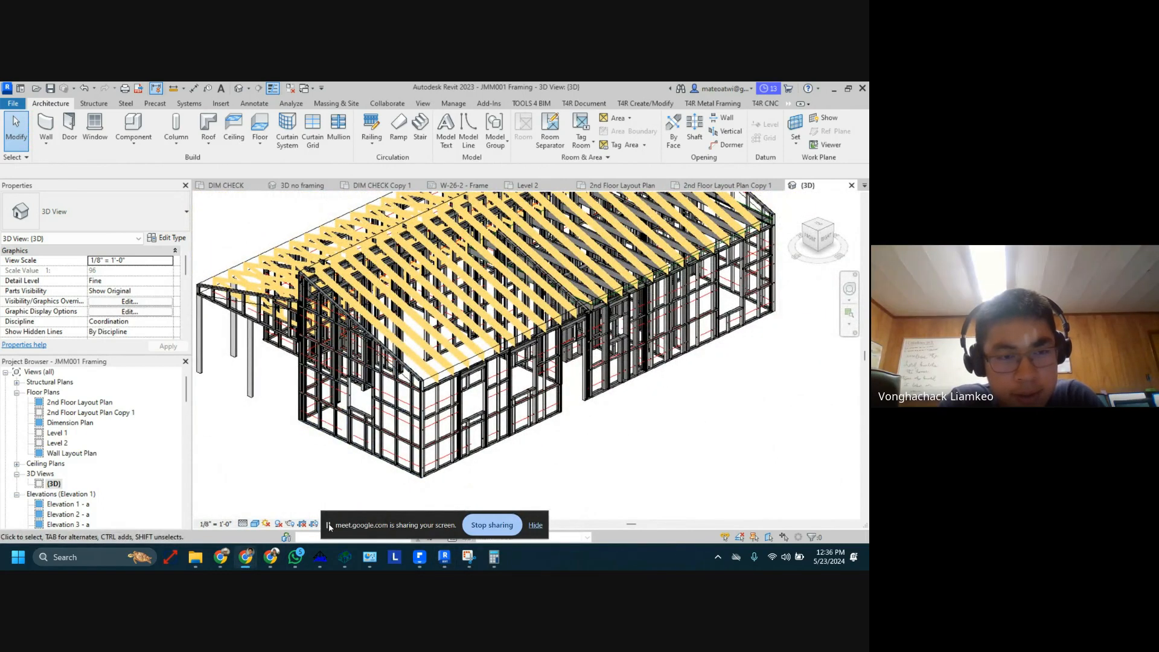
{"action": "left_click_drag", "start_coordinate": [329, 527], "coordinate": [613, 469]}
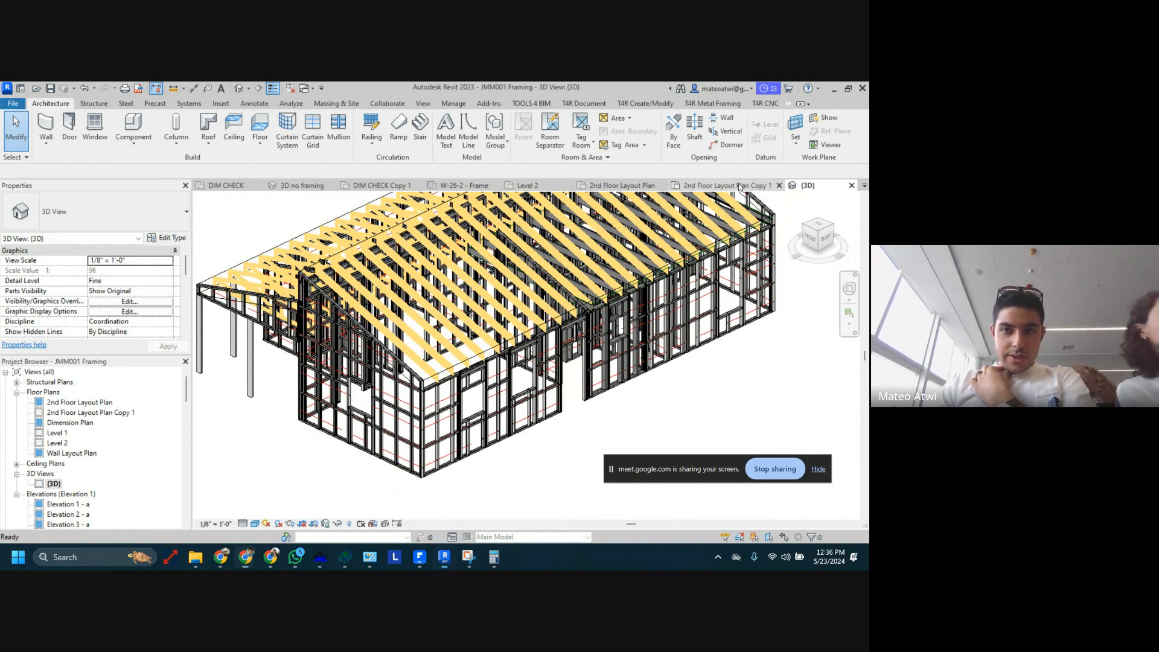
{"action": "left_click", "coordinate": [720, 186]}
{"action": "scroll", "coordinate": [381, 434], "scroll_direction": "down", "scroll_amount": 3}
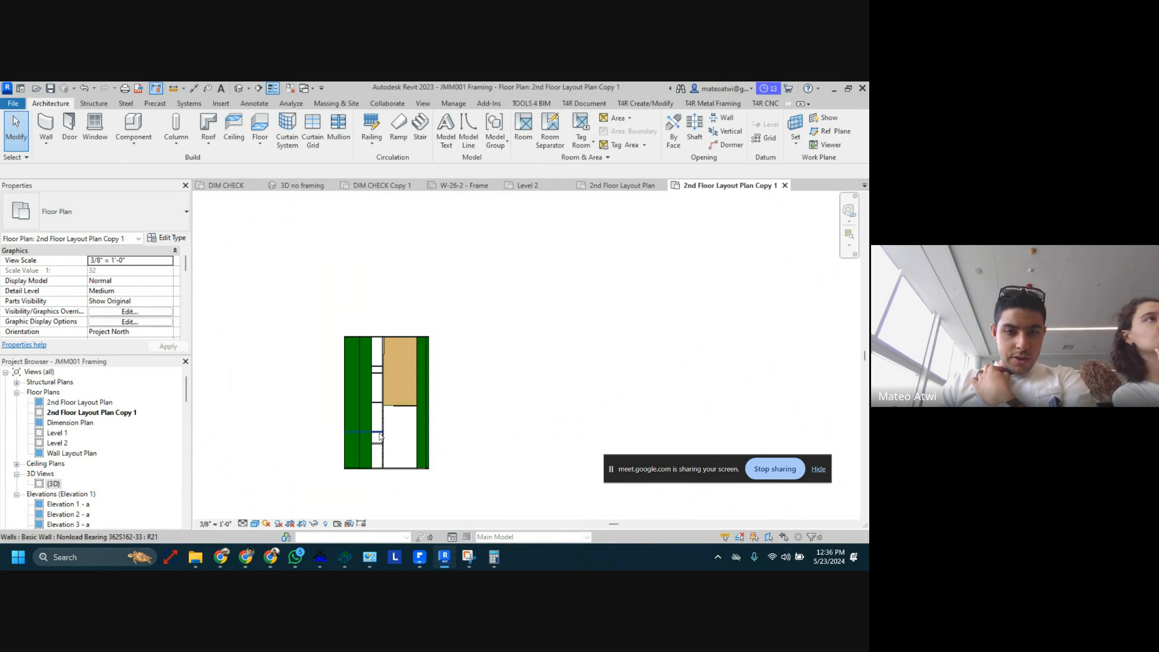
{"action": "left_click", "coordinate": [302, 524]}
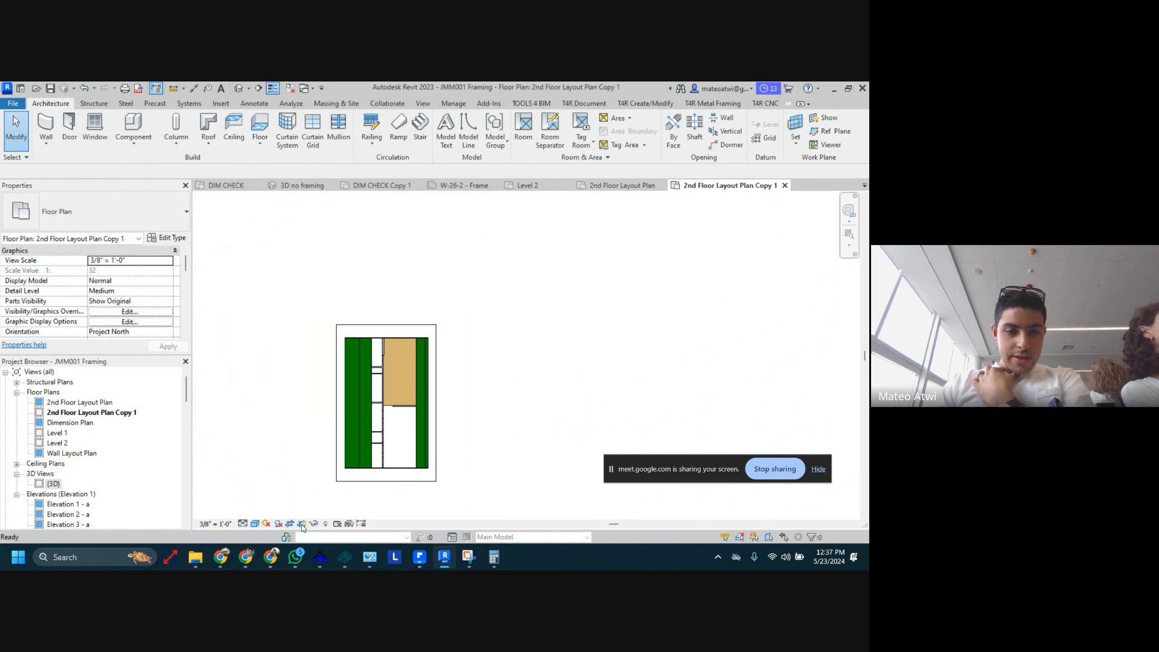
{"action": "left_click", "coordinate": [338, 408]}
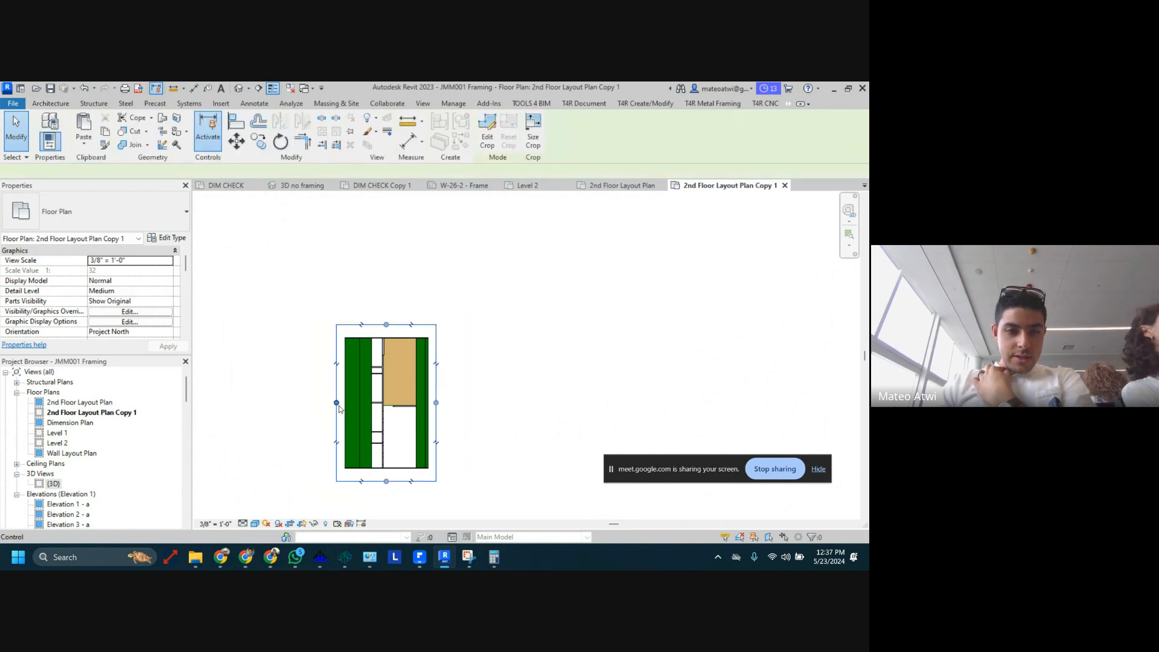
{"action": "mouse_move", "coordinate": [339, 409]}
{"action": "left_mouse_down"}
{"action": "mouse_move", "coordinate": [299, 406]}
{"action": "mouse_move", "coordinate": [337, 403]}
{"action": "left_mouse_up"}
{"action": "left_click_drag", "start_coordinate": [386, 325], "coordinate": [383, 385]}
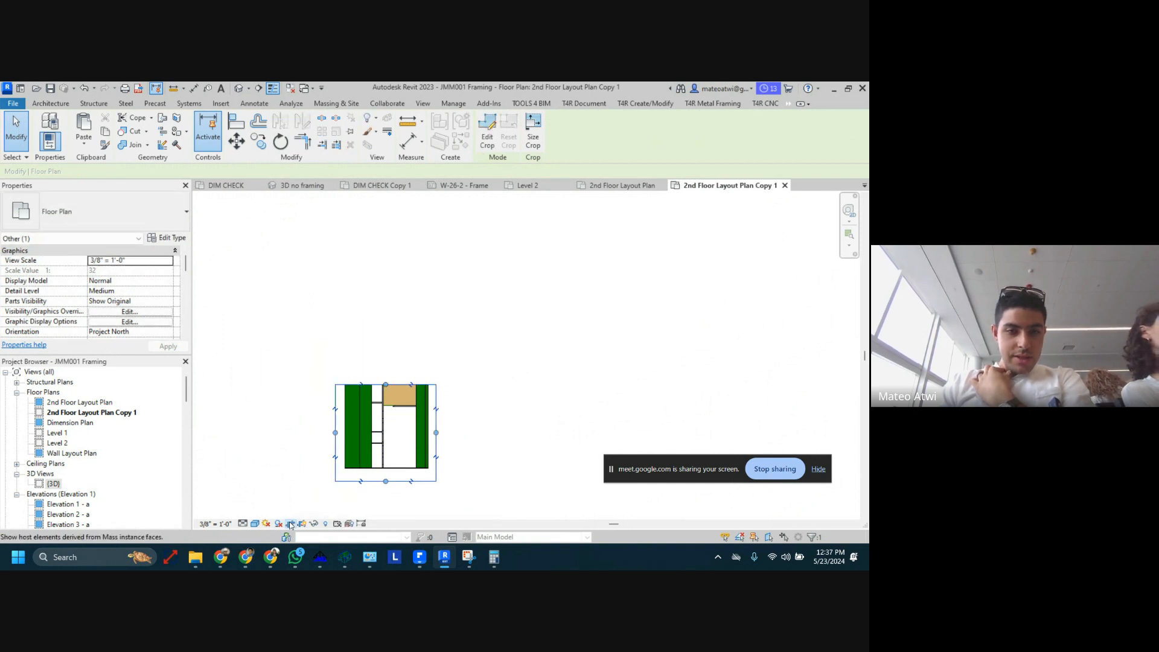
{"action": "key", "text": "Escape"}
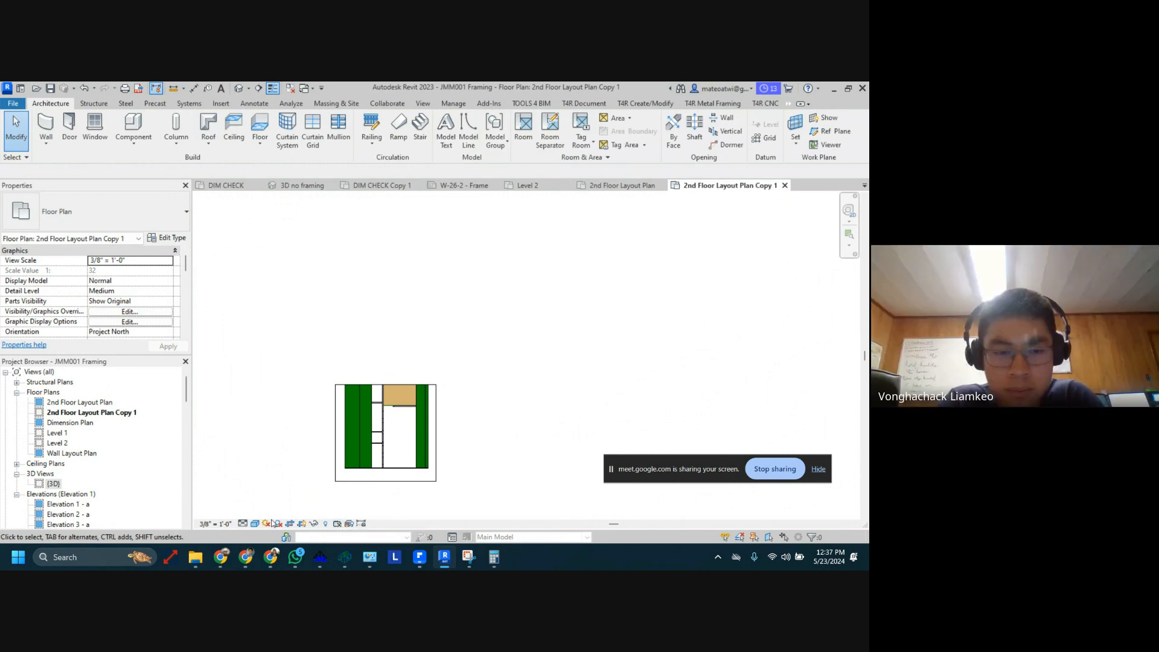
Switch to the ZCB001 REVIT IMPORT model's {3D} view and look over the whole building framing
{"action": "left_click", "coordinate": [644, 185]}
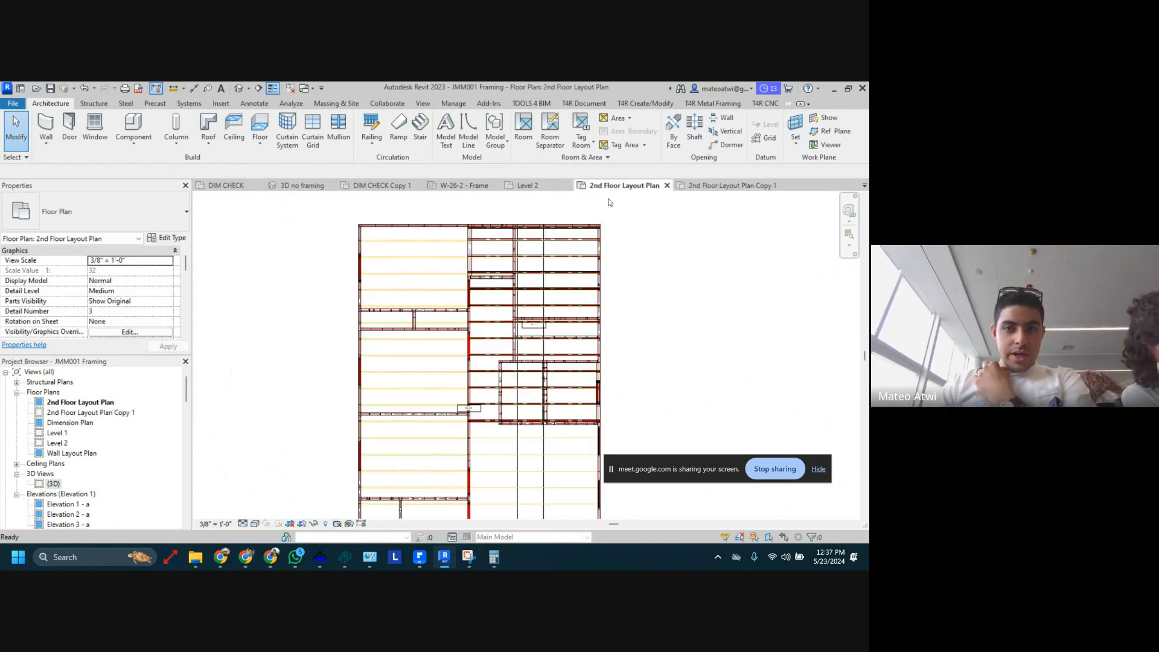
{"action": "left_click", "coordinate": [367, 187]}
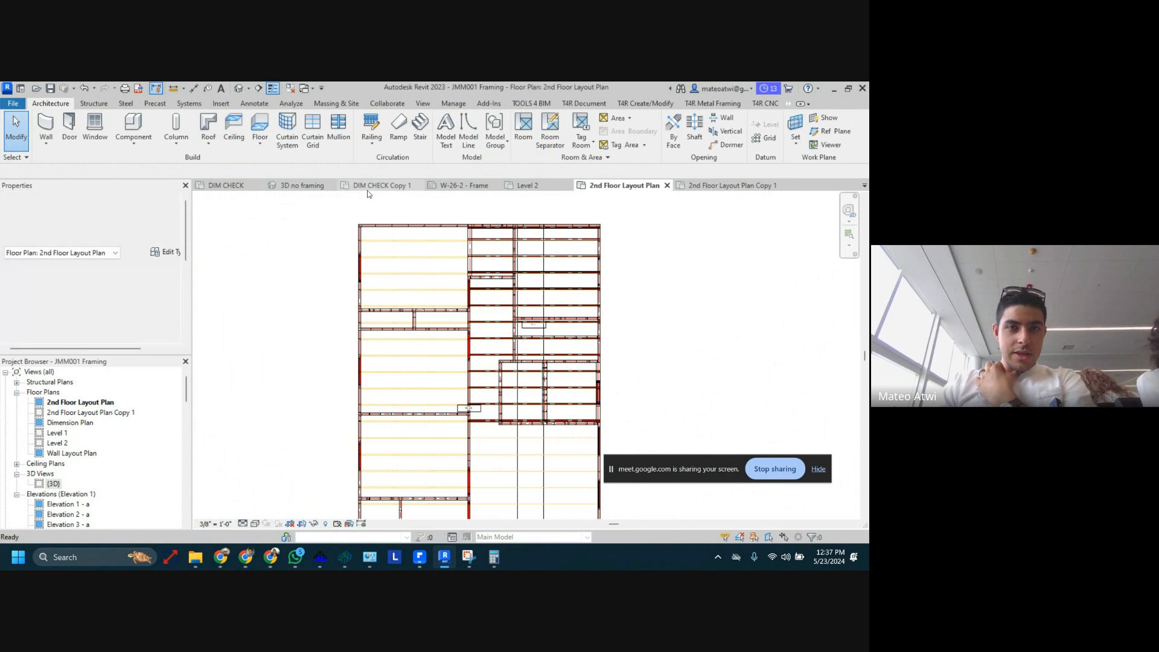
{"action": "left_click", "coordinate": [301, 186]}
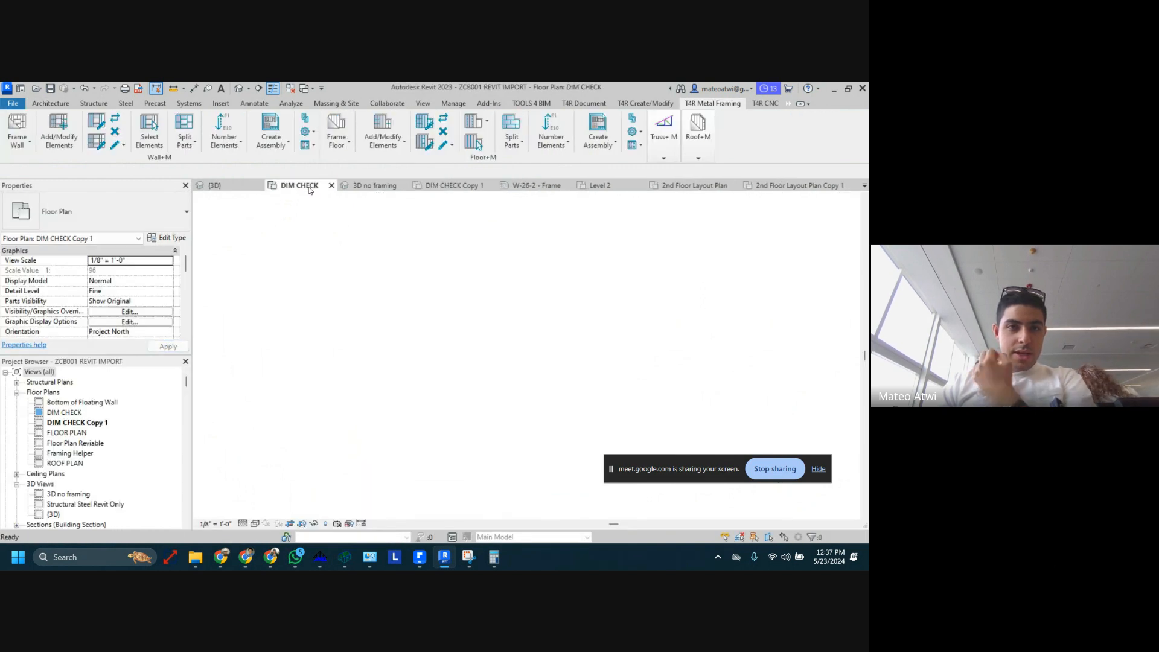
{"action": "left_click", "coordinate": [214, 185]}
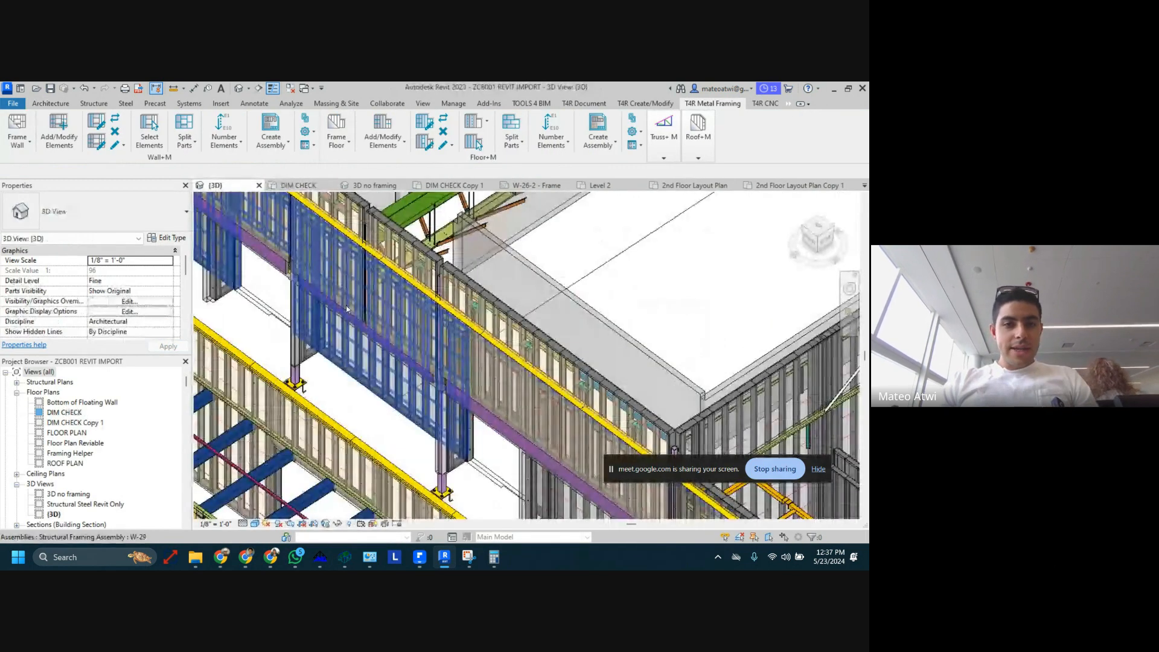
{"action": "scroll", "coordinate": [338, 302], "scroll_direction": "down", "scroll_amount": 2}
{"action": "scroll", "coordinate": [347, 309], "scroll_direction": "down", "scroll_amount": 1}
{"action": "scroll", "coordinate": [347, 309], "scroll_direction": "down", "scroll_amount": 3}
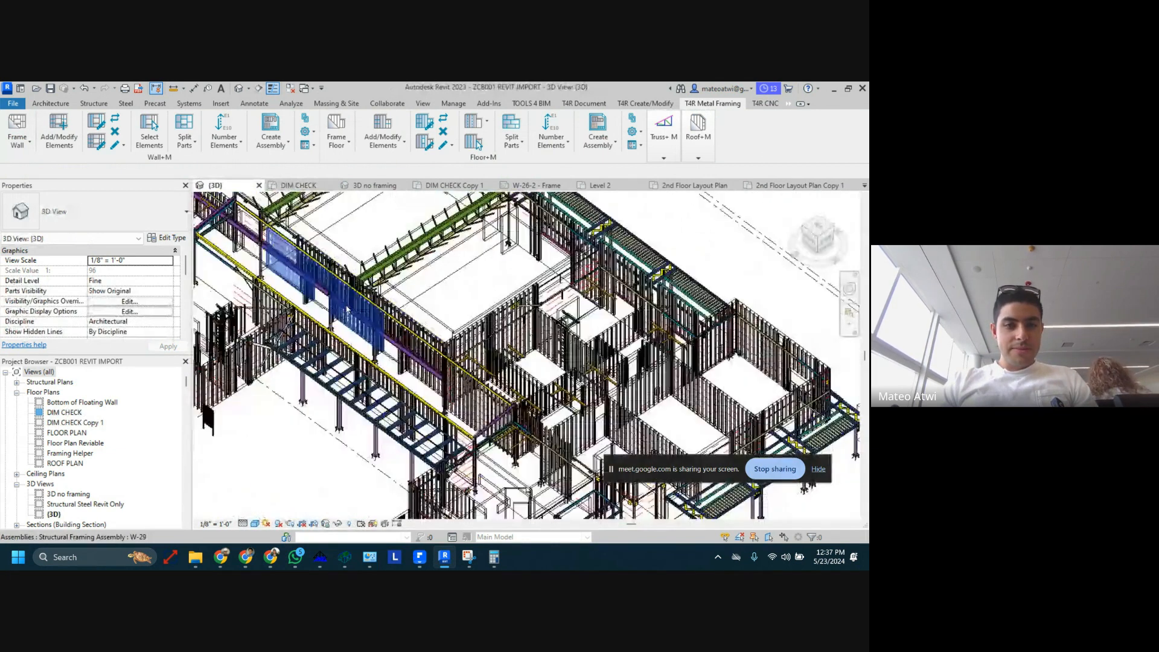
{"action": "scroll", "coordinate": [489, 323], "scroll_direction": "down", "scroll_amount": 2}
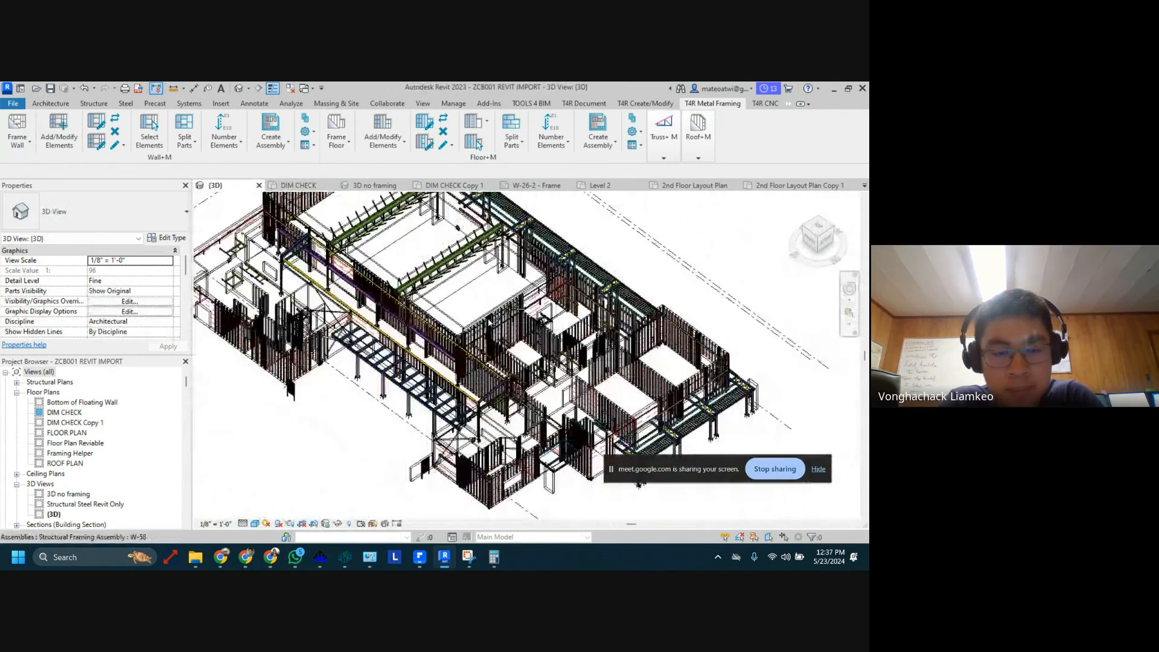
Open the DIM CHECK Copy 1 floor plan and examine the Hide in View options for the wall tagged 103A
{"action": "double_click", "coordinate": [71, 422]}
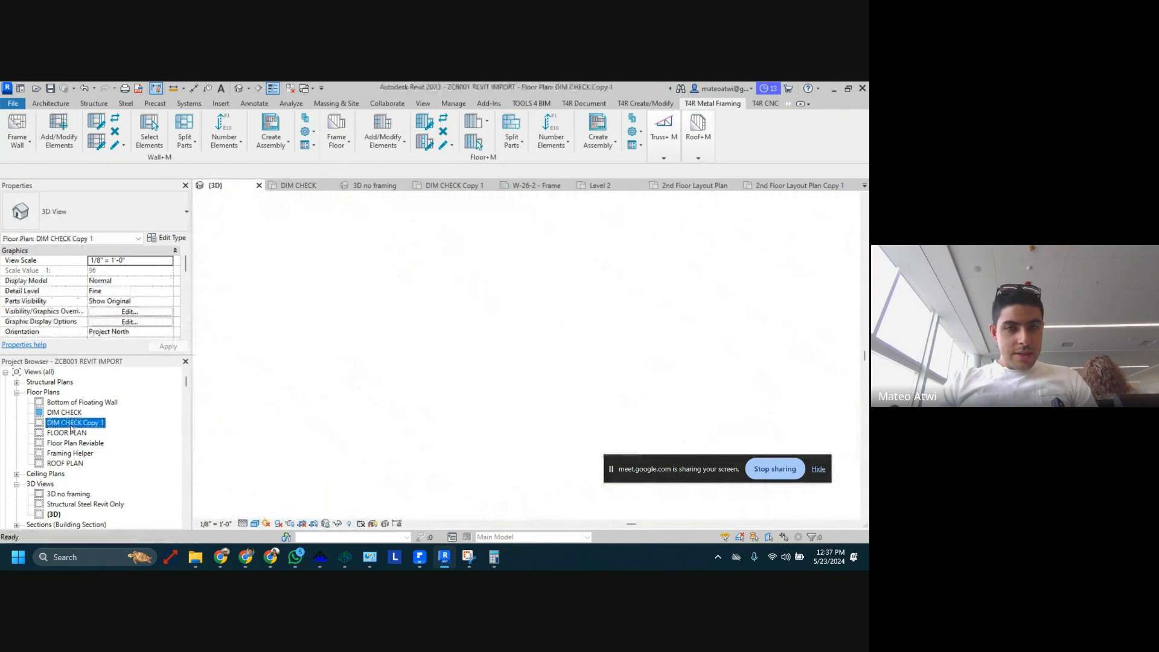
{"action": "scroll", "coordinate": [498, 415], "scroll_direction": "down", "scroll_amount": 4}
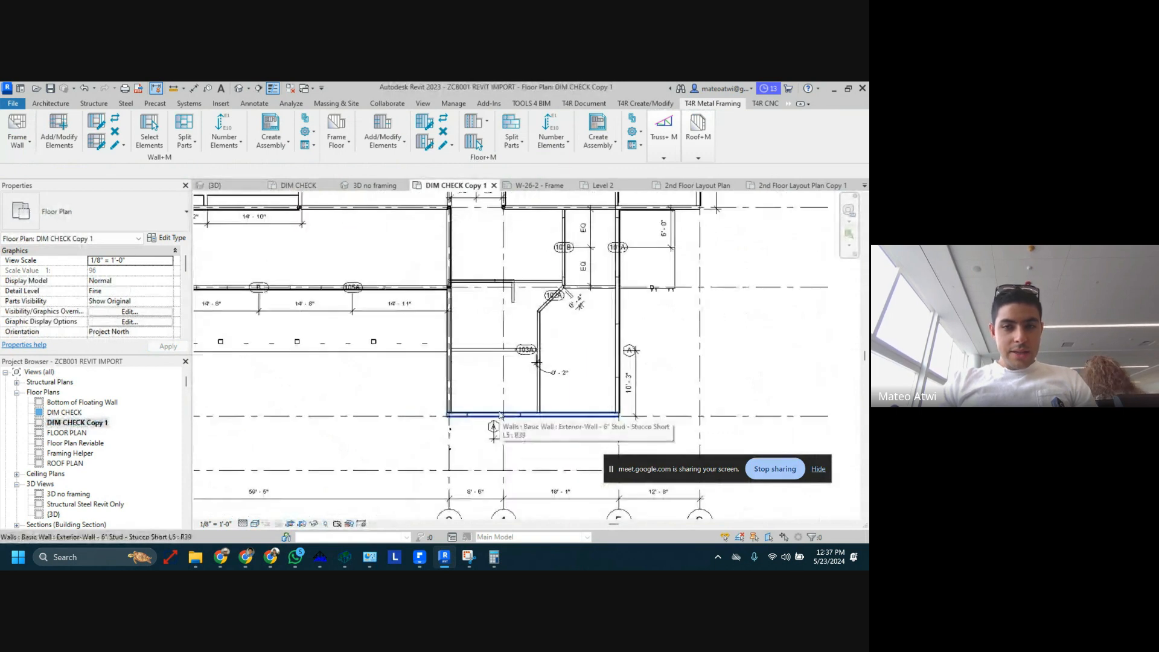
{"action": "left_click", "coordinate": [493, 355]}
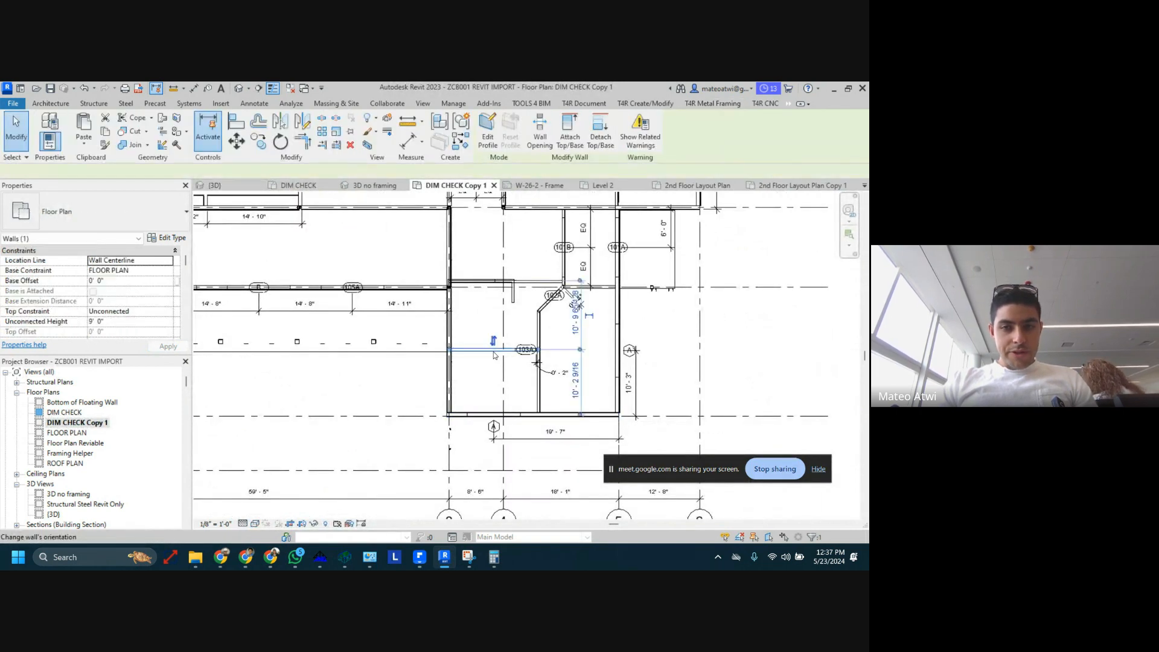
{"action": "scroll", "coordinate": [493, 353], "scroll_direction": "up", "scroll_amount": 3}
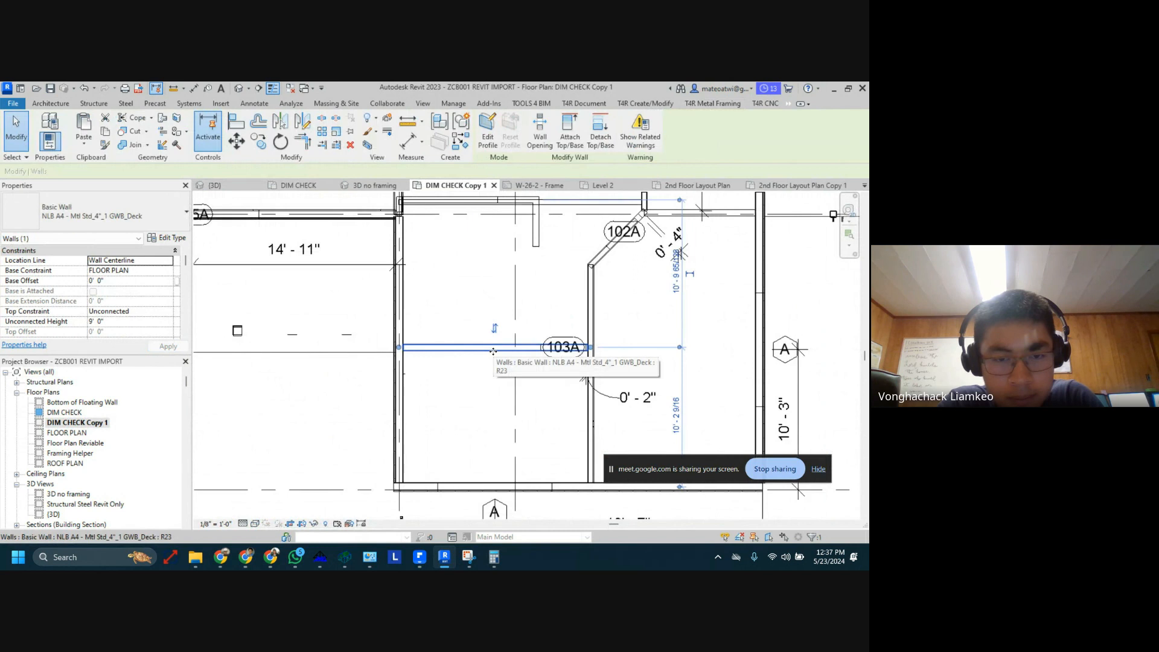
{"action": "right_click", "coordinate": [493, 352]}
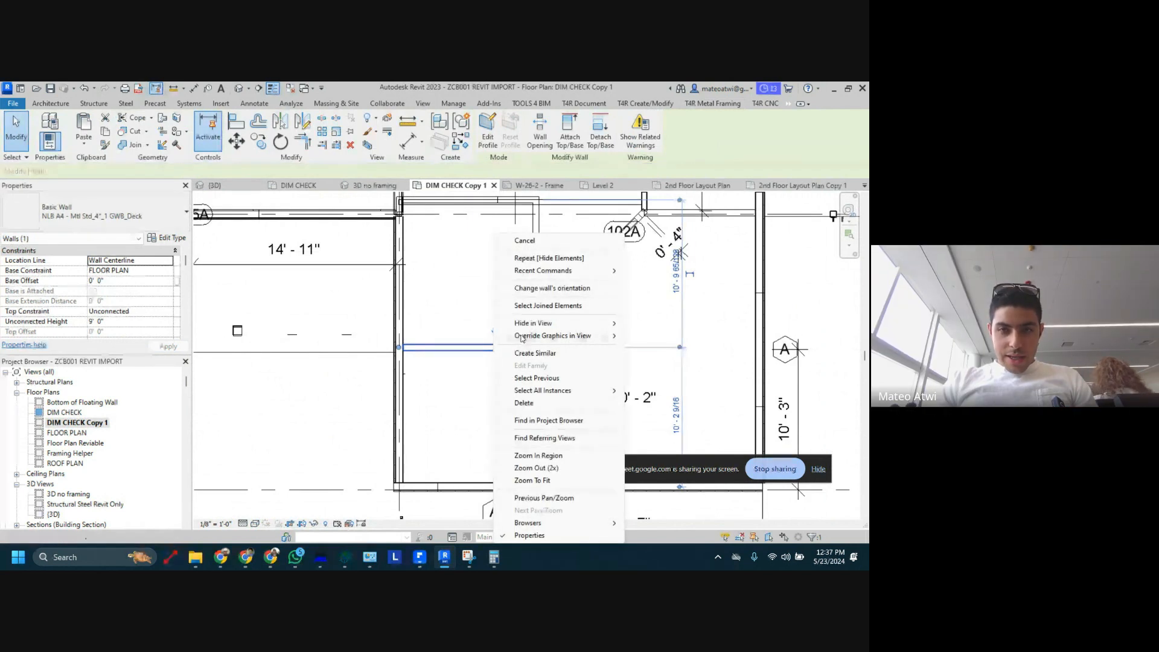
{"action": "mouse_move", "coordinate": [539, 326]}
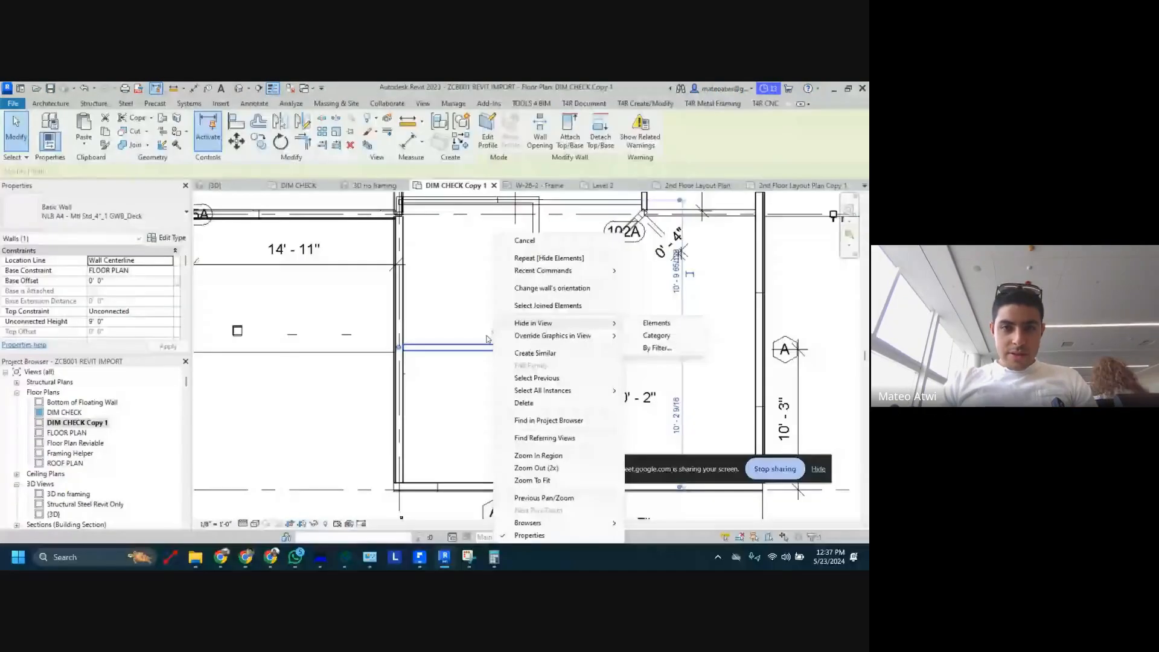
{"action": "key", "text": "Escape"}
{"action": "key", "text": "Escape"}
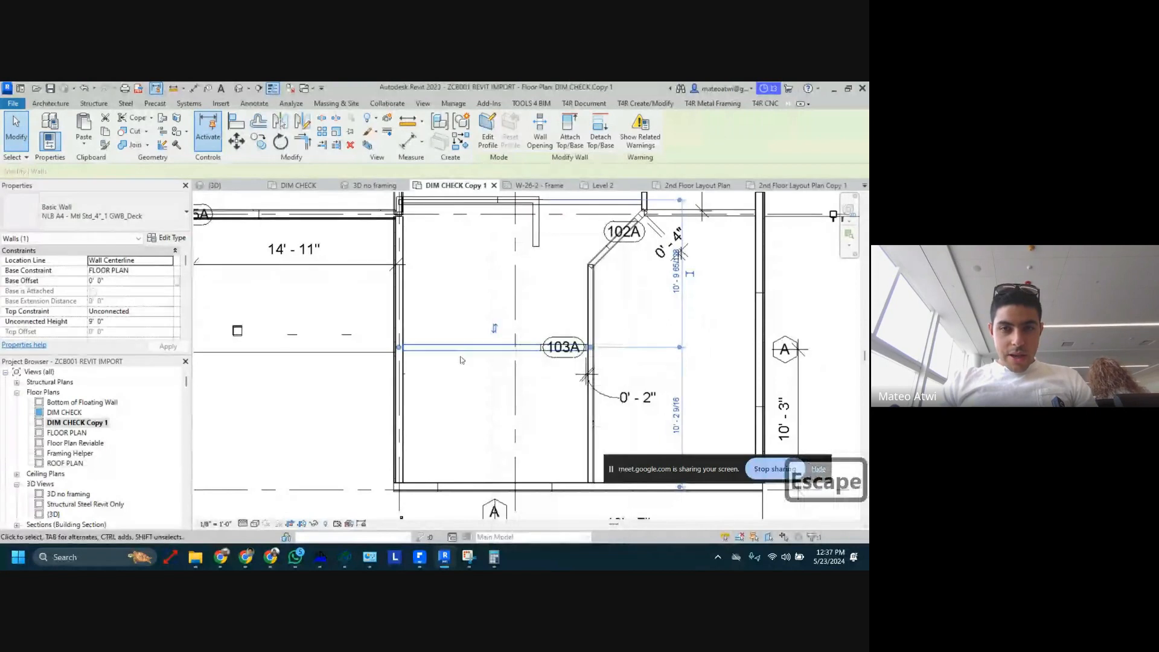
Hide the wall tagged 103A in the plan, and undo that hiding
{"action": "key", "text": "Escape"}
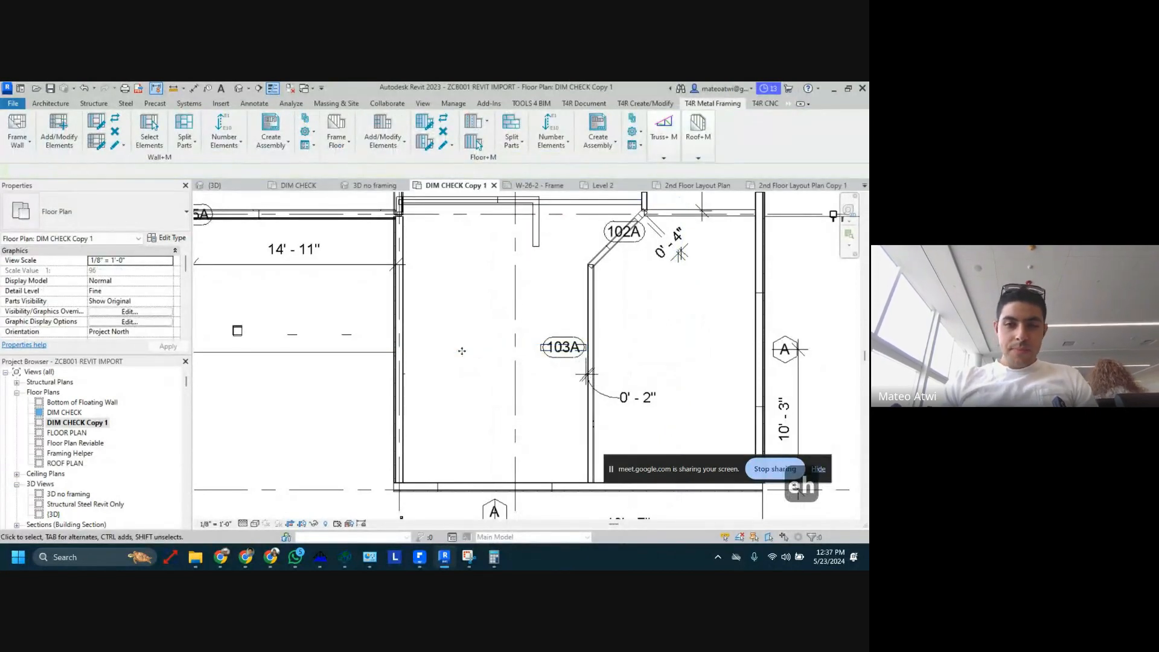
{"action": "key", "text": "ctrl+z"}
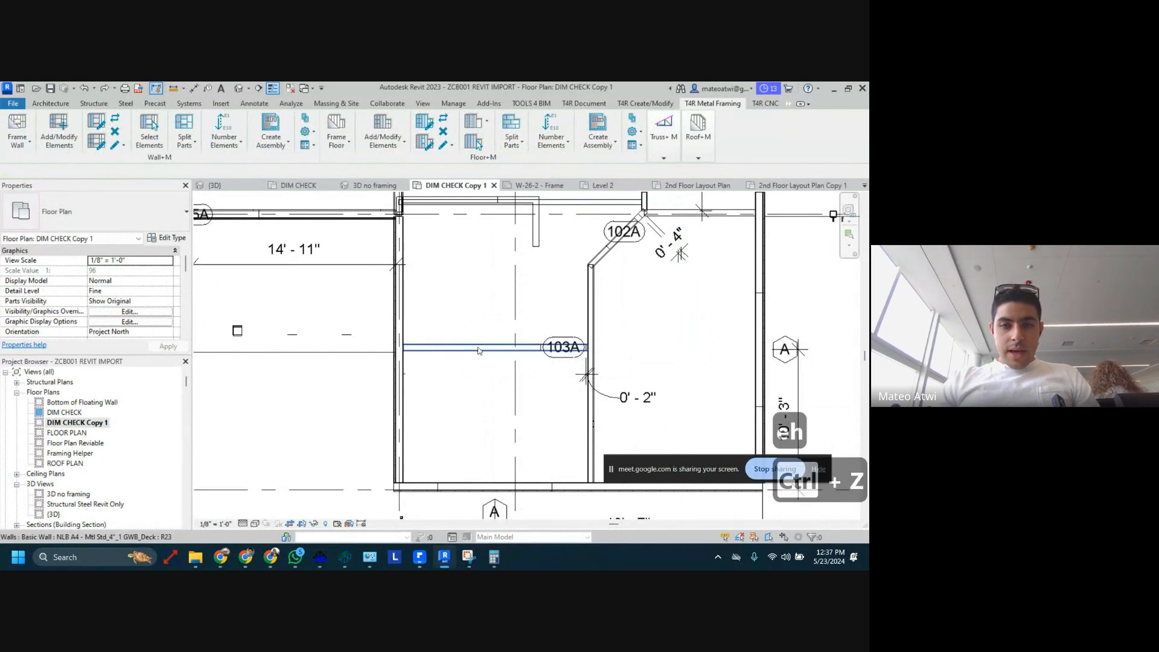
{"action": "key", "text": "ctrl+z"}
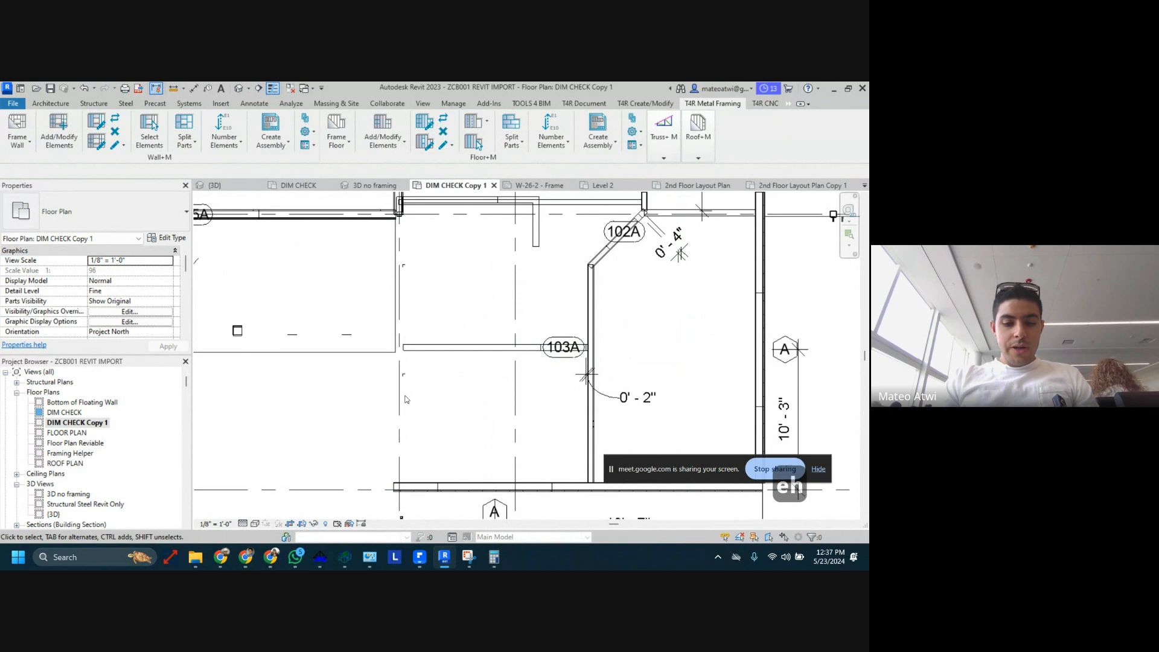
Reveal the plan's hidden elements, select wall assembly W-40, and leave Reveal Hidden Elements mode
{"action": "key", "text": "r"}
{"action": "key", "text": "h"}
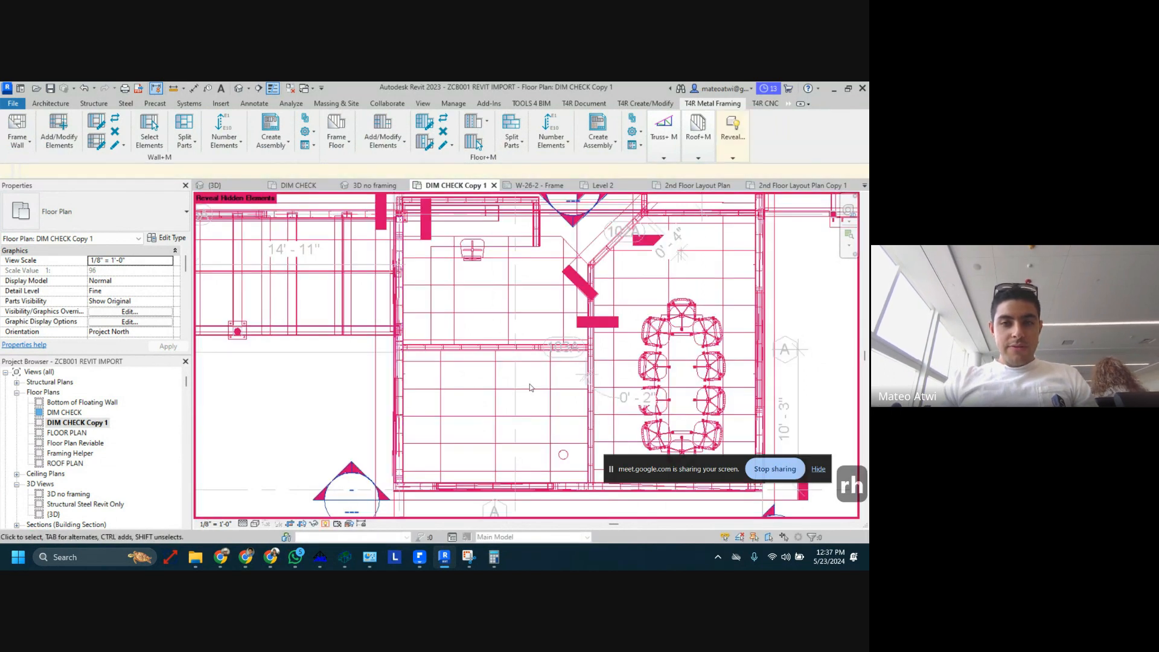
{"action": "scroll", "coordinate": [529, 387], "scroll_direction": "down", "scroll_amount": 1}
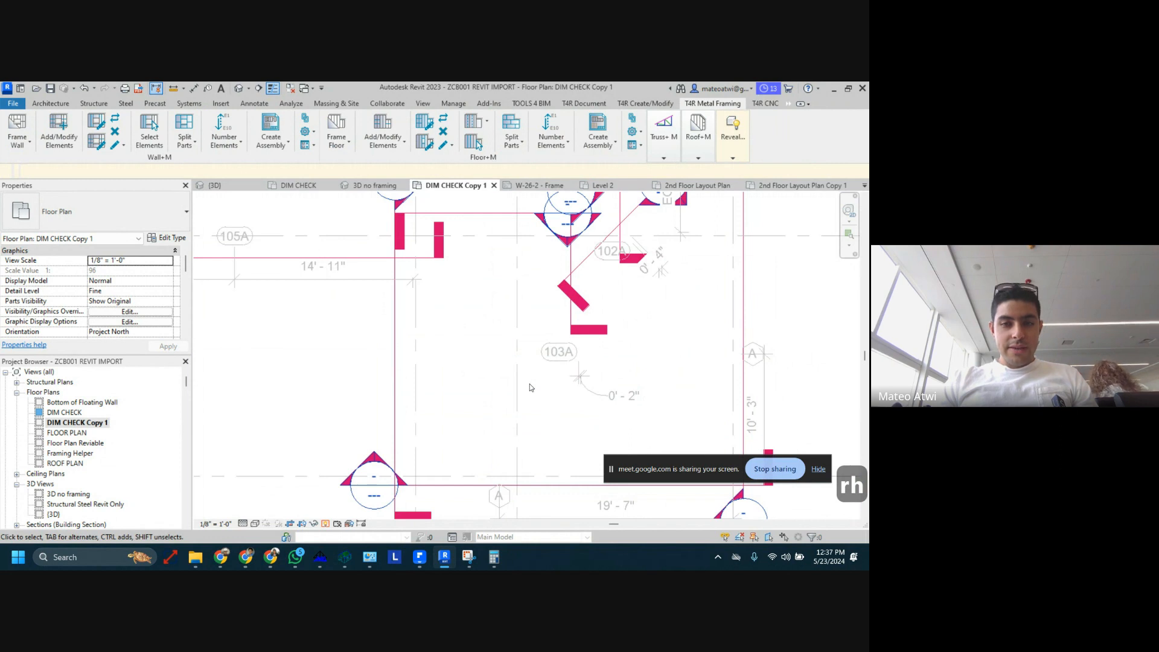
{"action": "scroll", "coordinate": [529, 388], "scroll_direction": "down", "scroll_amount": 2}
{"action": "scroll", "coordinate": [462, 393], "scroll_direction": "up", "scroll_amount": 5}
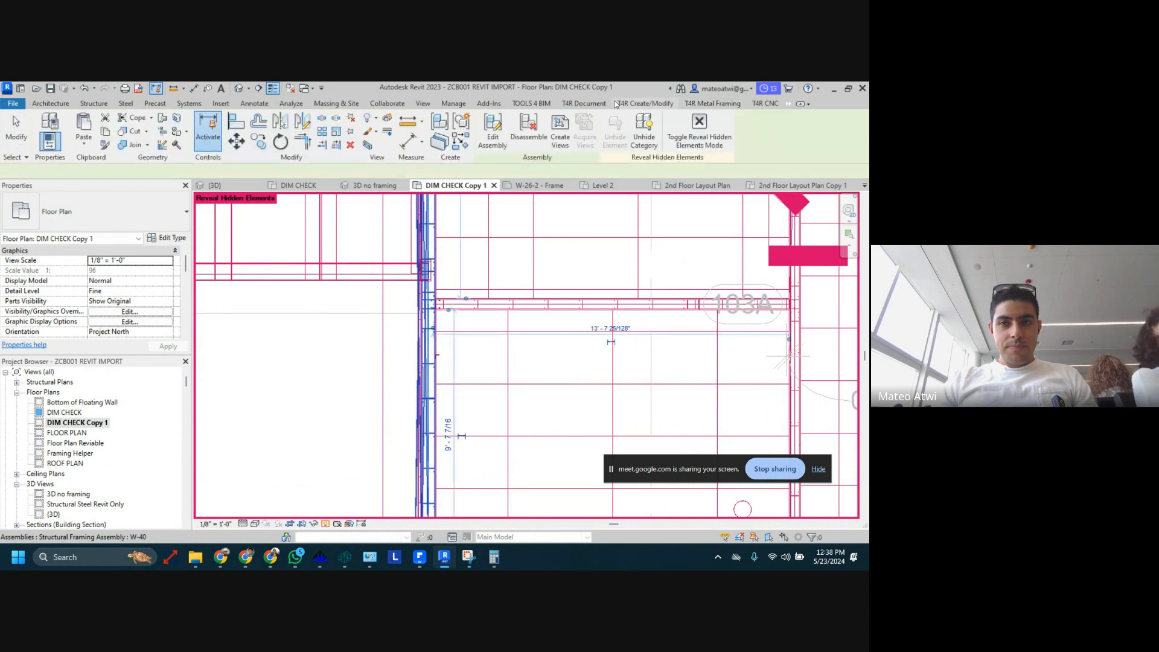
{"action": "left_click", "coordinate": [700, 128]}
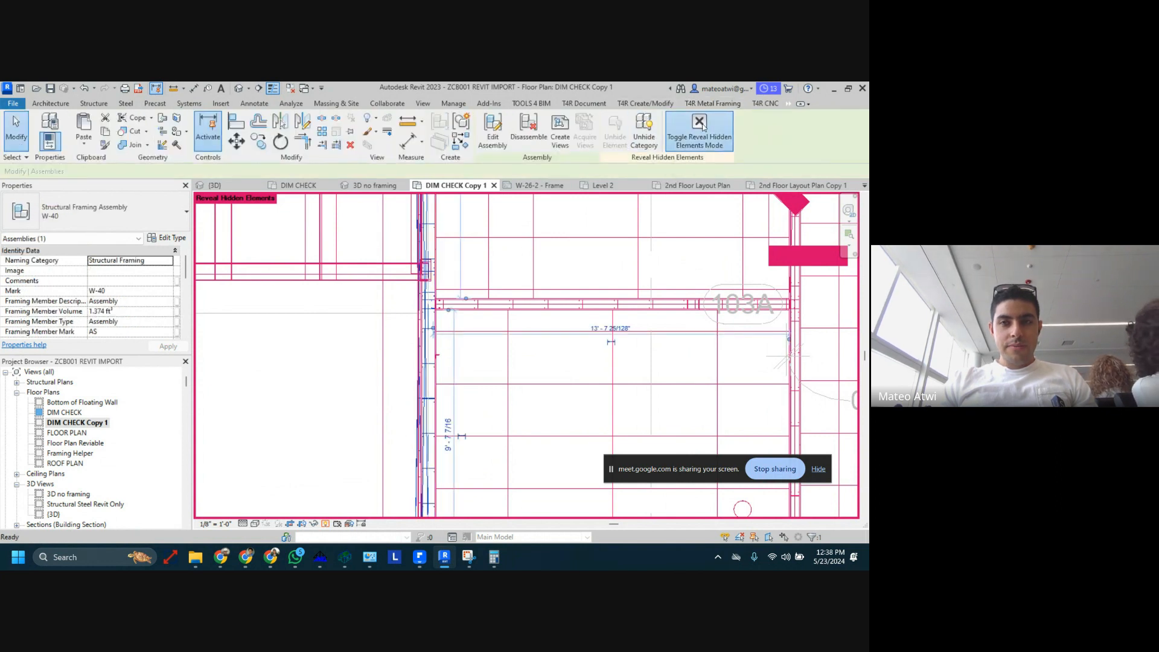
Undo the Reveal Hidden Elements toggles and the hiding of the wall along grid 3
{"action": "key", "text": "ctrl+z"}
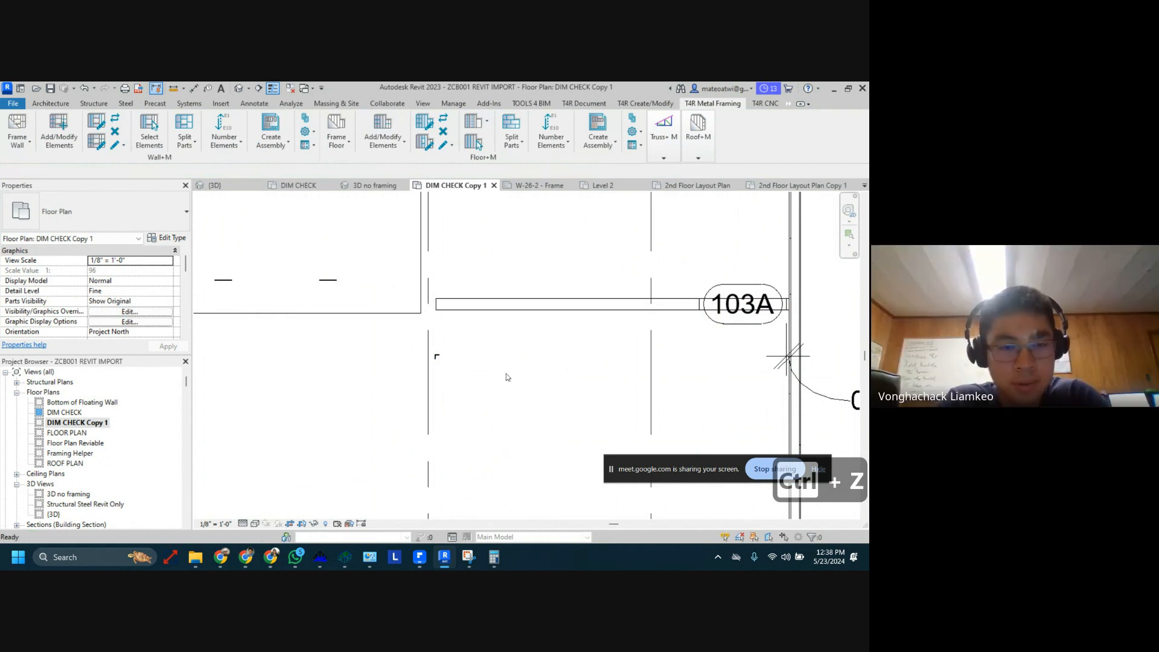
{"action": "key", "text": "ctrl+z"}
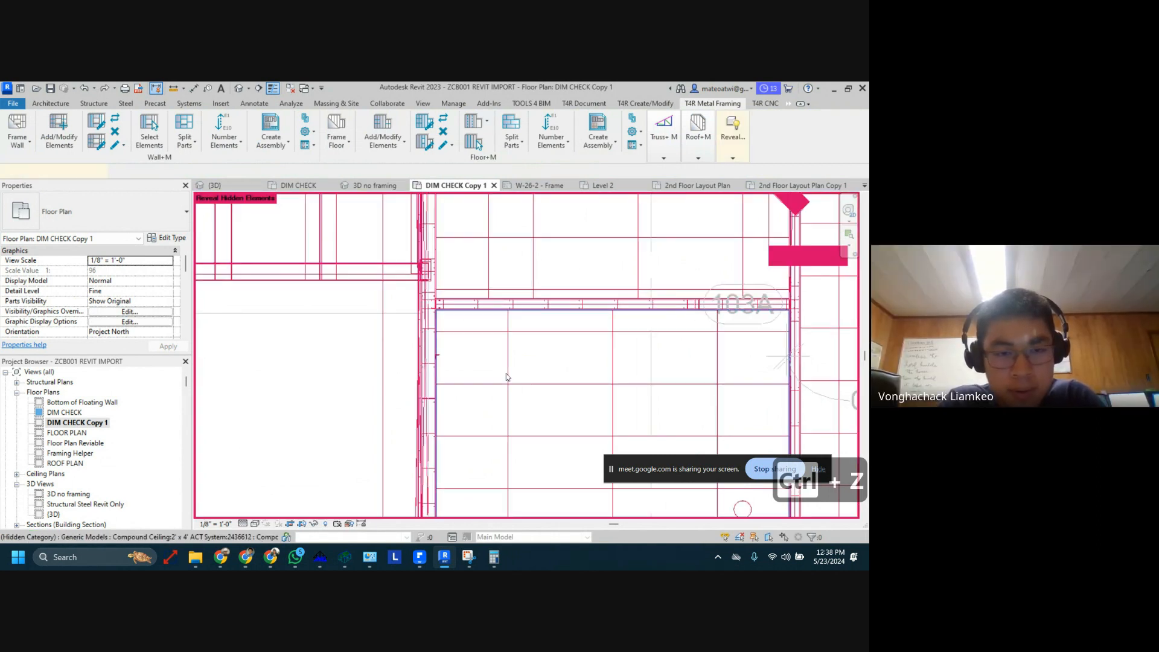
{"action": "key", "text": "ctrl+z"}
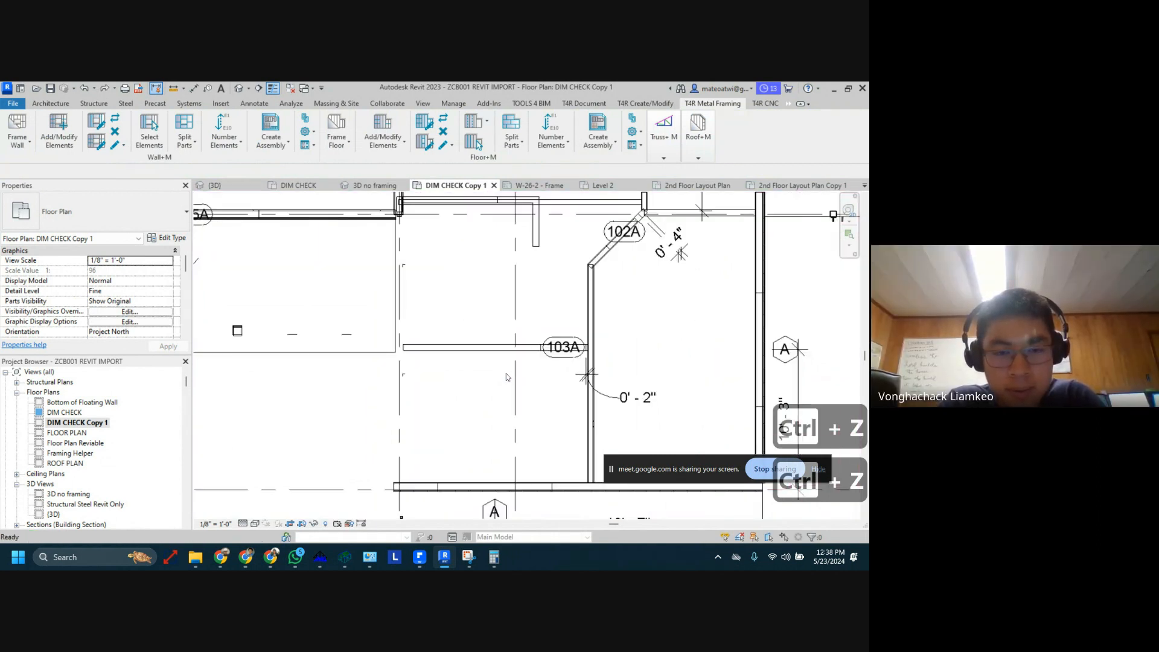
{"action": "scroll", "coordinate": [506, 377], "scroll_direction": "down", "scroll_amount": 2}
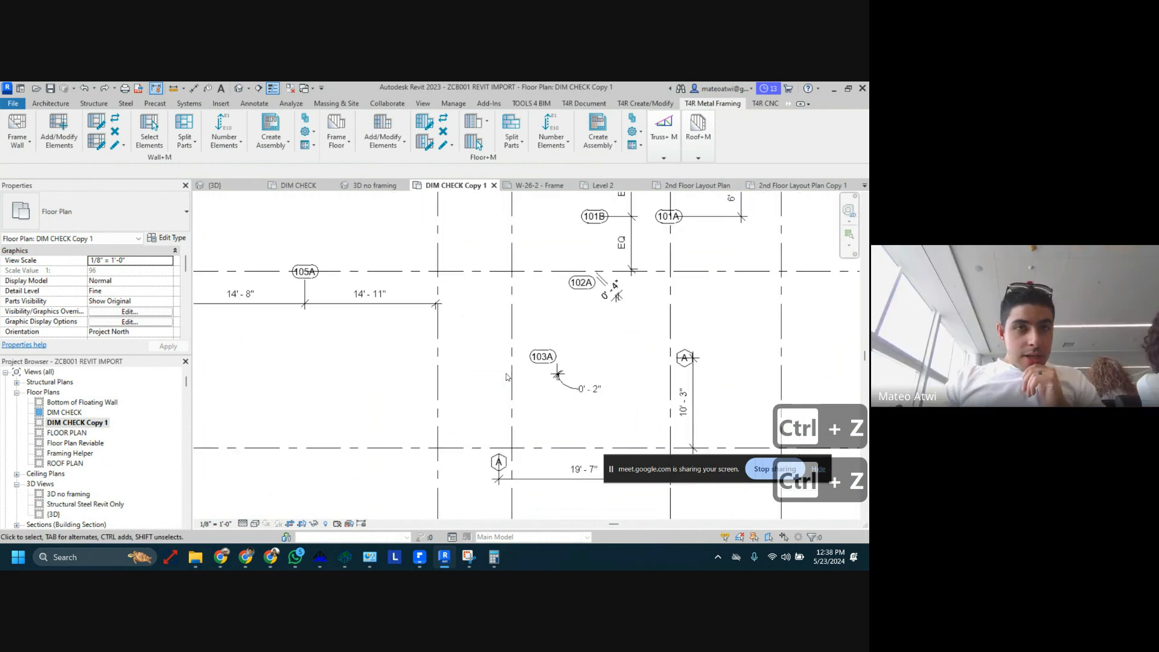
{"action": "scroll", "coordinate": [505, 276], "scroll_direction": "down", "scroll_amount": 2}
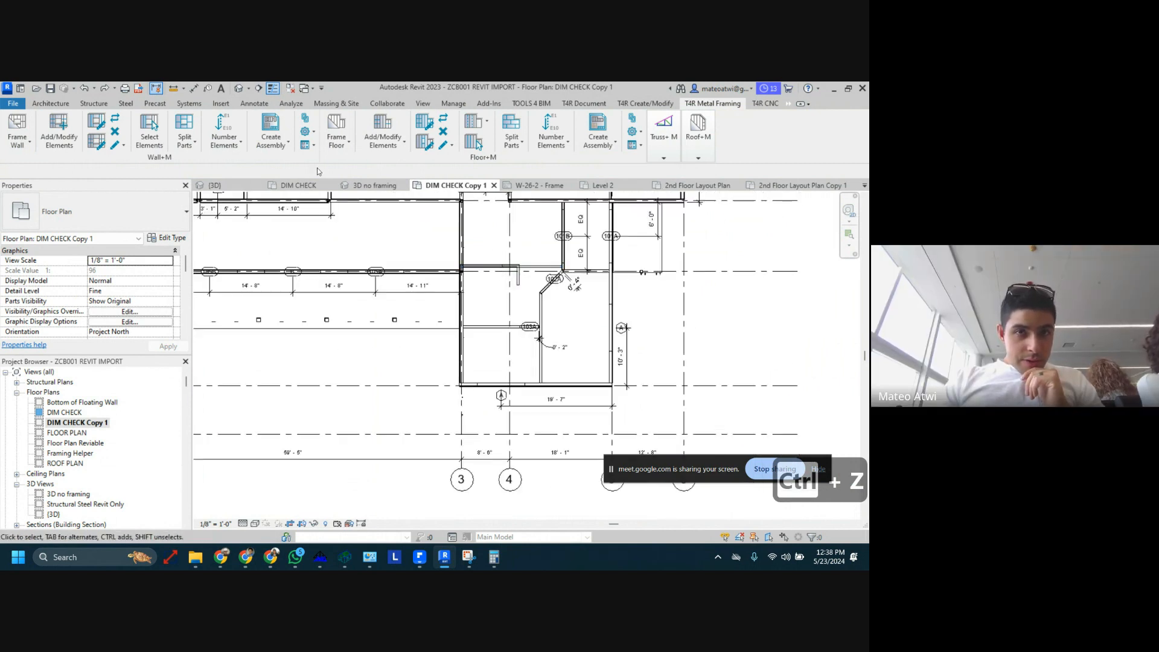
Close the W-26-2 - Frame view
{"action": "left_click", "coordinate": [571, 185]}
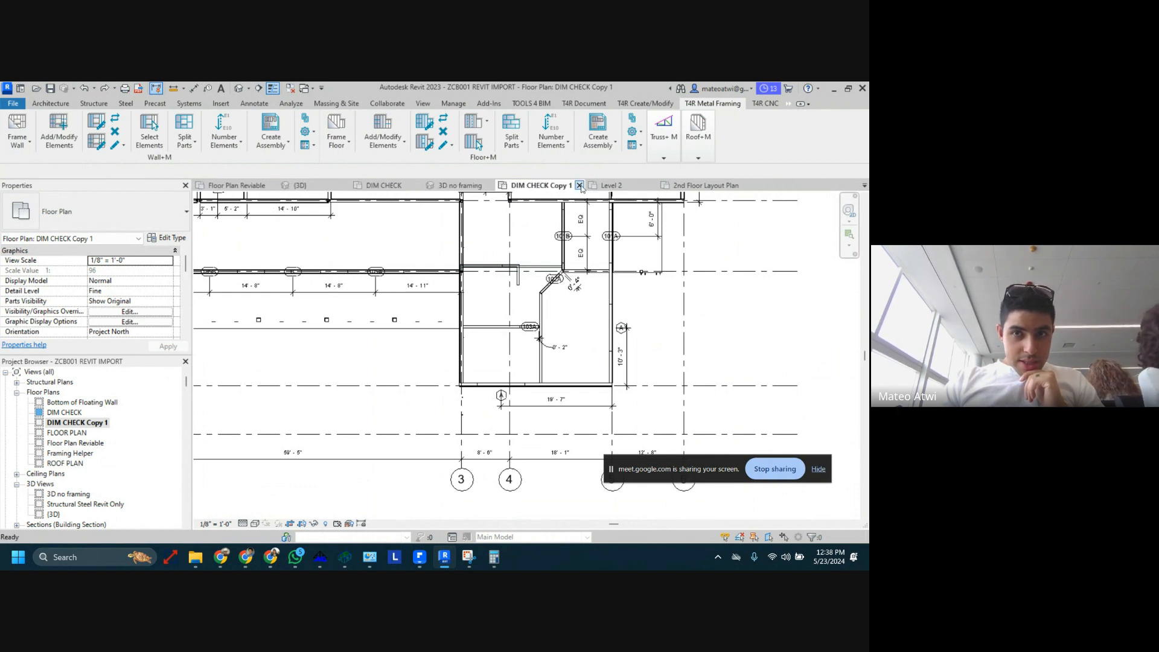
Close the DIM CHECK Copy 1 view and switch to the Floor Plan Reviable view
{"action": "left_click", "coordinate": [580, 186]}
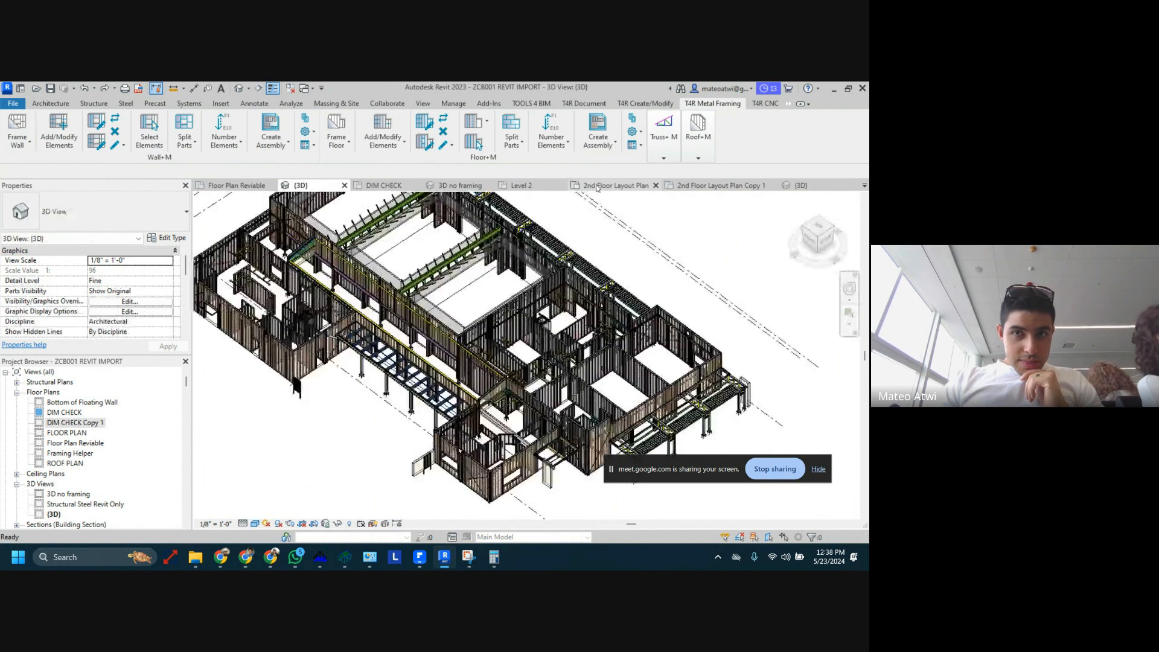
{"action": "left_click", "coordinate": [235, 185]}
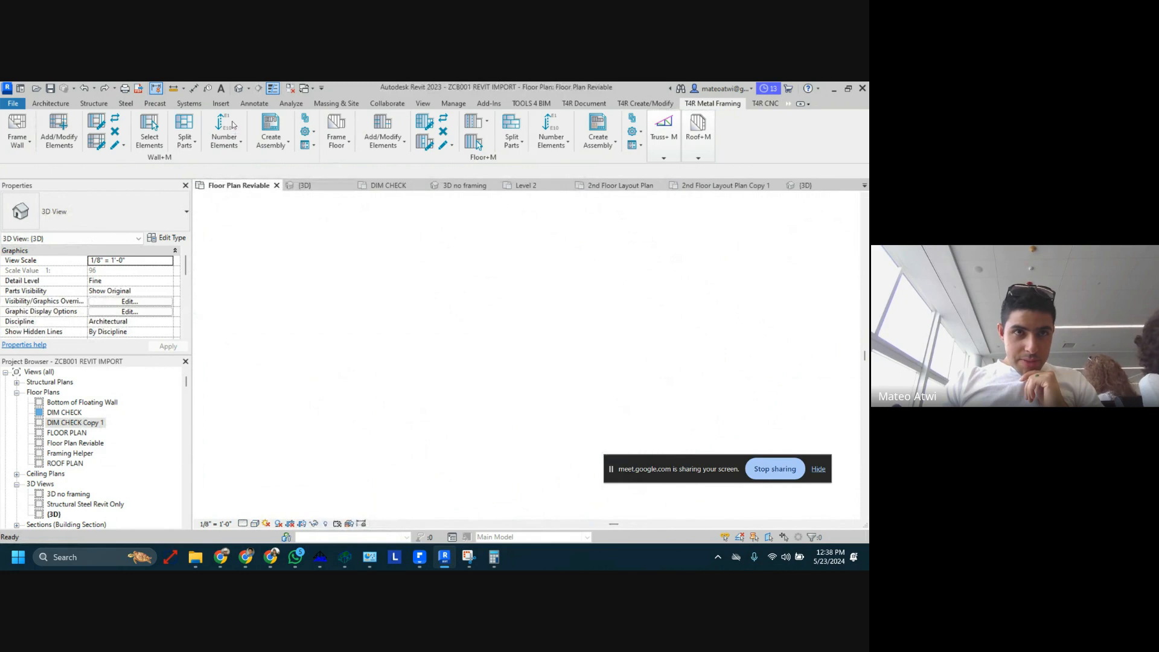
Draw a short vertical building section facing right across the double orange wall between grids C and B, and shorten its view depth
{"action": "left_click", "coordinate": [260, 89]}
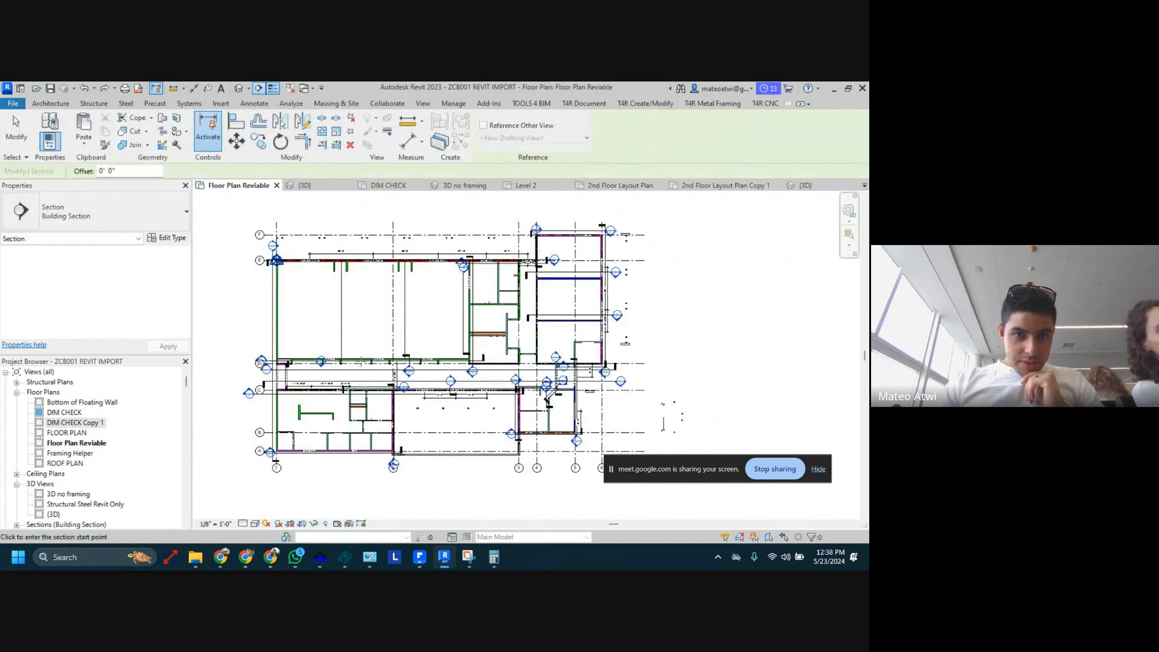
{"action": "scroll", "coordinate": [361, 361], "scroll_direction": "up", "scroll_amount": 3}
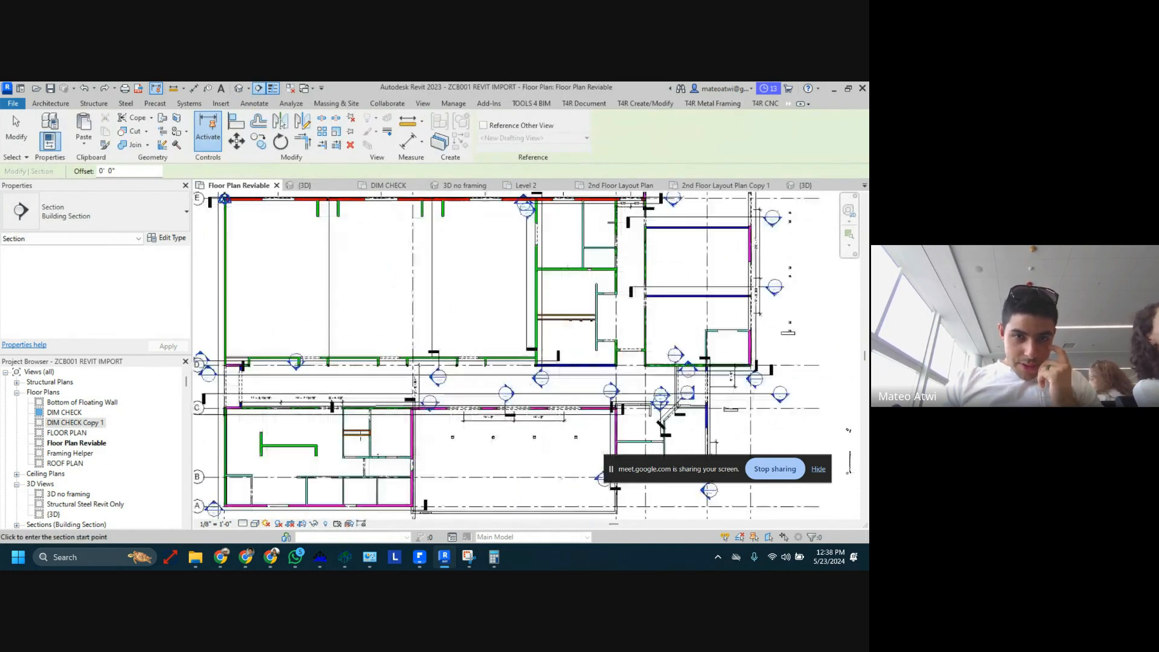
{"action": "scroll", "coordinate": [360, 435], "scroll_direction": "up", "scroll_amount": 3}
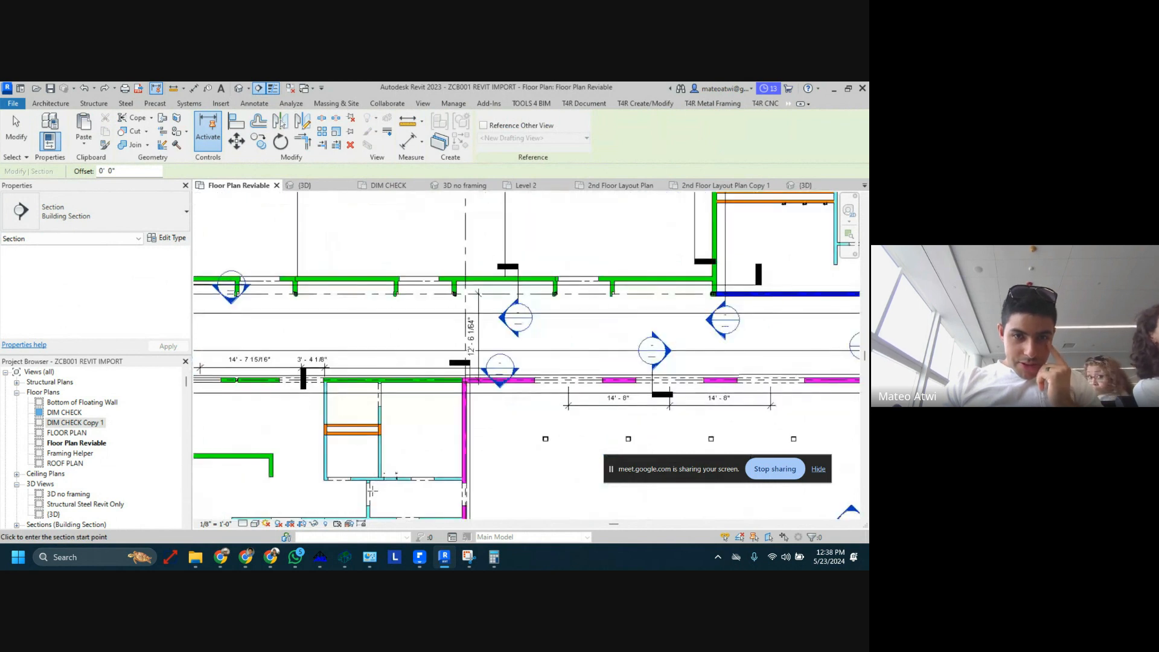
{"action": "left_click", "coordinate": [373, 491]}
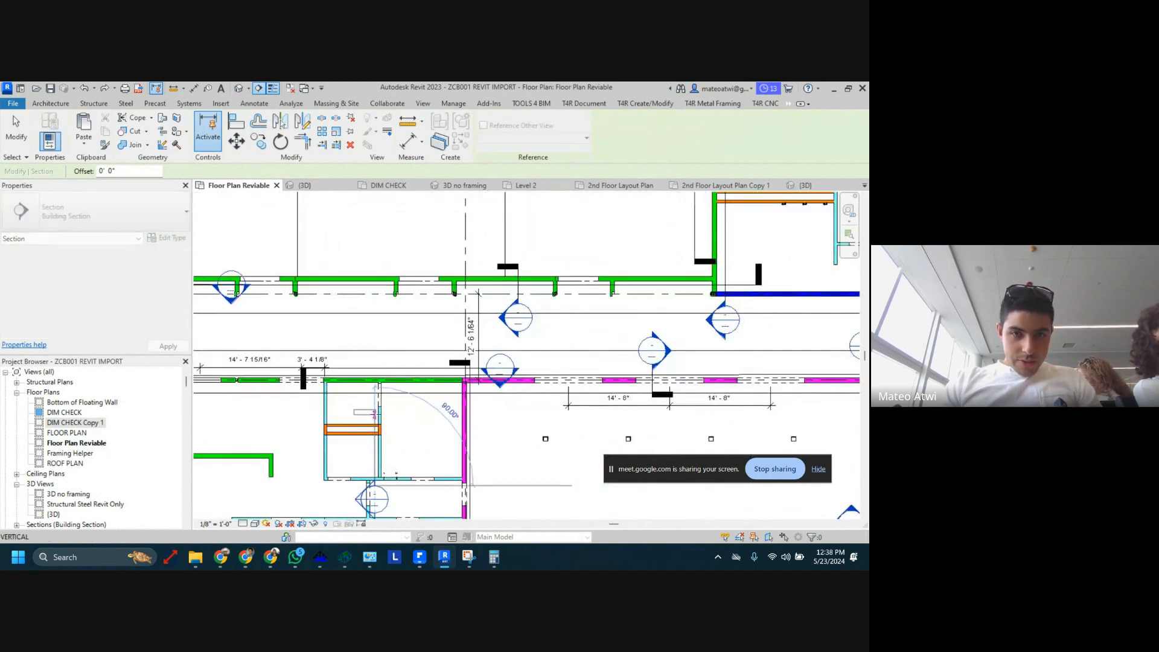
{"action": "key", "text": "Escape"}
{"action": "left_click", "coordinate": [376, 417]}
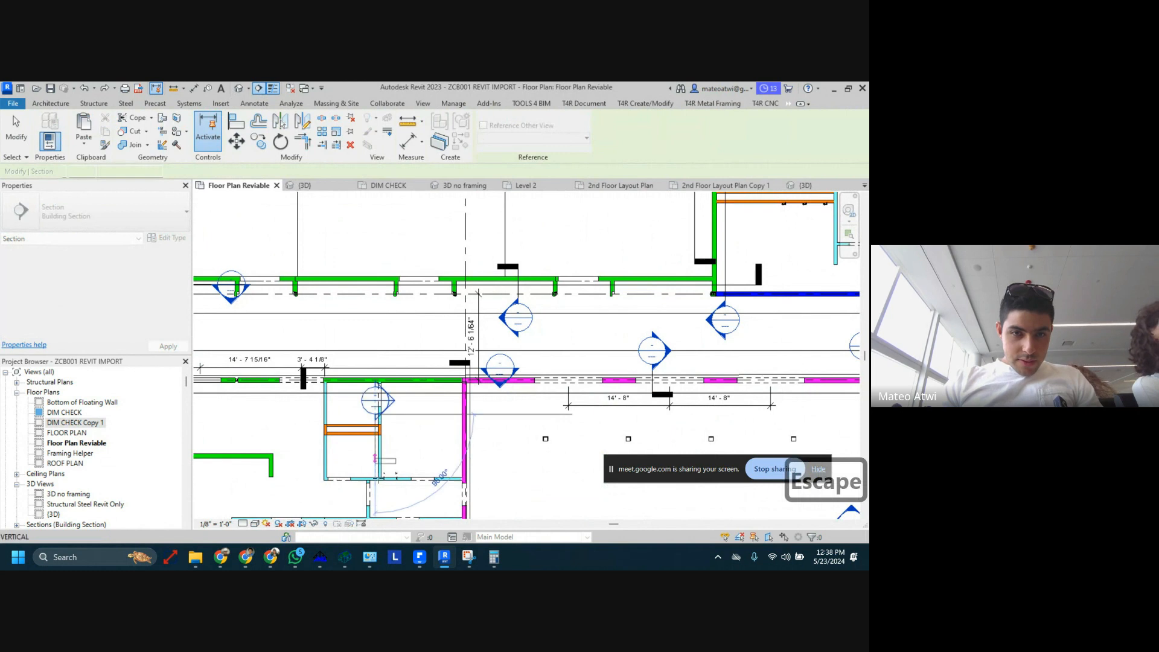
{"action": "left_click", "coordinate": [376, 485]}
{"action": "key", "text": "Escape"}
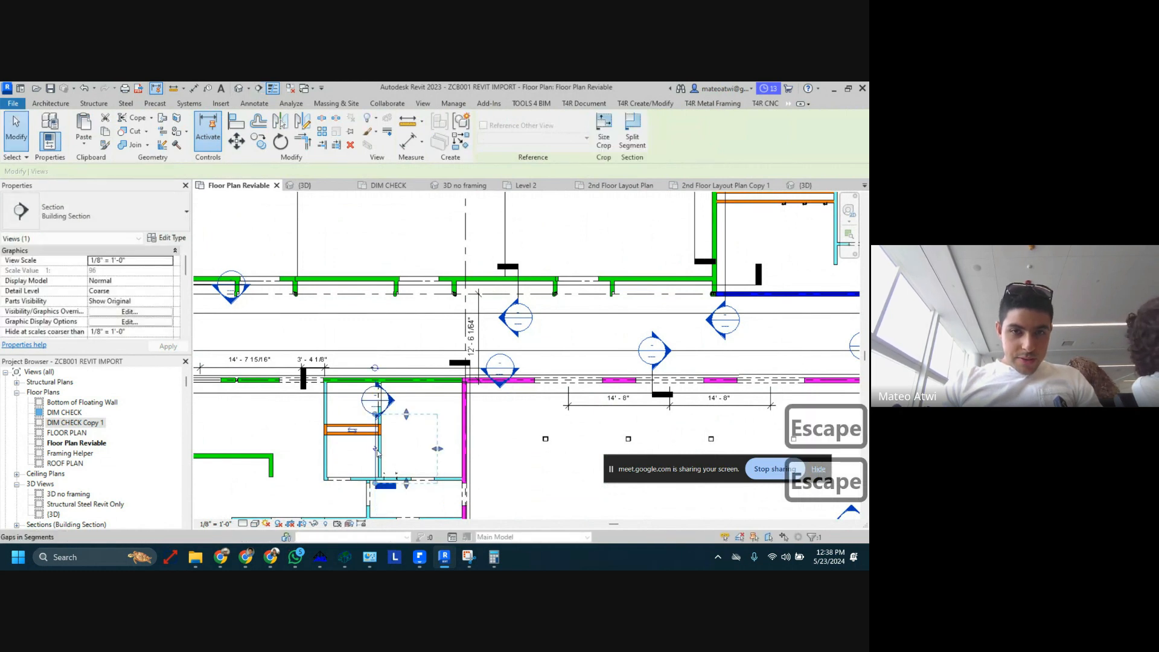
{"action": "mouse_move", "coordinate": [378, 453]}
{"action": "left_mouse_down"}
{"action": "mouse_move", "coordinate": [412, 453]}
{"action": "mouse_move", "coordinate": [389, 460]}
{"action": "left_mouse_up"}
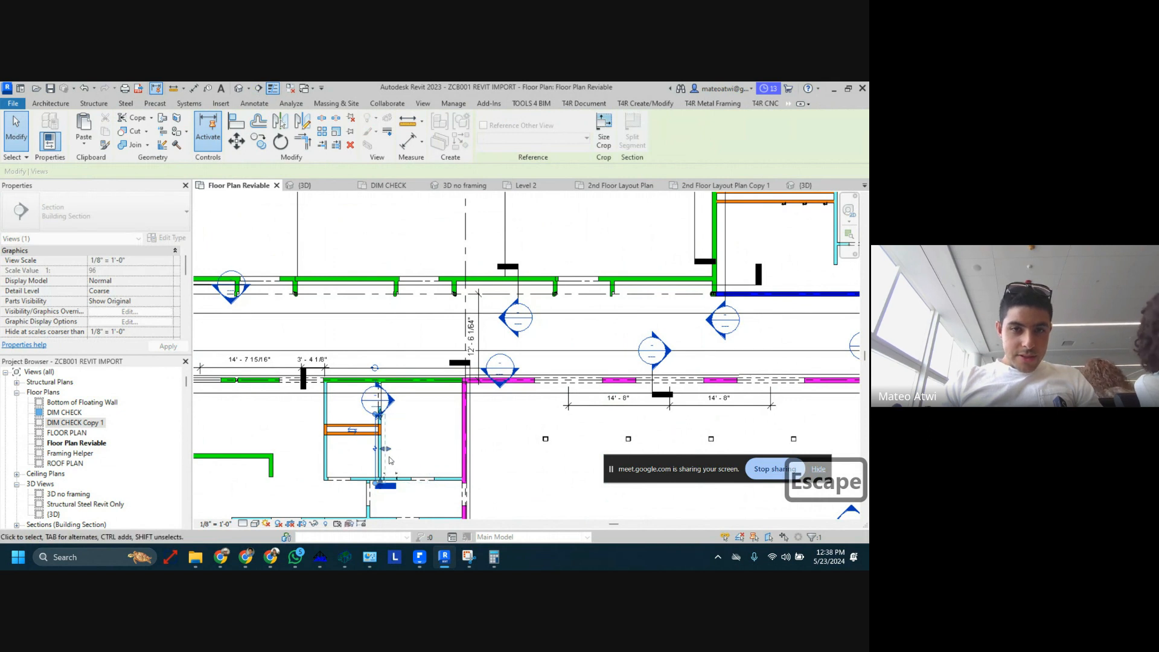
{"action": "key", "text": "Escape"}
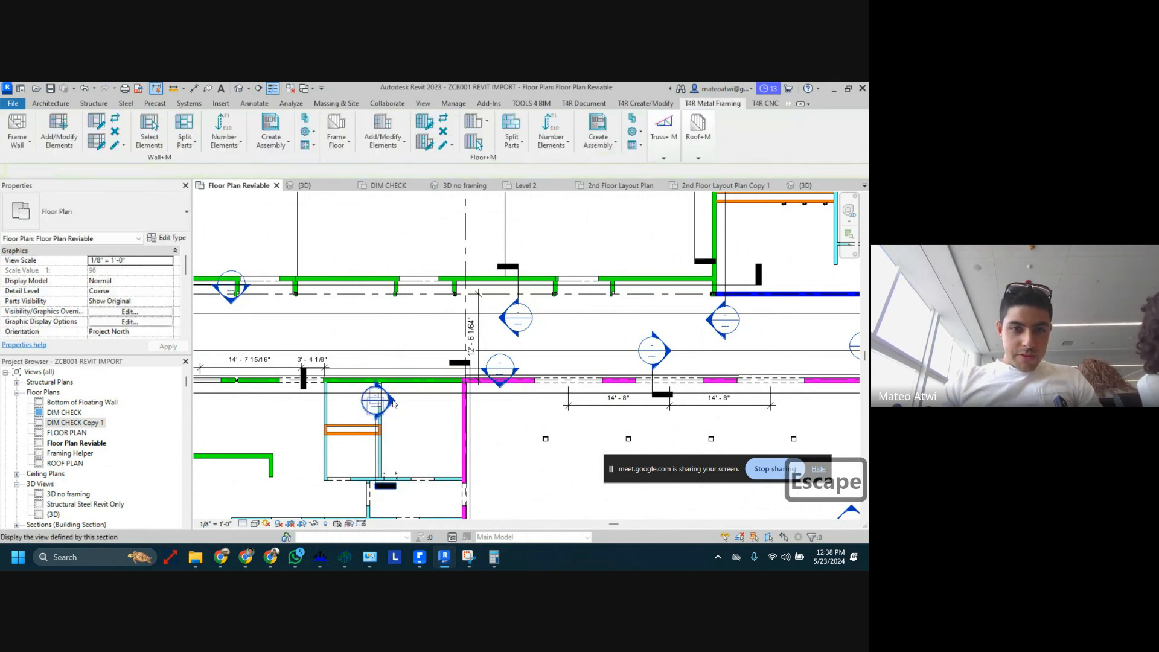
Open the new section's view and turn off the Walls model category in its visibility overrides
{"action": "double_click", "coordinate": [393, 403]}
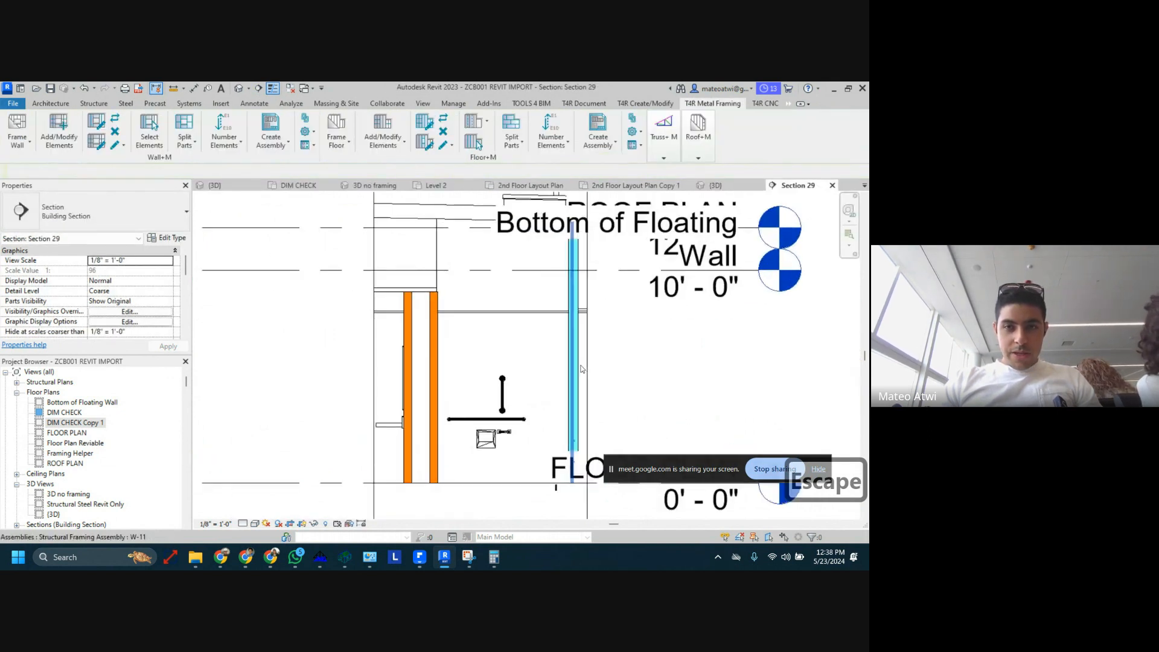
{"action": "scroll", "coordinate": [581, 368], "scroll_direction": "up", "scroll_amount": 1}
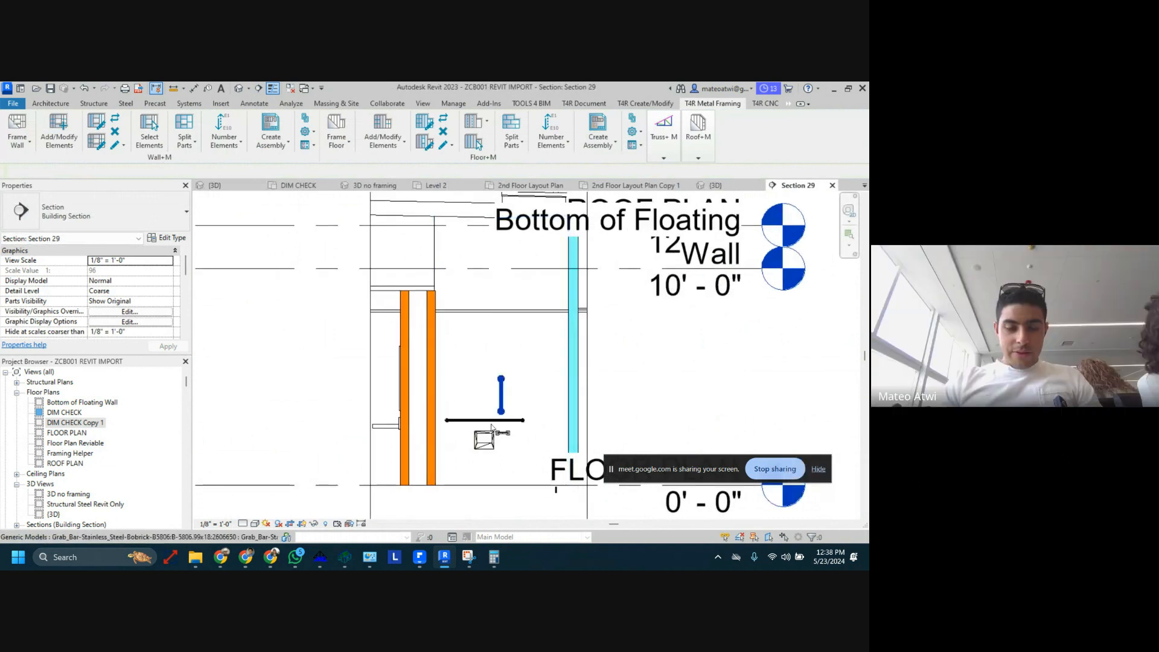
{"action": "key", "text": "v"}
{"action": "key", "text": "g"}
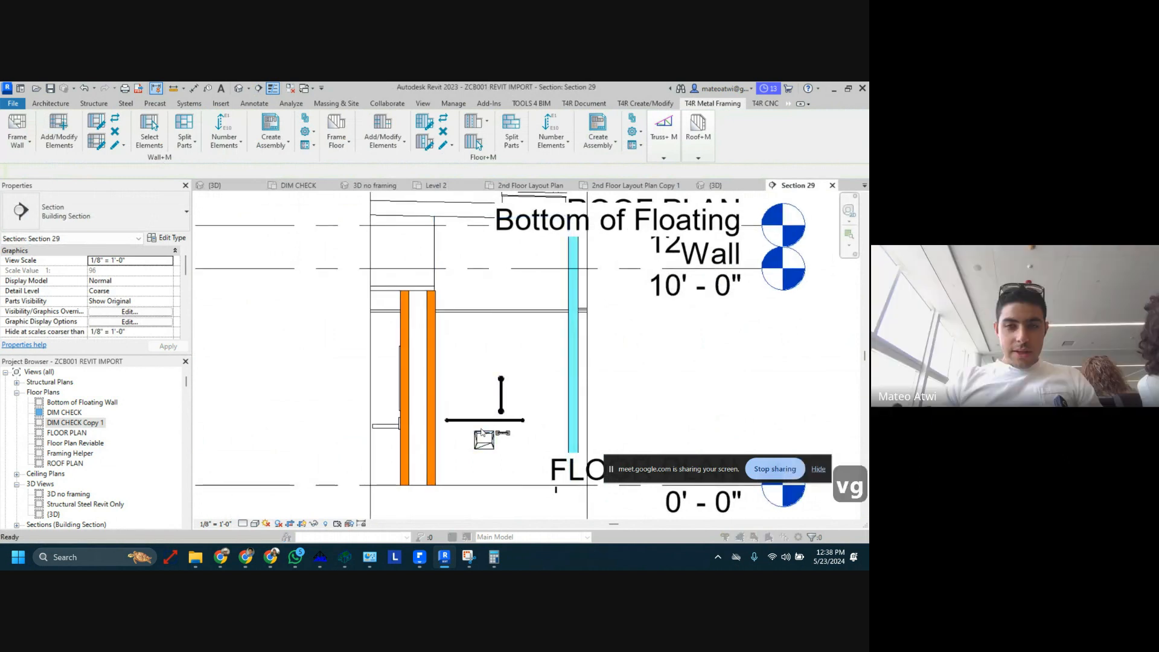
{"action": "key", "text": "w"}
{"action": "key", "text": "a"}
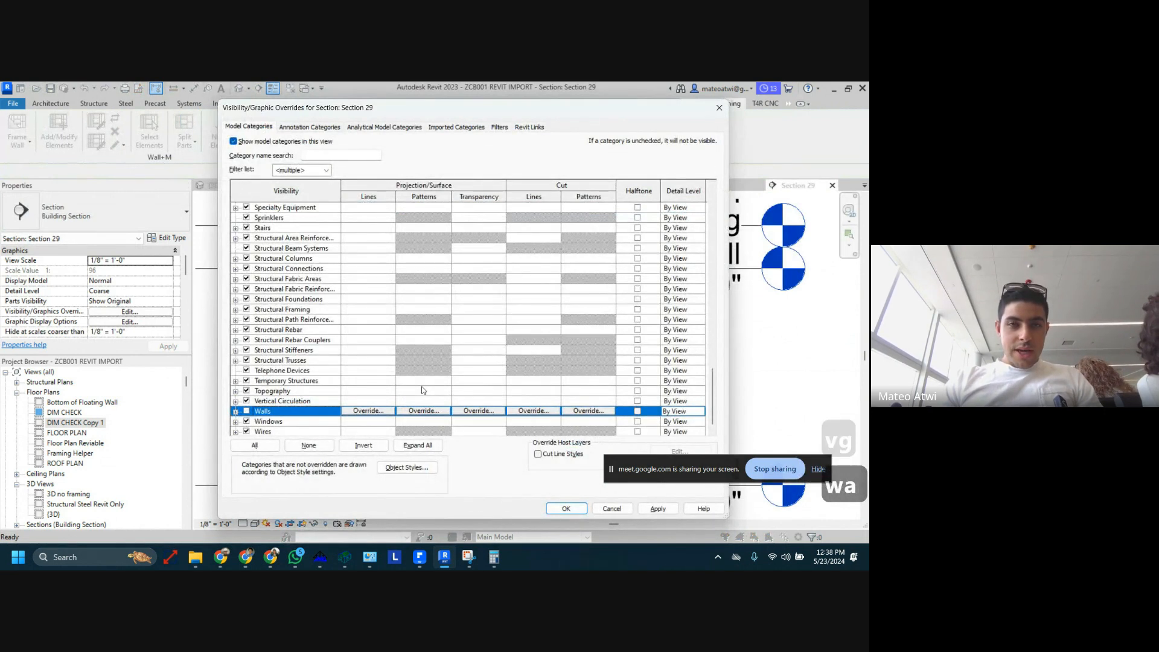
{"action": "left_click", "coordinate": [566, 508]}
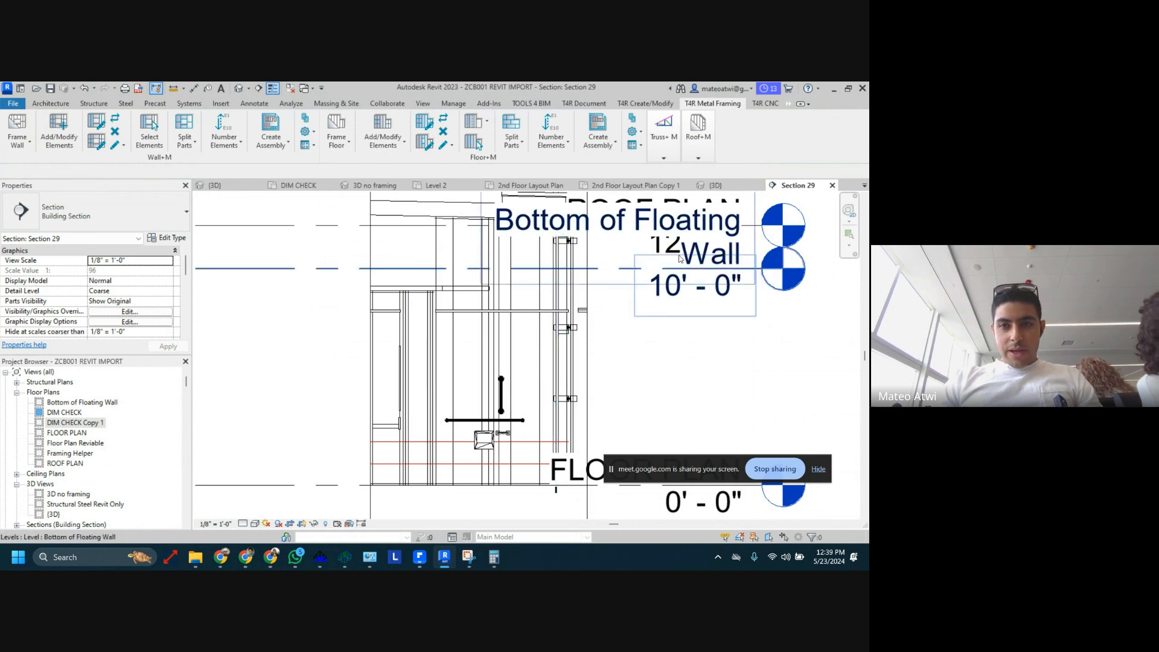
Turn off the Levels annotation category in the section's visibility overrides
{"action": "key", "text": "v"}
{"action": "key", "text": "g"}
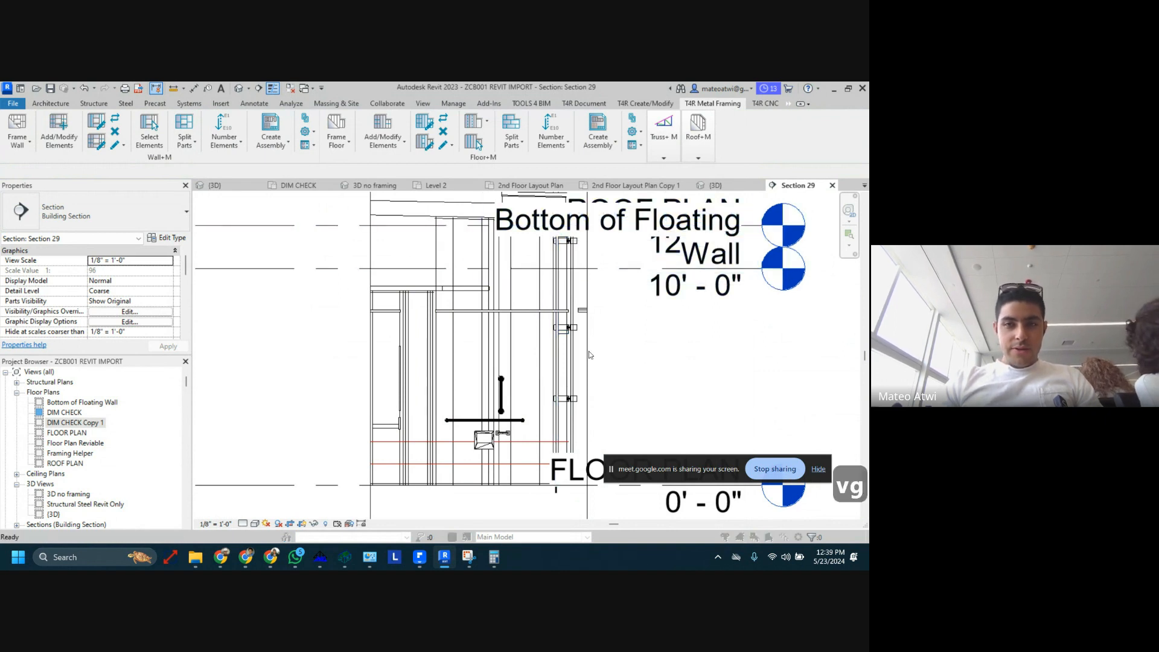
{"action": "left_click", "coordinate": [321, 129]}
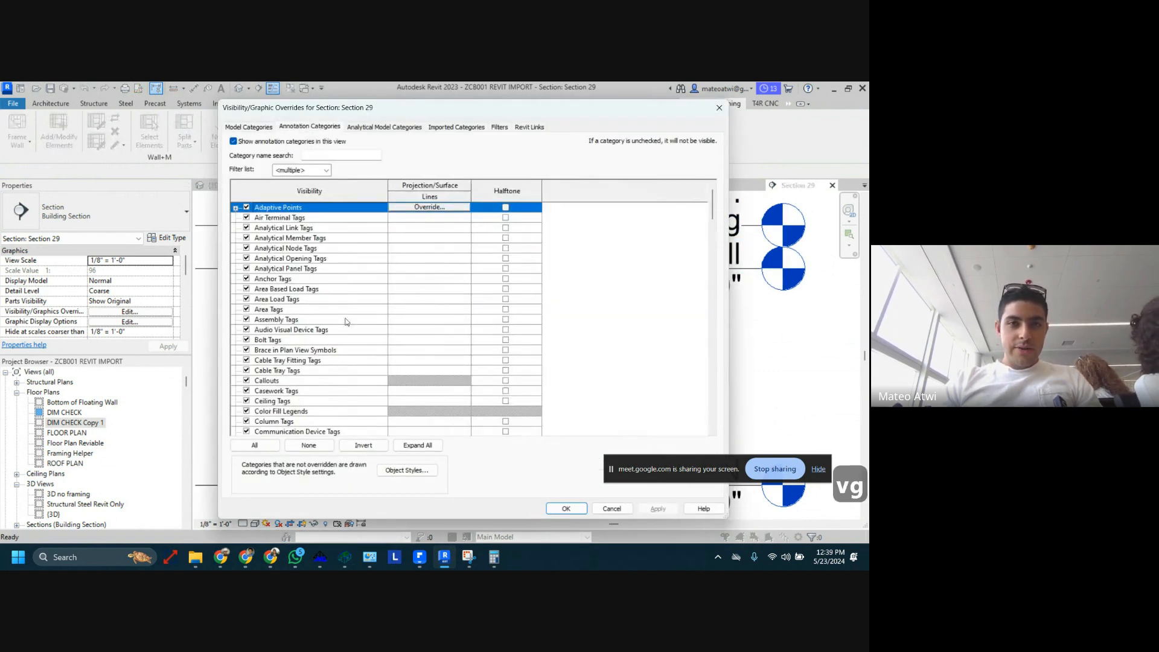
{"action": "left_click", "coordinate": [347, 320]}
{"action": "key", "text": "l"}
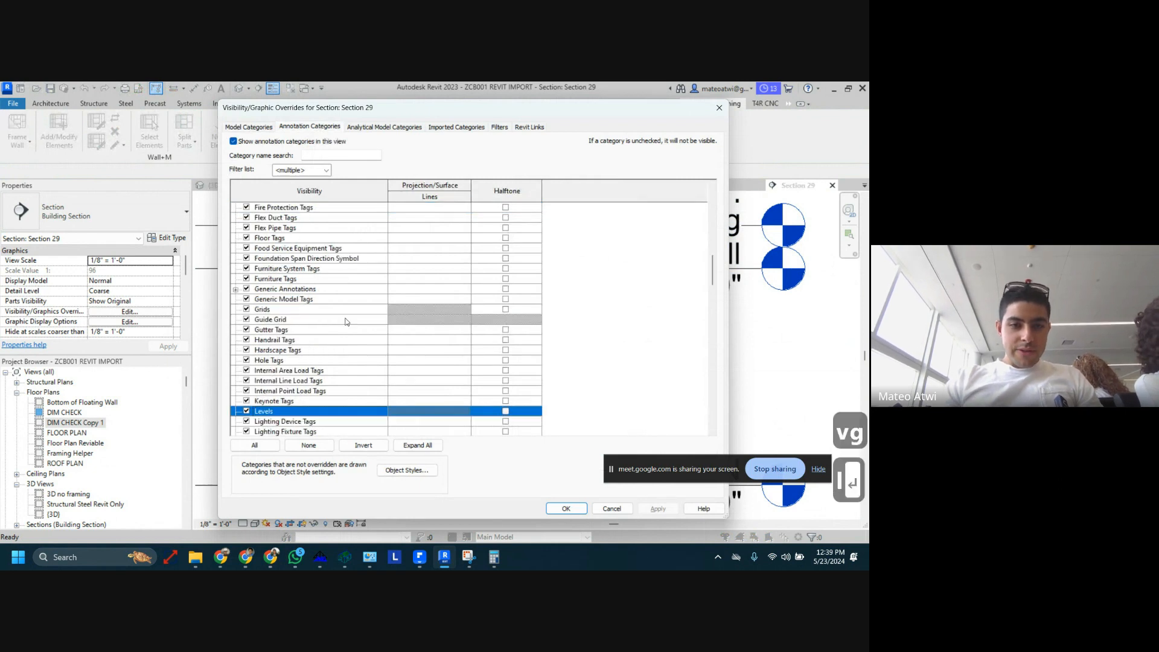
{"action": "key", "text": "space"}
{"action": "left_click", "coordinate": [567, 508]}
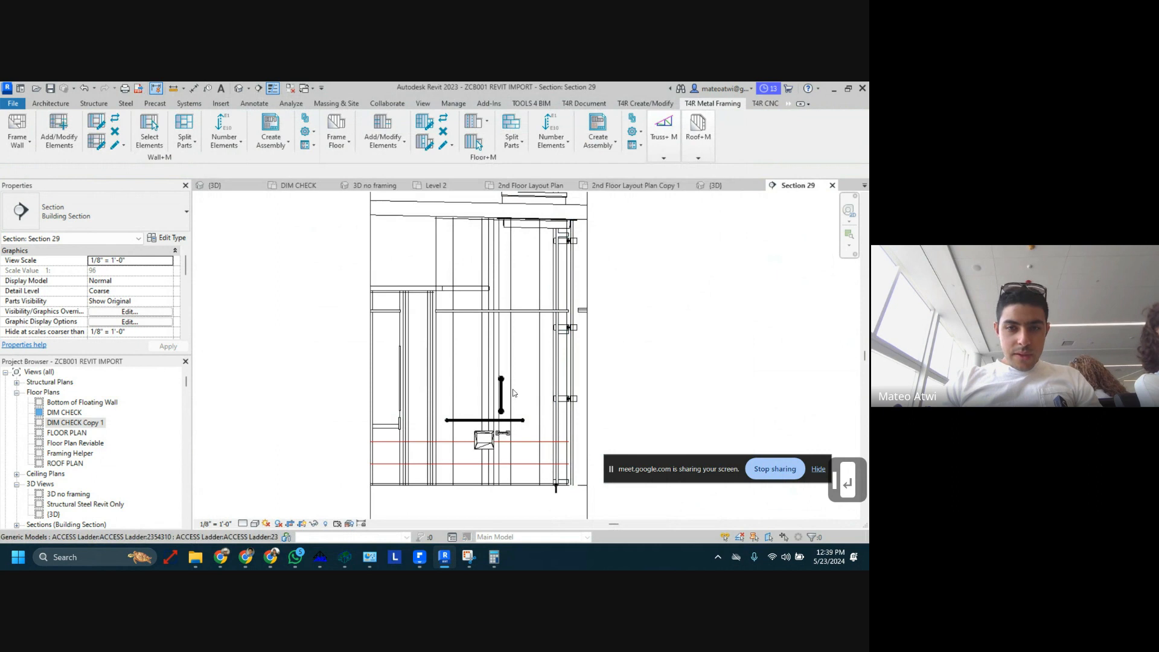
Set the section's detail level to Fine and change its visual style to a coloured display with visible edges
{"action": "scroll", "coordinate": [492, 447], "scroll_direction": "up", "scroll_amount": 1}
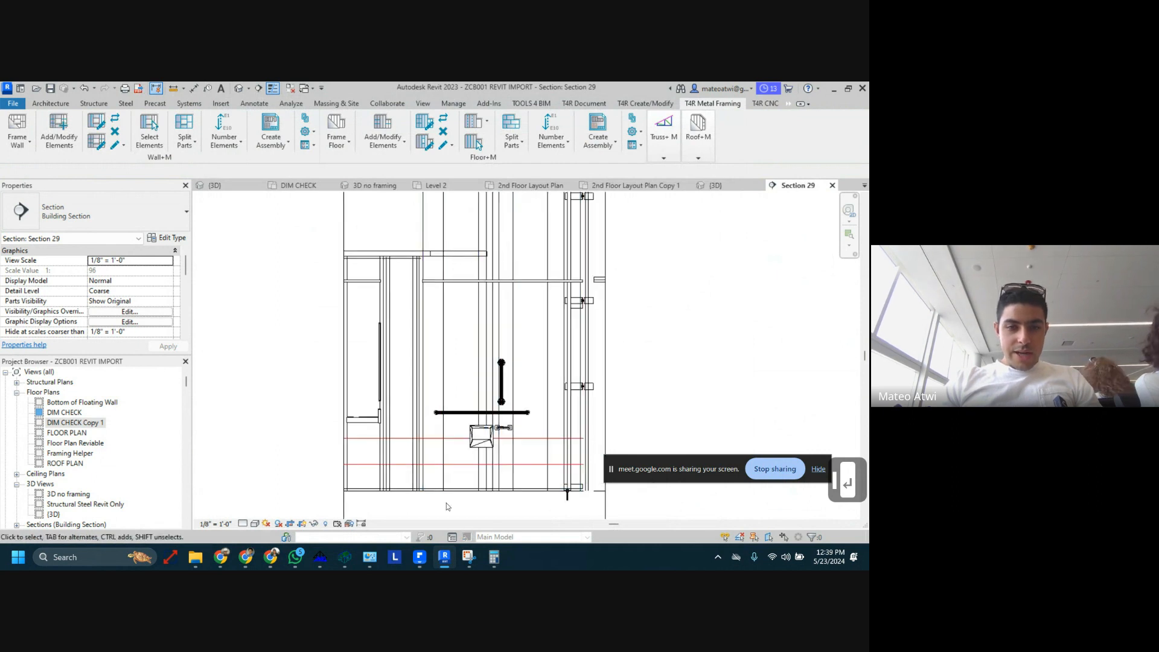
{"action": "left_click", "coordinate": [243, 523]}
{"action": "left_click", "coordinate": [255, 513]}
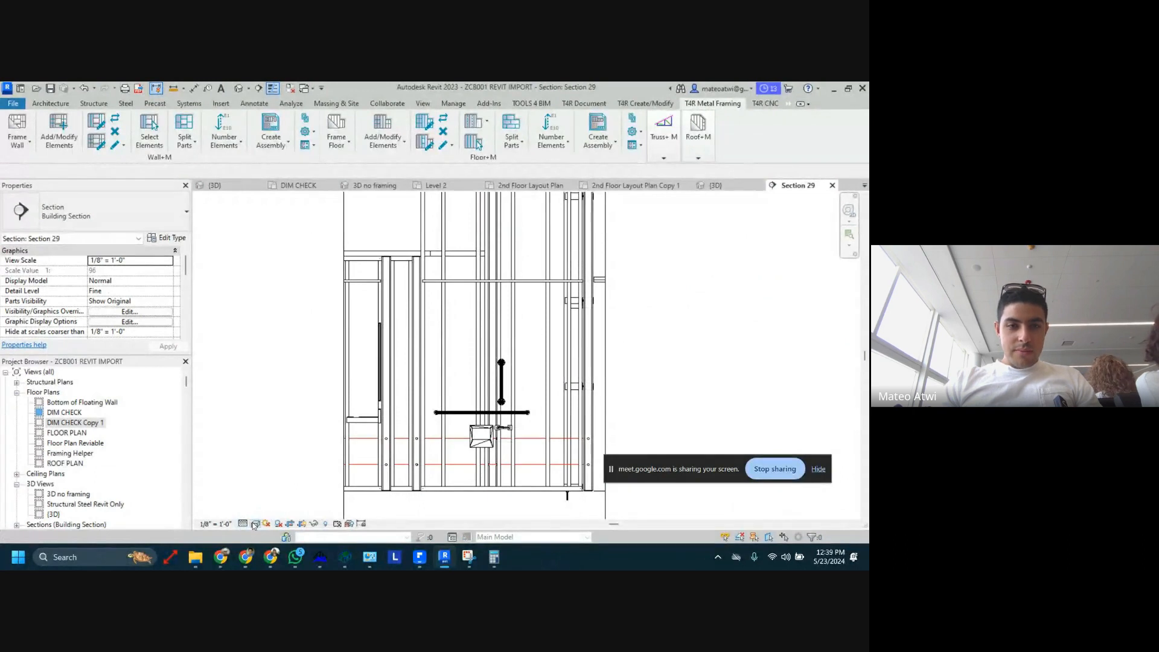
{"action": "left_click", "coordinate": [255, 523]}
{"action": "left_click", "coordinate": [290, 489]}
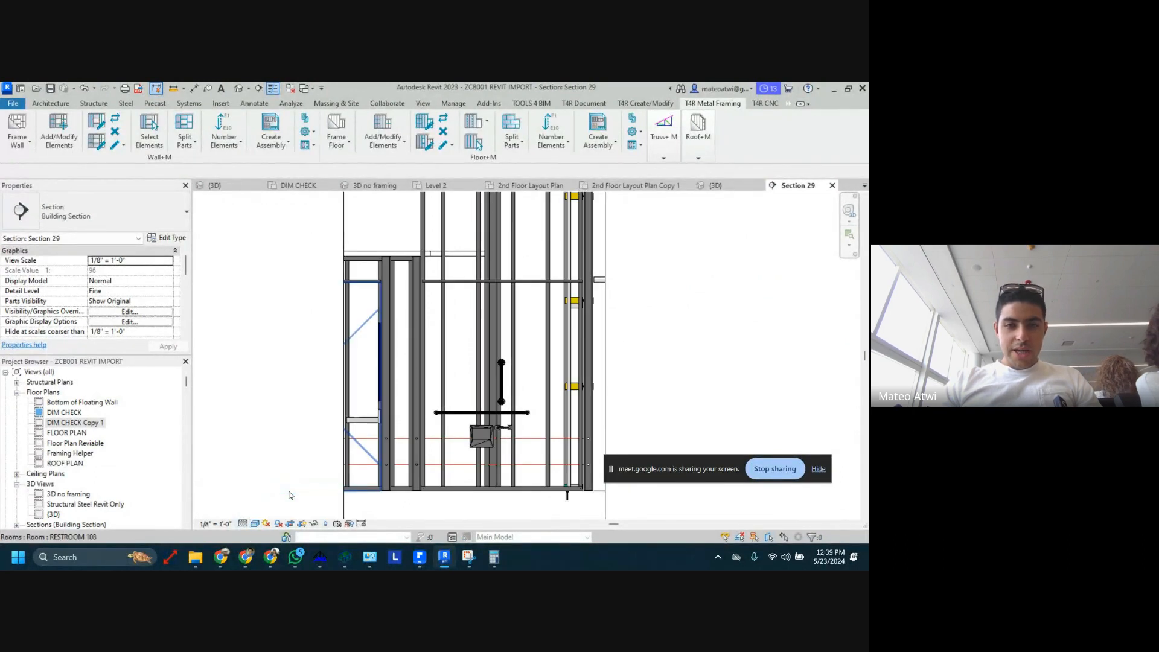
{"action": "scroll", "coordinate": [523, 406], "scroll_direction": "down", "scroll_amount": 3}
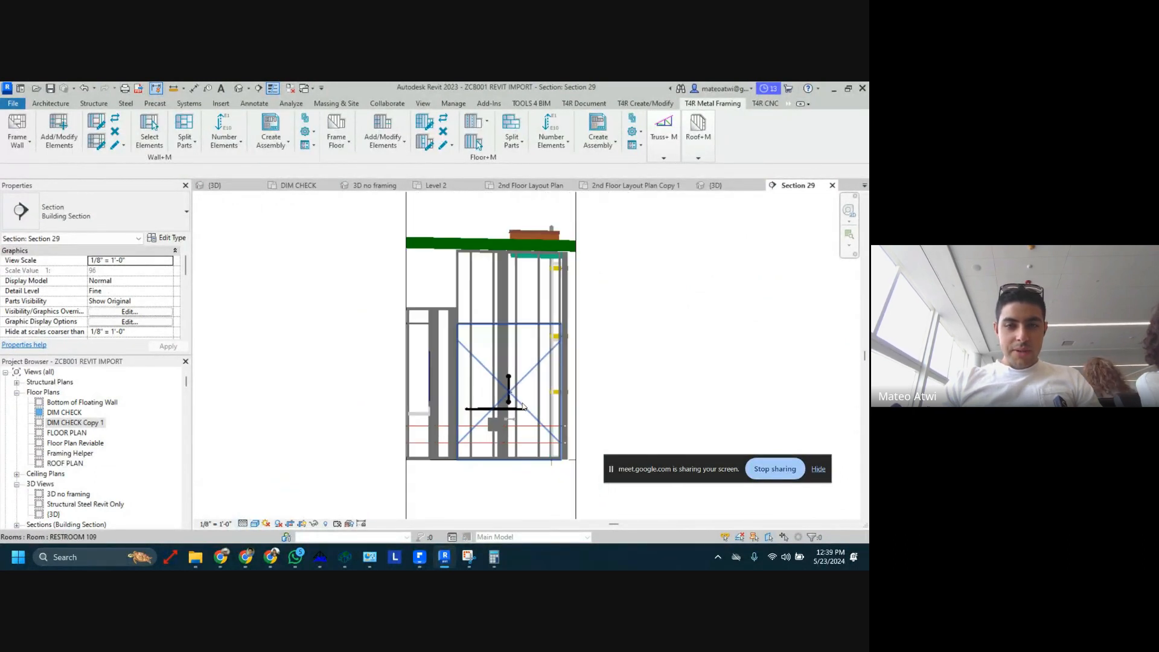
{"action": "left_click", "coordinate": [255, 523]}
{"action": "left_click", "coordinate": [290, 499]}
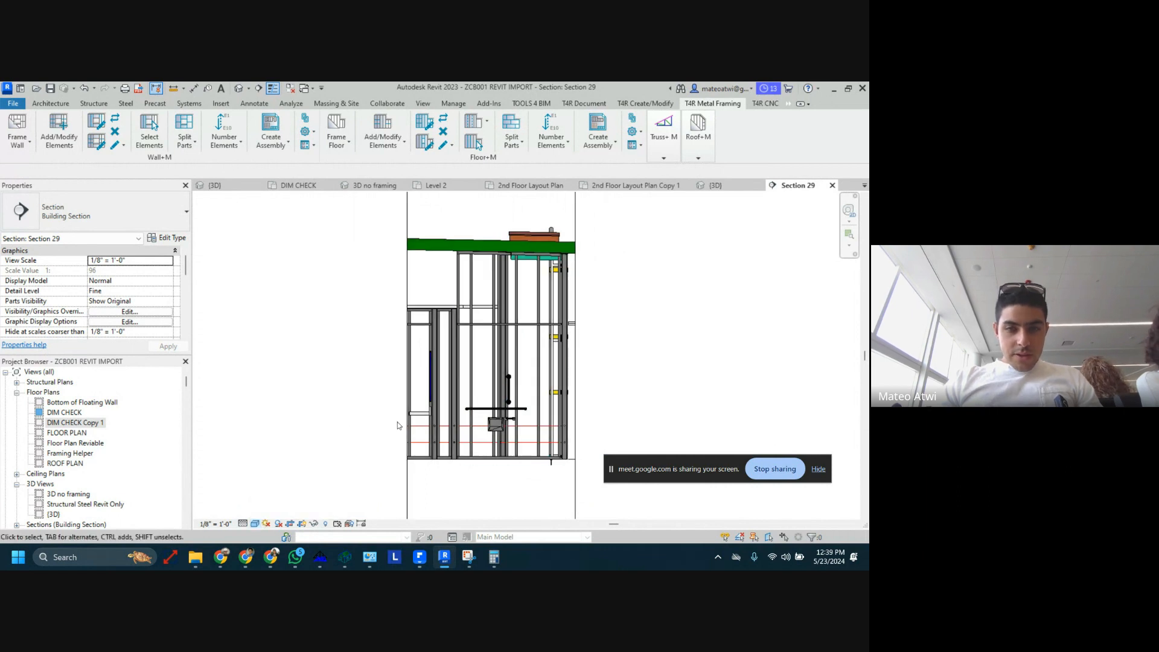
{"action": "scroll", "coordinate": [508, 379], "scroll_direction": "up", "scroll_amount": 3}
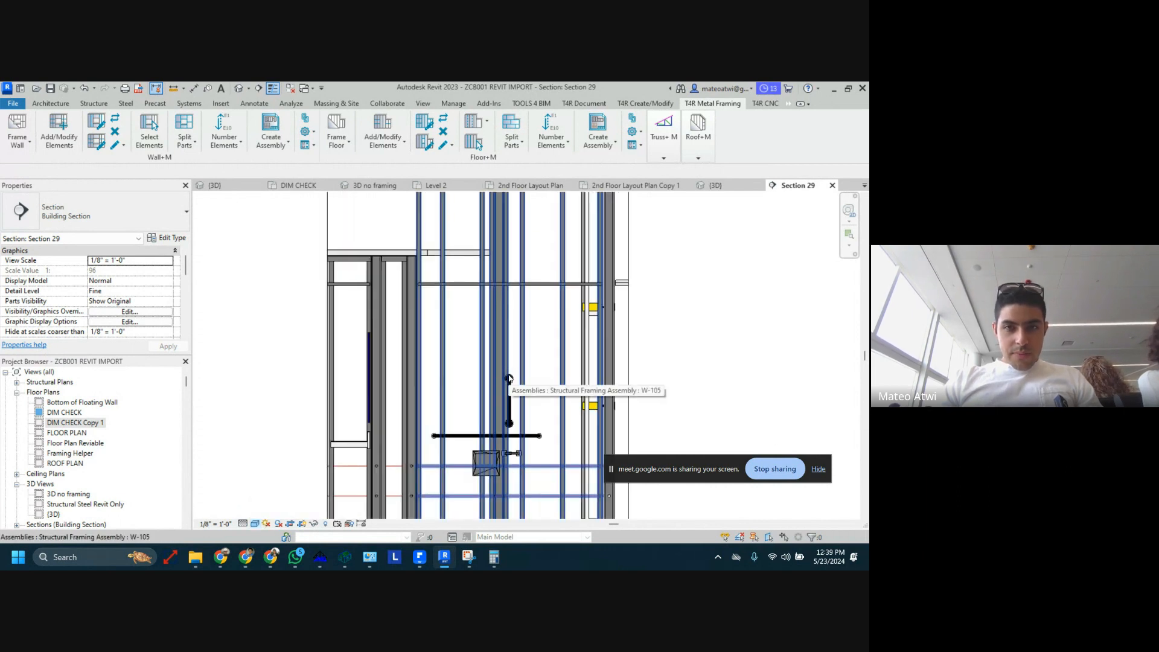
{"action": "scroll", "coordinate": [509, 378], "scroll_direction": "down", "scroll_amount": 2}
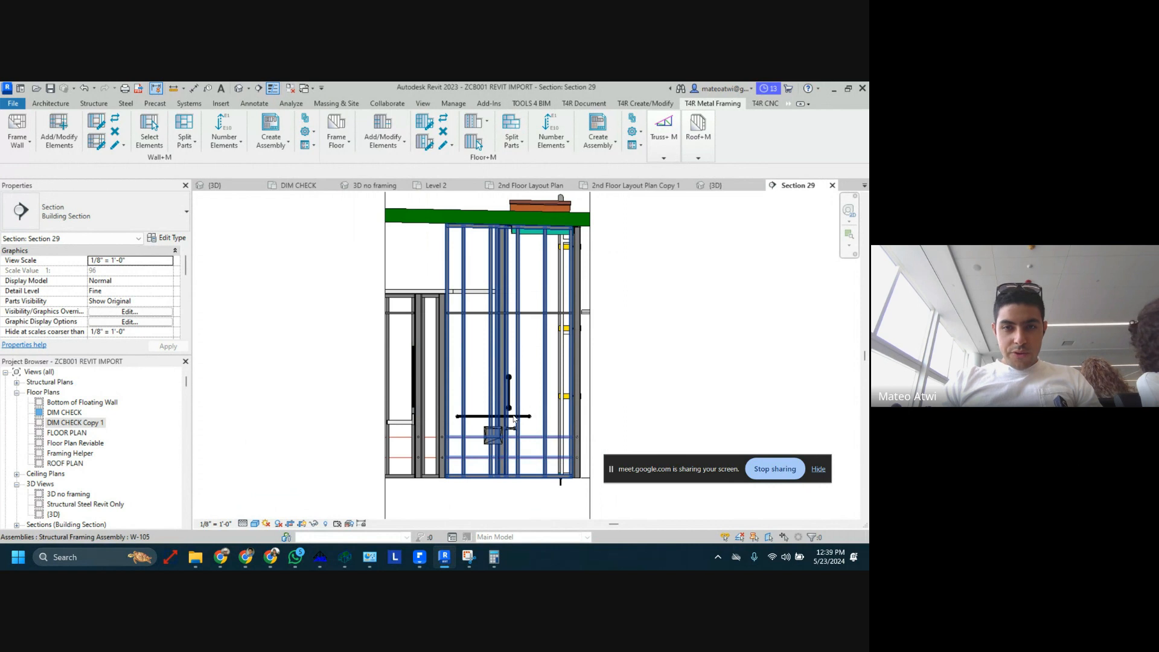
{"action": "scroll", "coordinate": [513, 418], "scroll_direction": "up", "scroll_amount": 3}
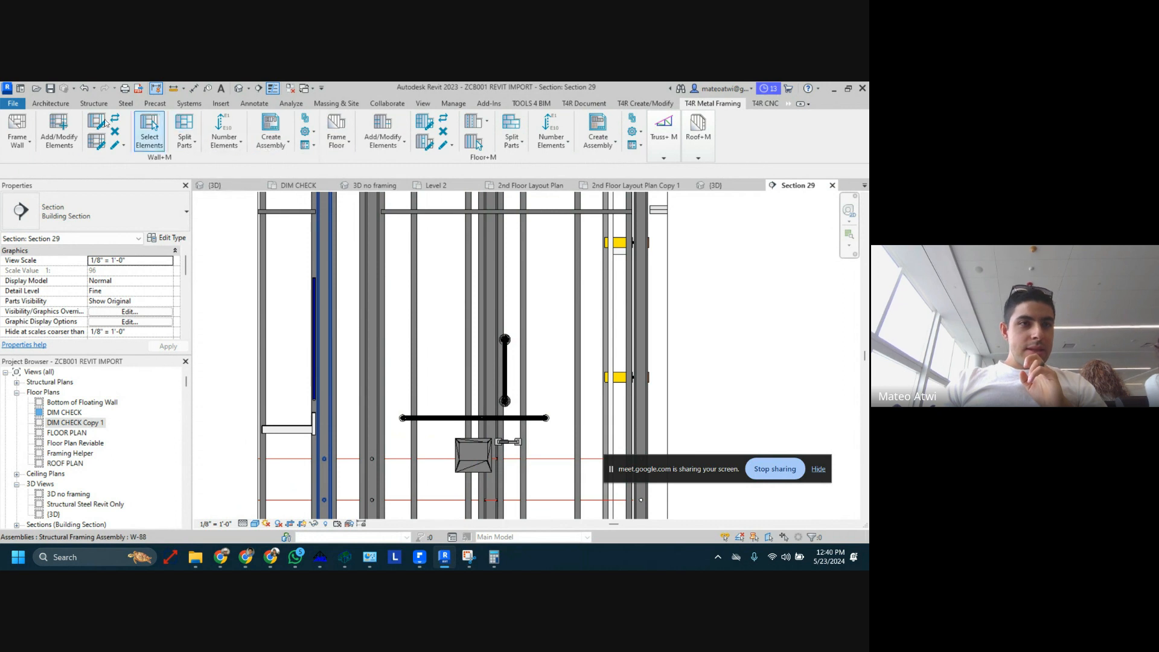
{"action": "left_click", "coordinate": [65, 107]}
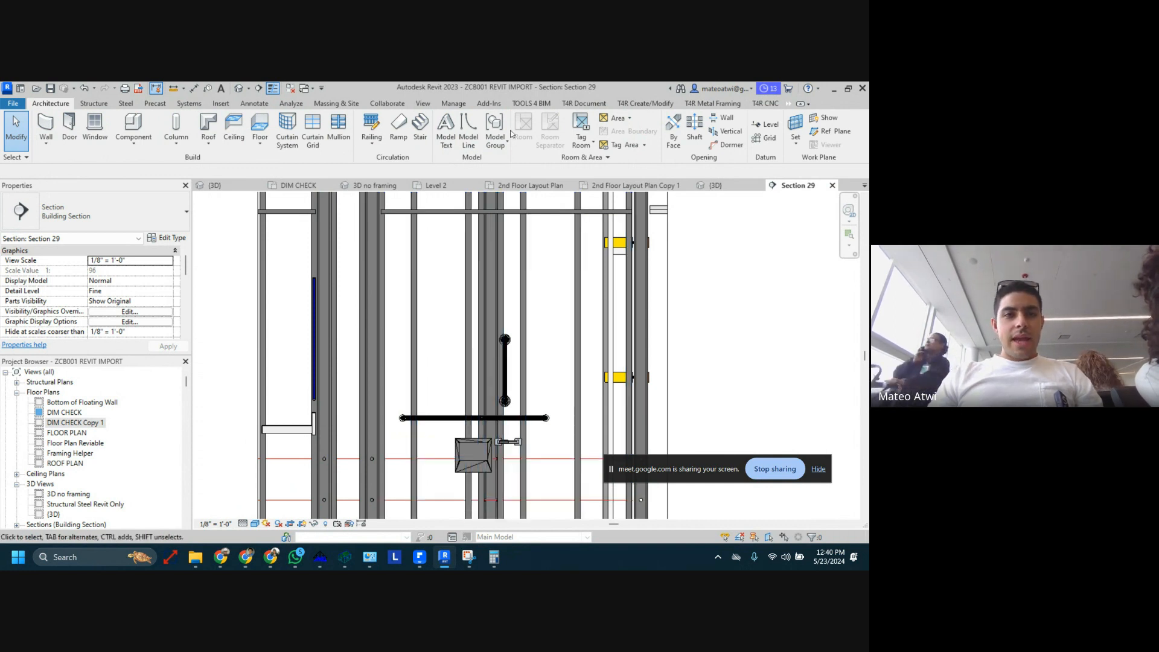
{"action": "left_click", "coordinate": [453, 104]}
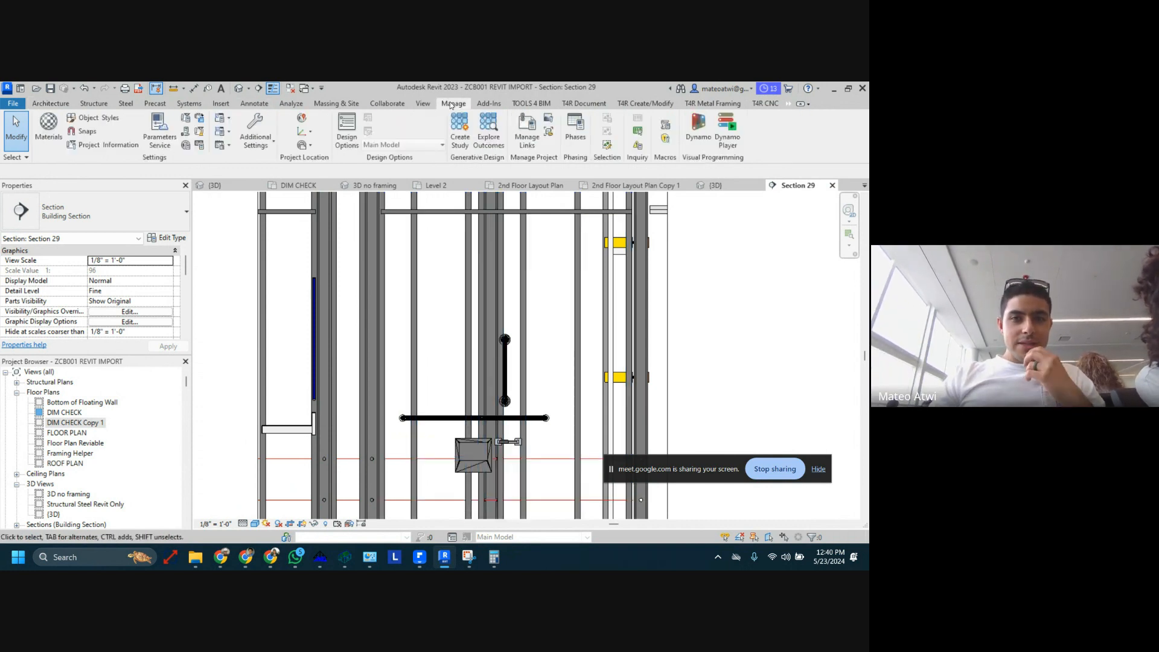
{"action": "left_click", "coordinate": [251, 145]}
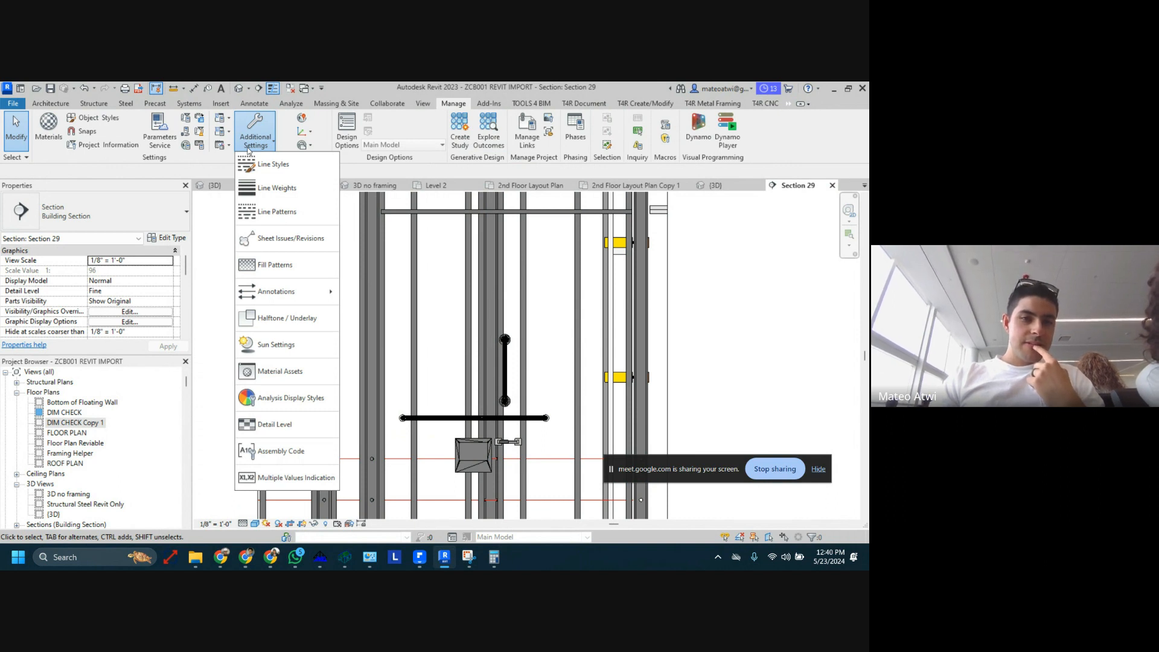
{"action": "left_click", "coordinate": [222, 145]}
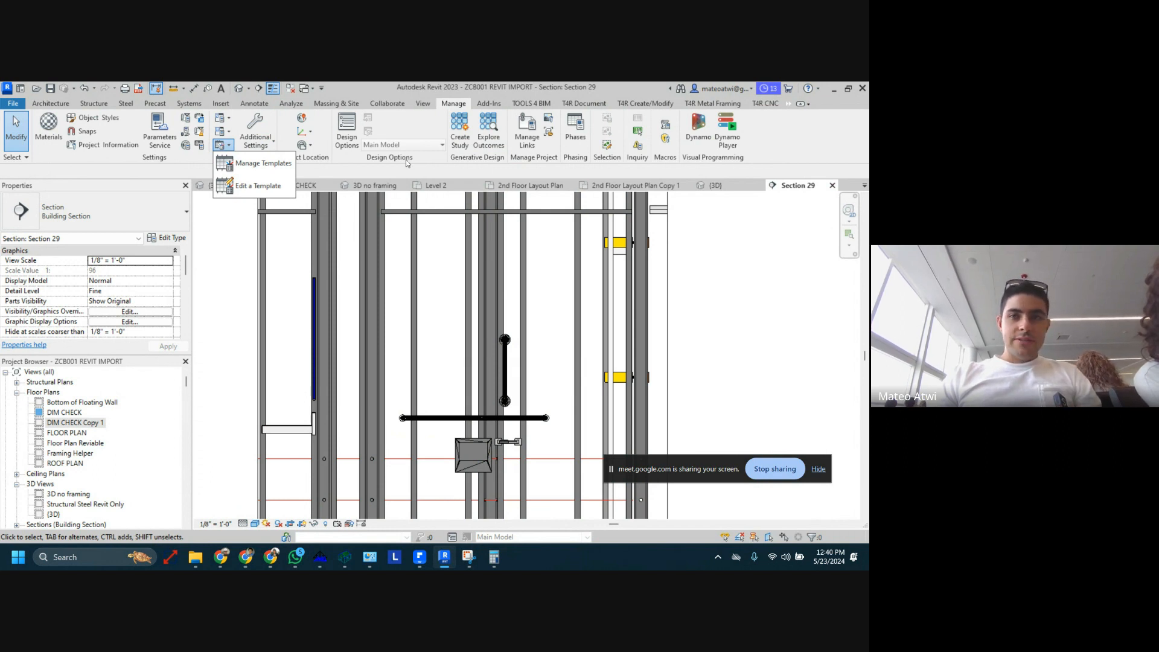
{"action": "left_click", "coordinate": [422, 105]}
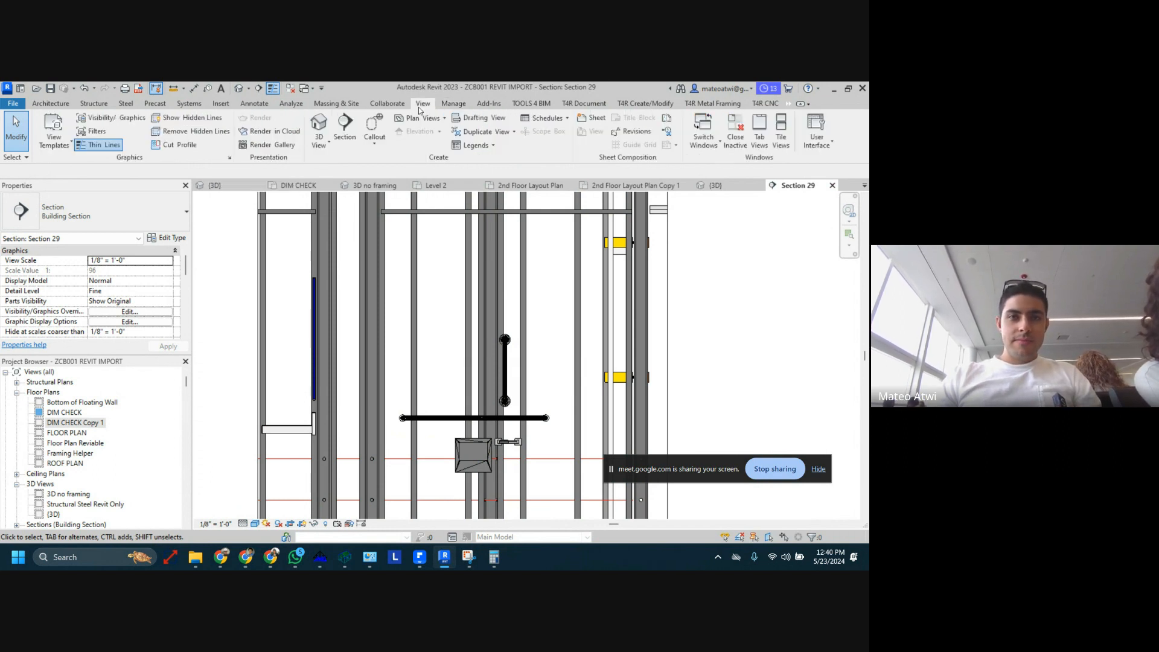
{"action": "left_click", "coordinate": [255, 105]}
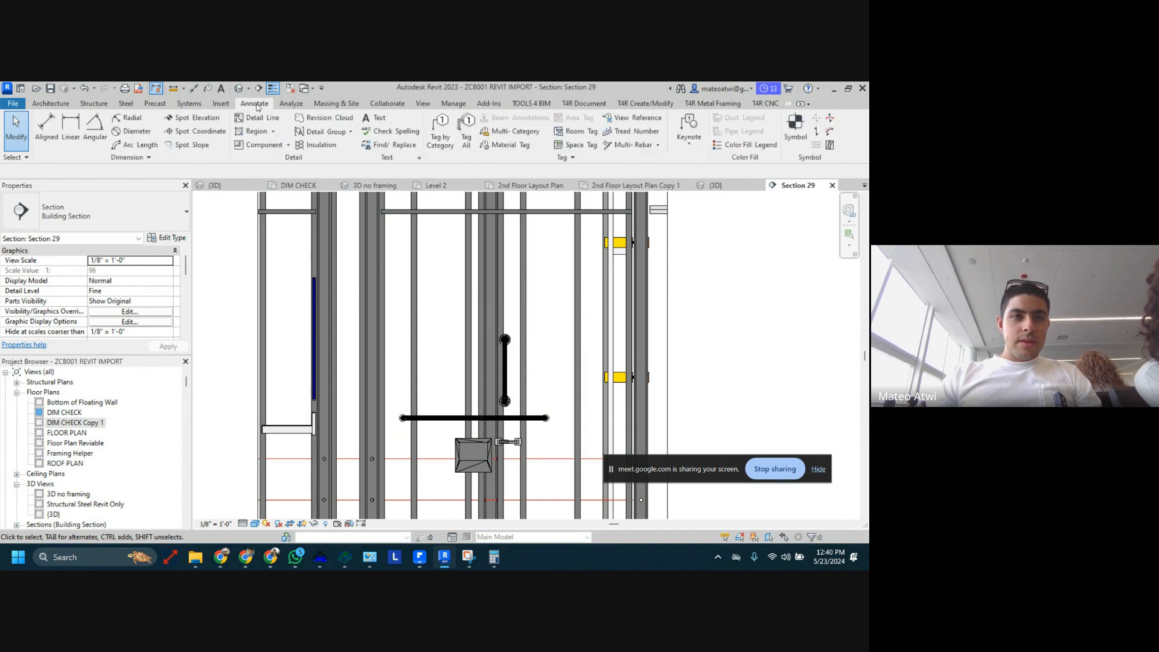
{"action": "left_click", "coordinate": [50, 103]}
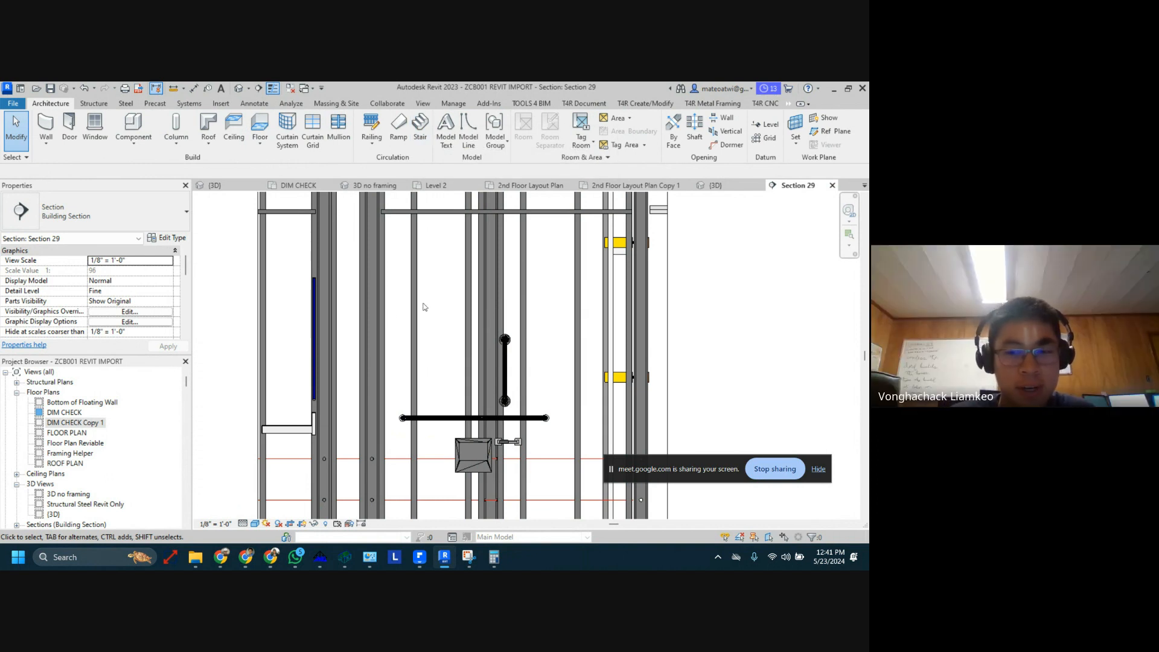
{"action": "scroll", "coordinate": [422, 289], "scroll_direction": "down", "scroll_amount": 1}
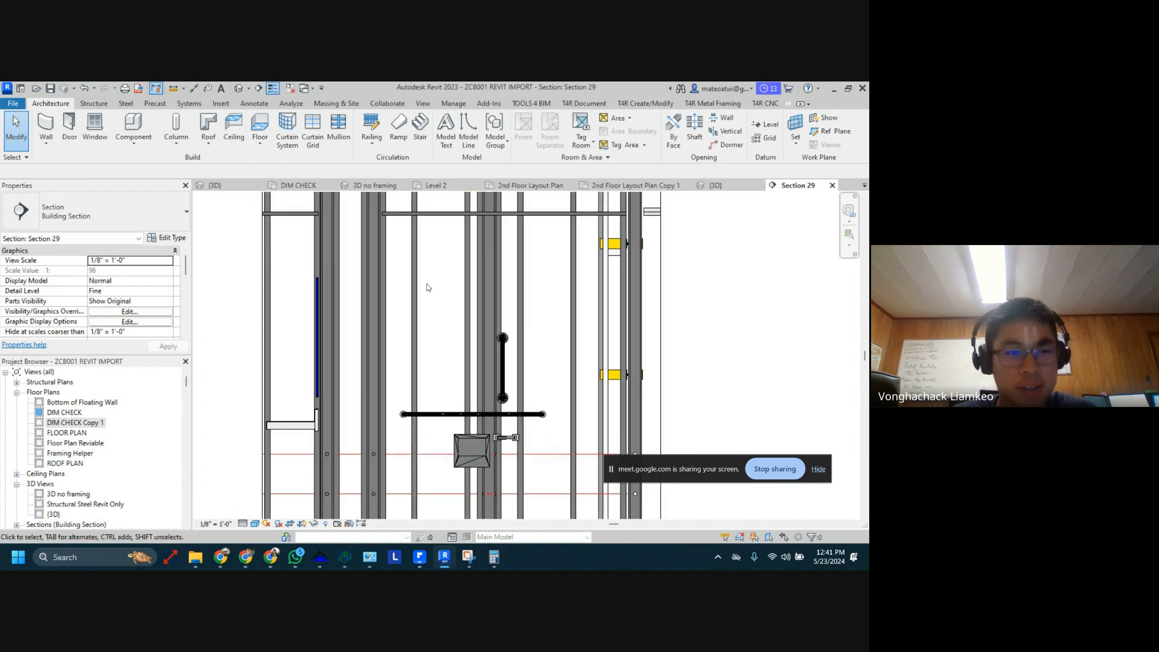
{"action": "scroll", "coordinate": [427, 287], "scroll_direction": "down", "scroll_amount": 2}
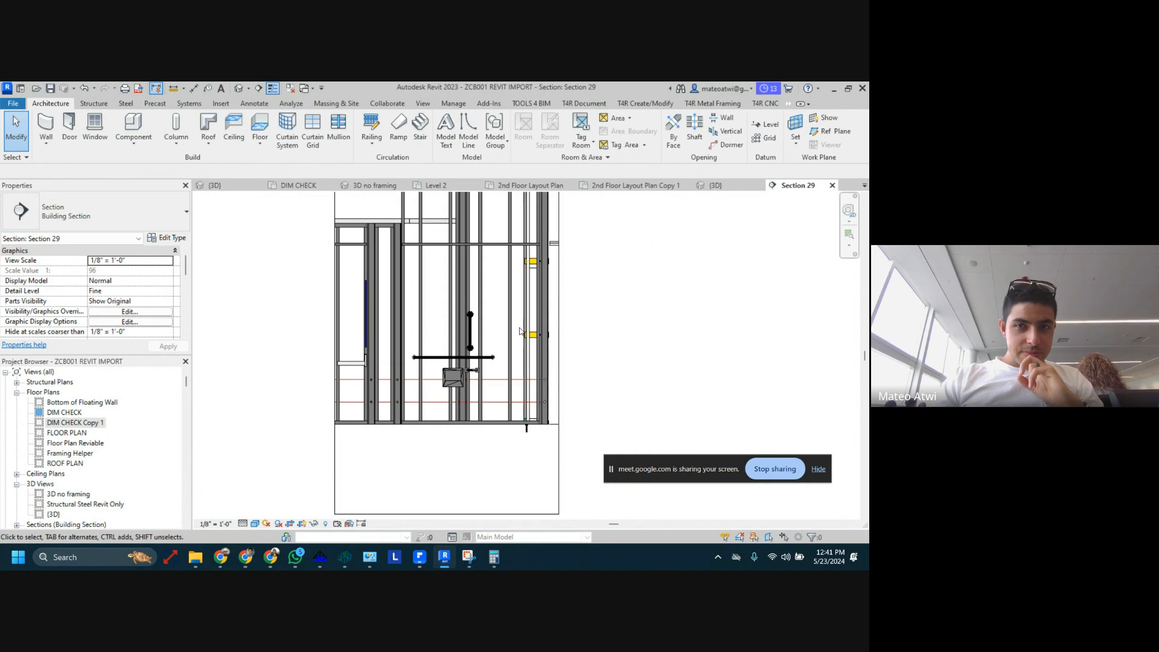
{"action": "scroll", "coordinate": [546, 296], "scroll_direction": "down", "scroll_amount": 2}
{"action": "scroll", "coordinate": [528, 234], "scroll_direction": "up", "scroll_amount": 1}
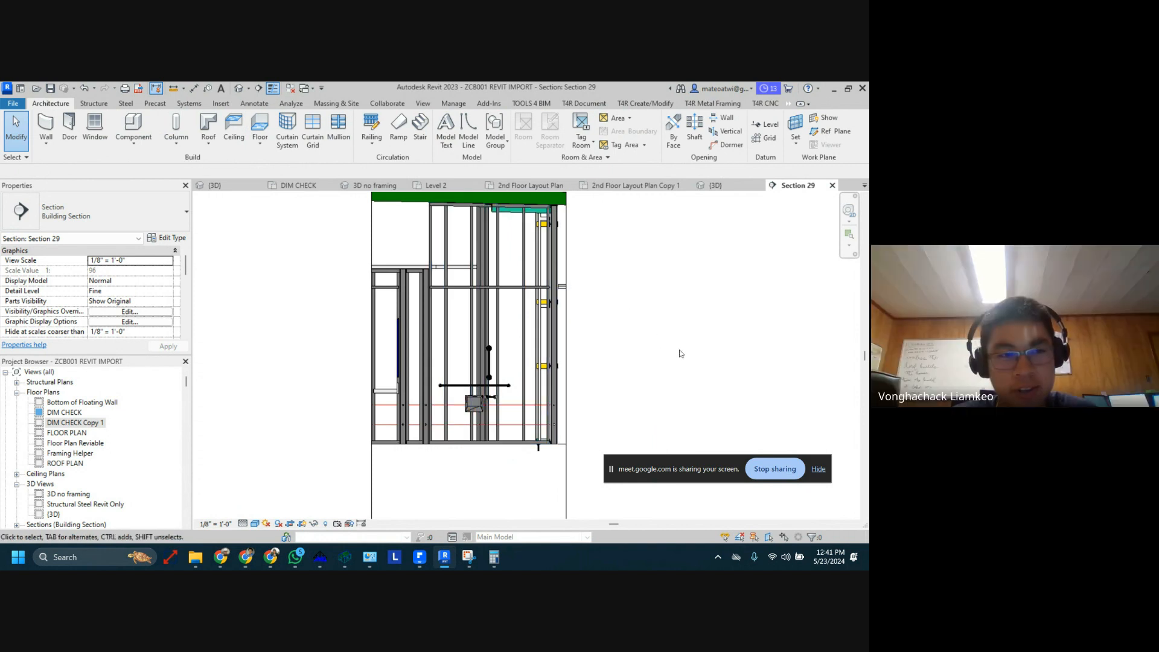
Stop sharing the screen in the Google Meet call
{"action": "left_click", "coordinate": [764, 468]}
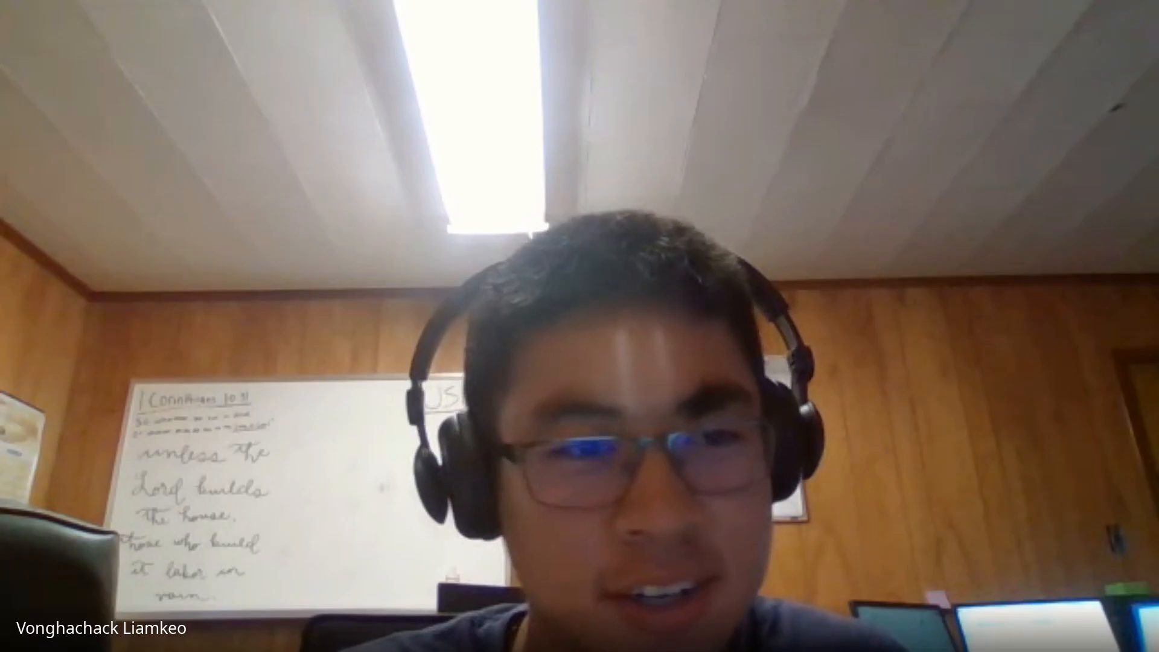